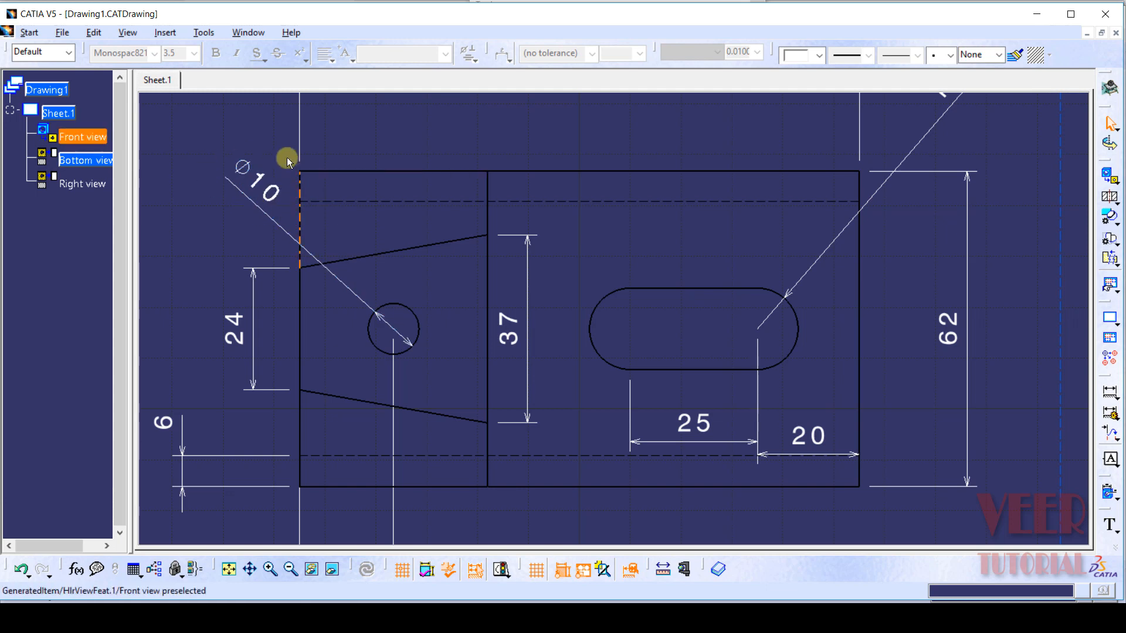
Step: Examine the dimensions in the drawing's front and bottom views, and switch to the Product1 model window
{"action": "left_click", "coordinate": [371, 265]}
{"action": "middle_click_drag", "start_coordinate": [543, 265], "coordinate": [564, 480]}
{"action": "middle_click_drag", "start_coordinate": [510, 159], "coordinate": [511, 335]}
{"action": "middle_click_drag", "start_coordinate": [405, 176], "coordinate": [404, 284]}
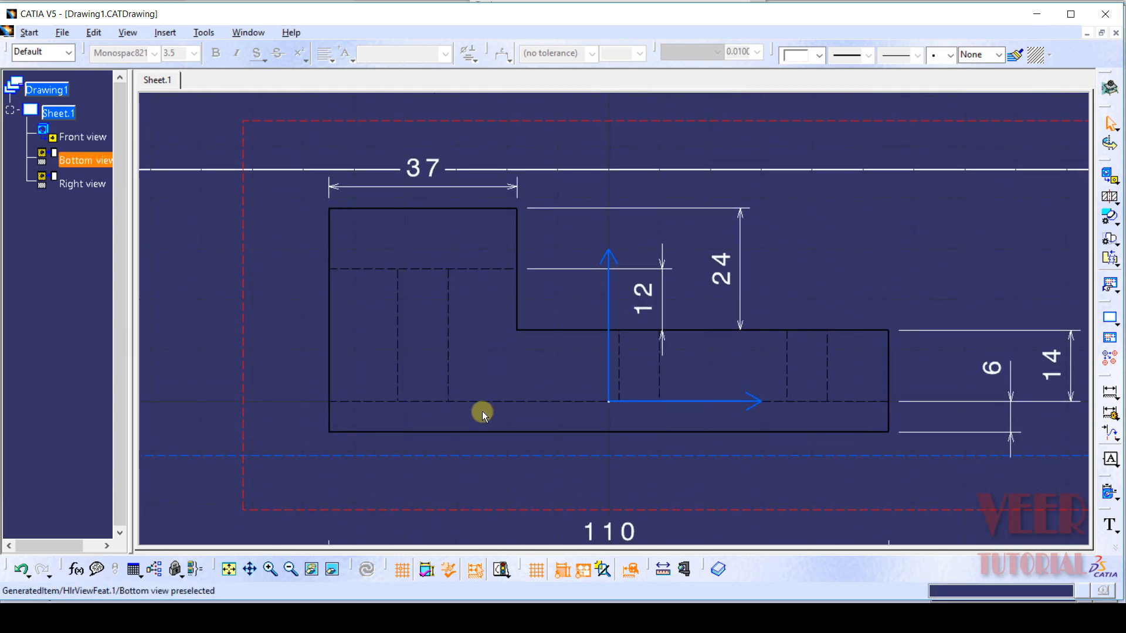
{"action": "scroll", "coordinate": [495, 366], "scroll_direction": "up", "scroll_amount": 1}
{"action": "middle_click_drag", "start_coordinate": [605, 350], "coordinate": [533, 88]}
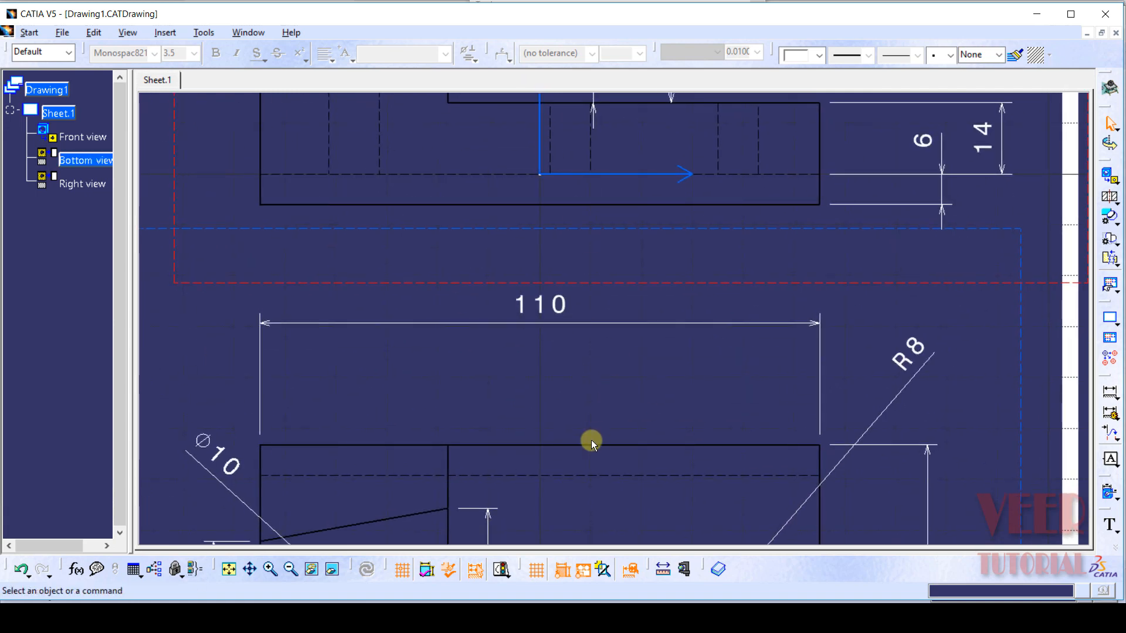
{"action": "left_click", "coordinate": [455, 615]}
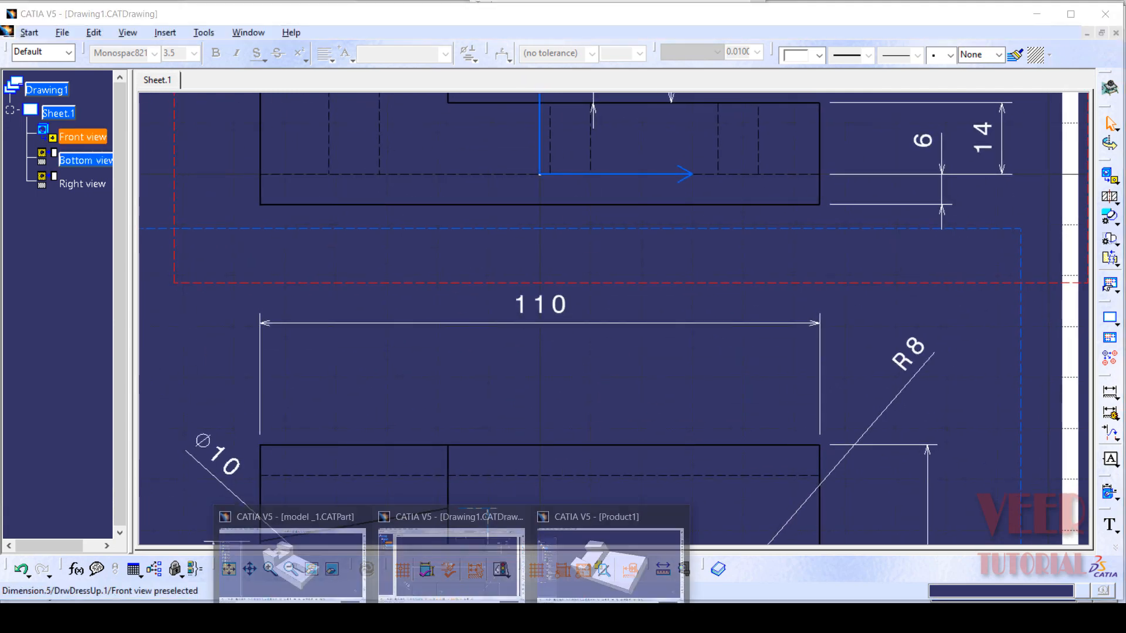
{"action": "left_click", "coordinate": [610, 560]}
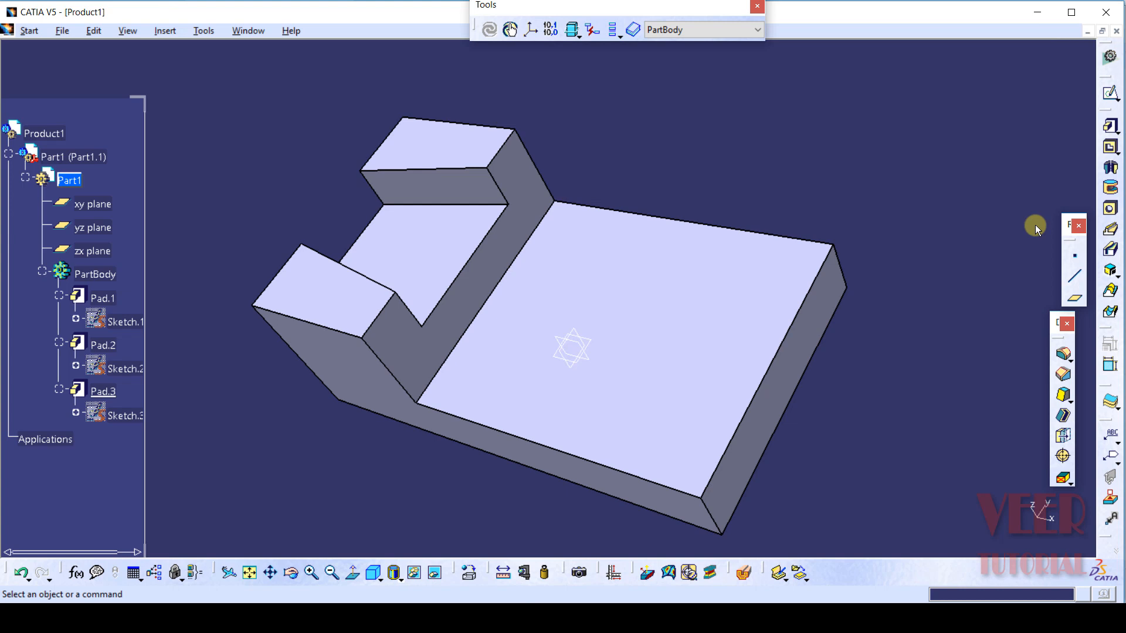
Step: Start a pocket with an Up to next limit and open its profile sketch on the floor face of the tapered recess
{"action": "left_click", "coordinate": [1117, 152]}
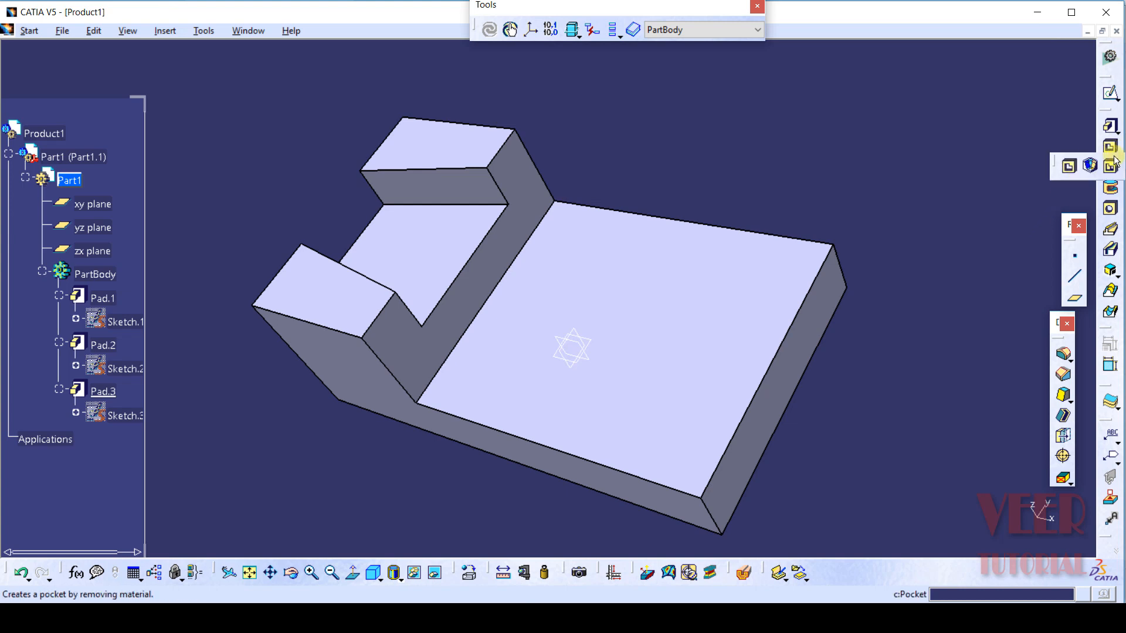
{"action": "left_click", "coordinate": [1064, 167]}
{"action": "left_click", "coordinate": [890, 252]}
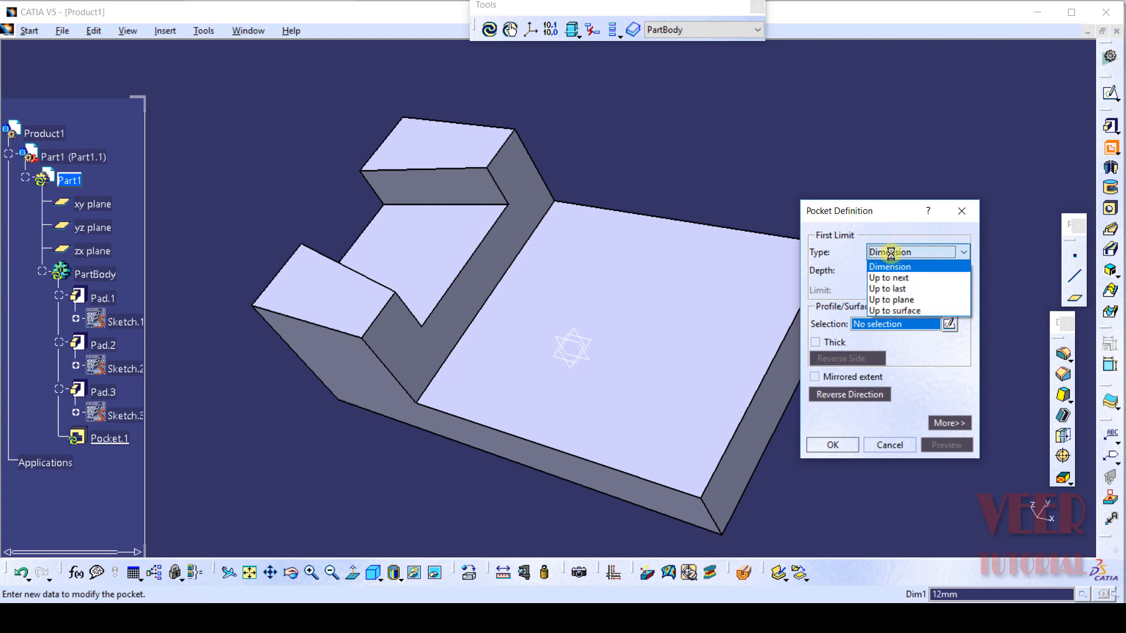
{"action": "left_click", "coordinate": [896, 278]}
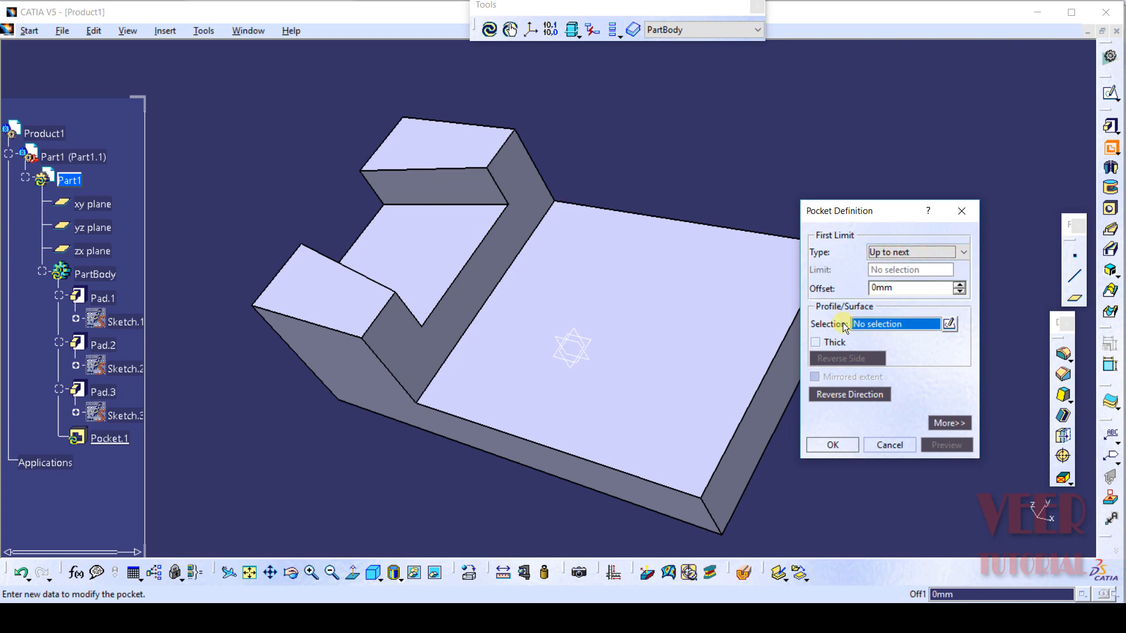
{"action": "left_click", "coordinate": [948, 324]}
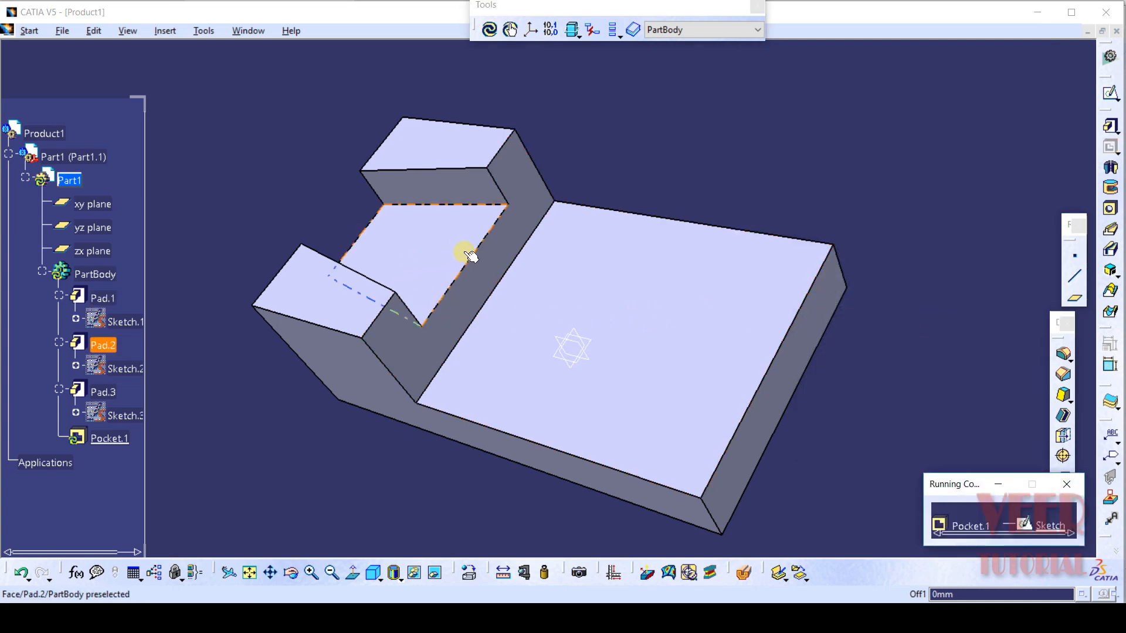
{"action": "left_click", "coordinate": [439, 260]}
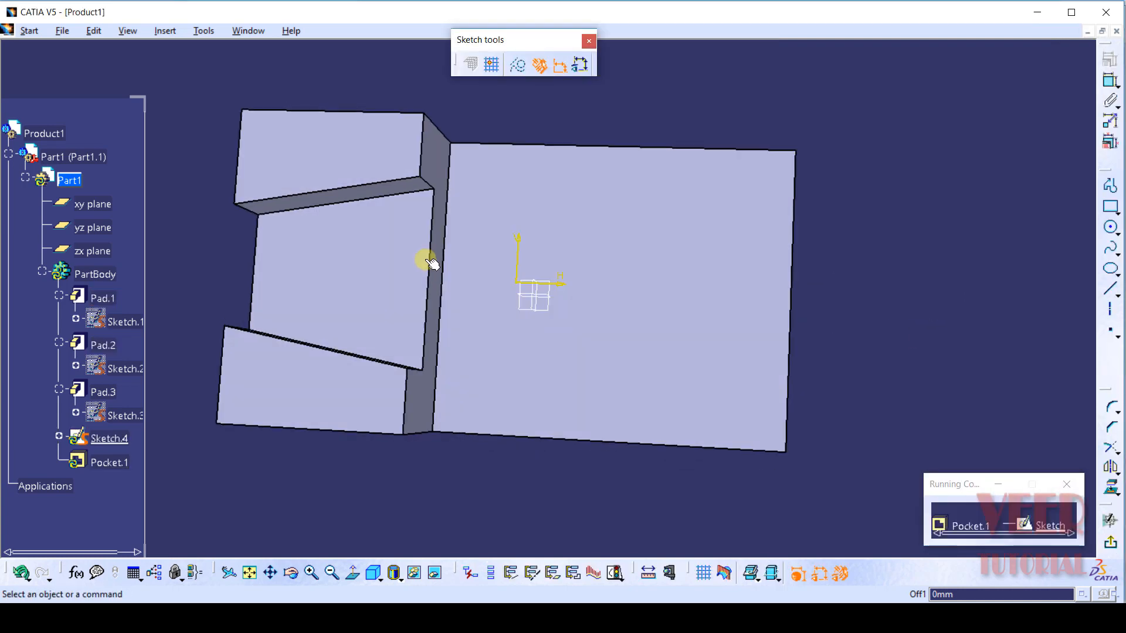
Step: Project the boundary edges of the tapered recess floor into the sketch as construction geometry
{"action": "middle_click_drag", "start_coordinate": [840, 241], "coordinate": [960, 274]}
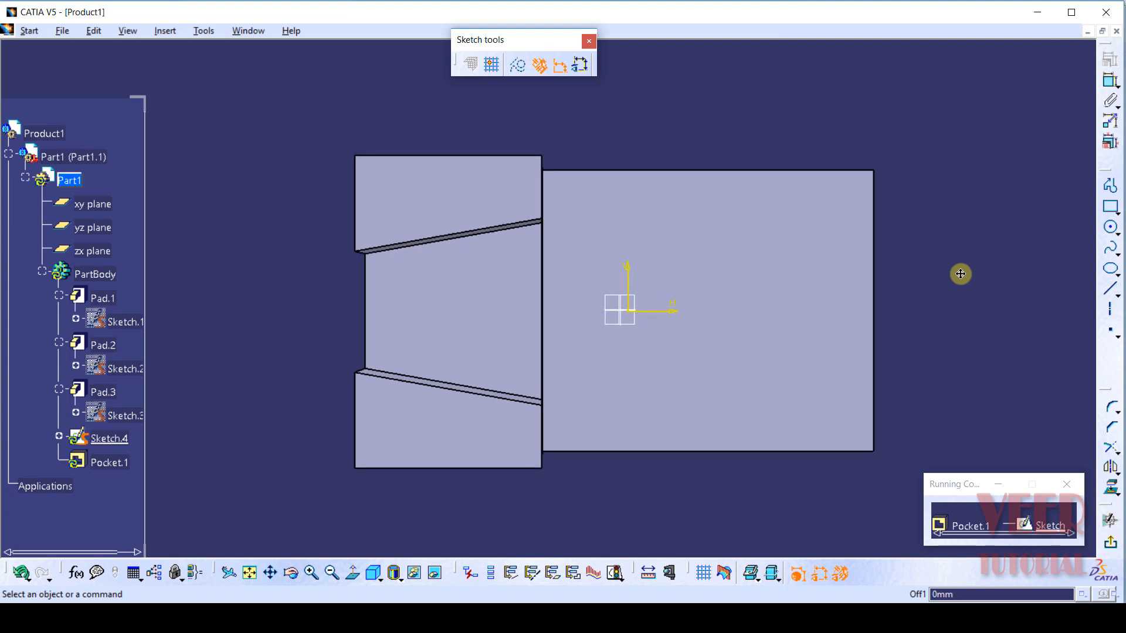
{"action": "left_click", "coordinate": [1112, 490]}
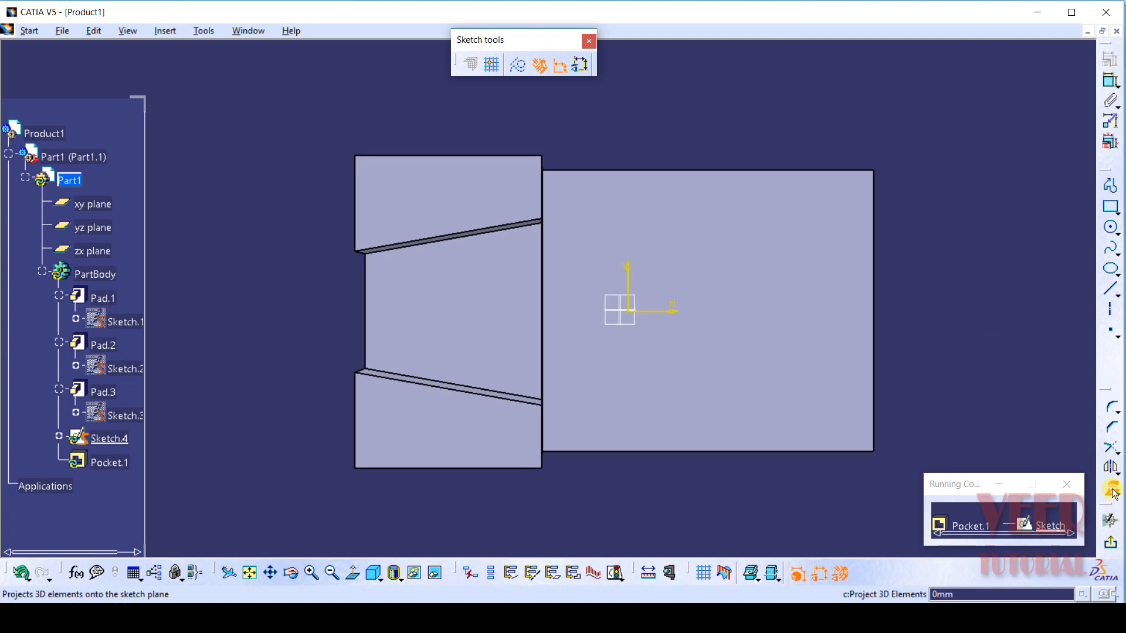
{"action": "left_click", "coordinate": [514, 69]}
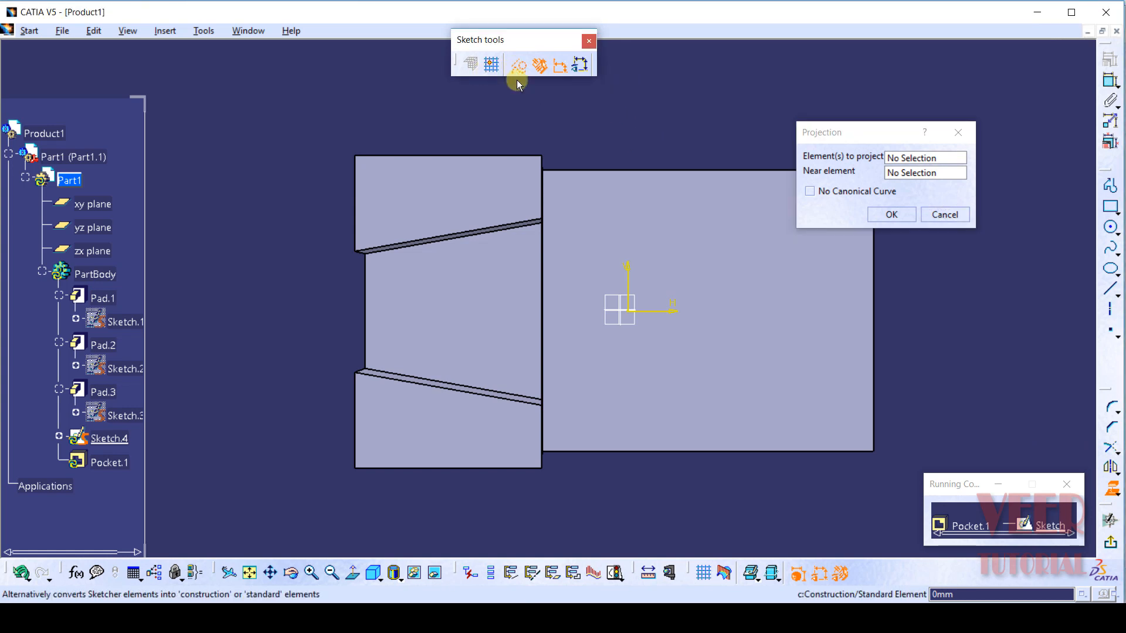
{"action": "left_click", "coordinate": [365, 313]}
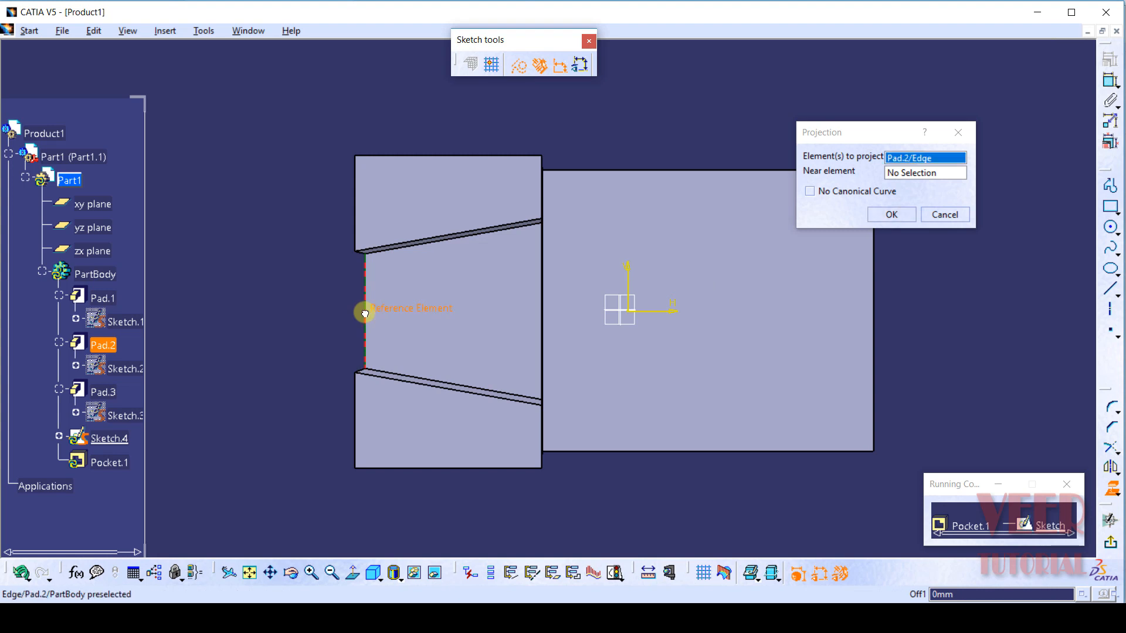
{"action": "left_click", "coordinate": [542, 312]}
{"action": "left_click", "coordinate": [885, 214]}
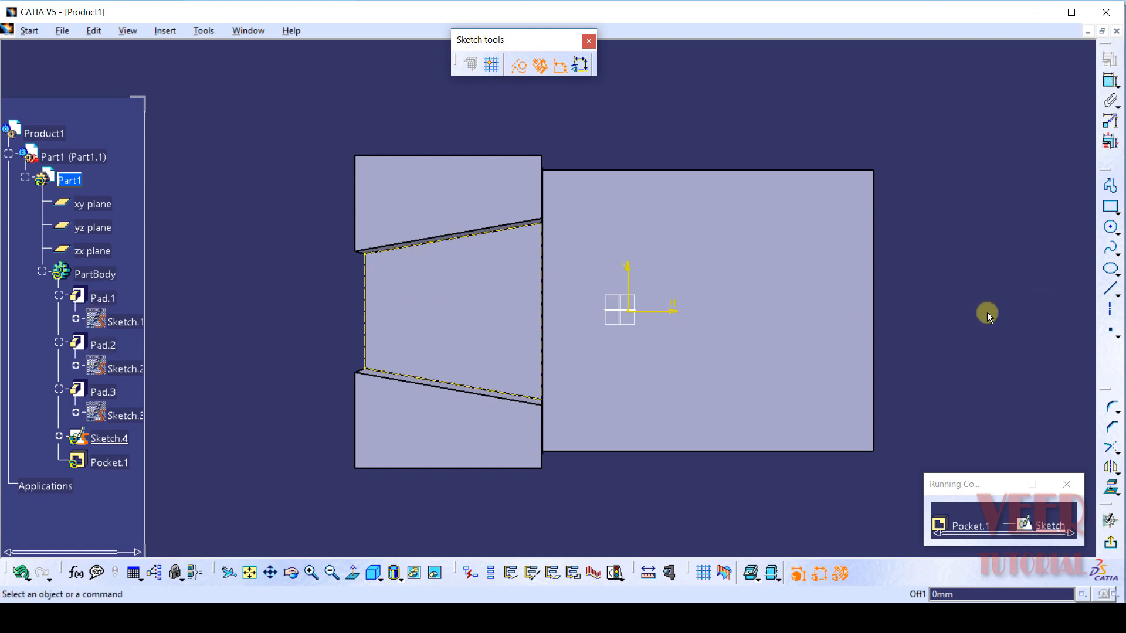
Step: Draw a horizontal construction line from the midpoint of the recess's narrow outer edge to just beyond the plate's far edge
{"action": "left_click", "coordinate": [1111, 289]}
{"action": "left_click", "coordinate": [1117, 293]}
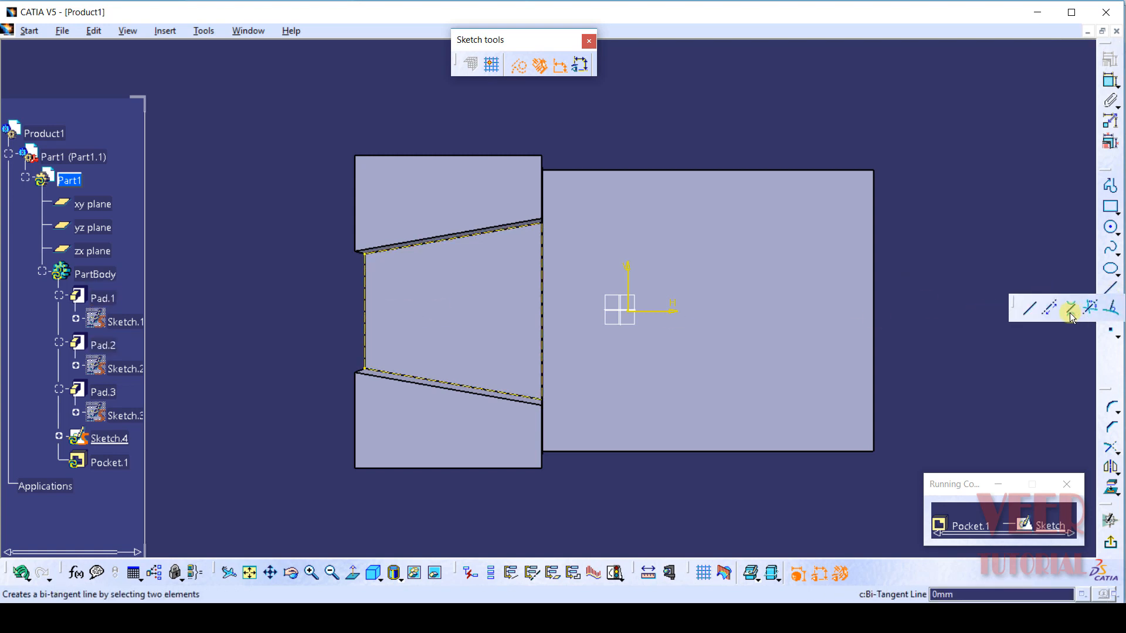
{"action": "left_click", "coordinate": [979, 312]}
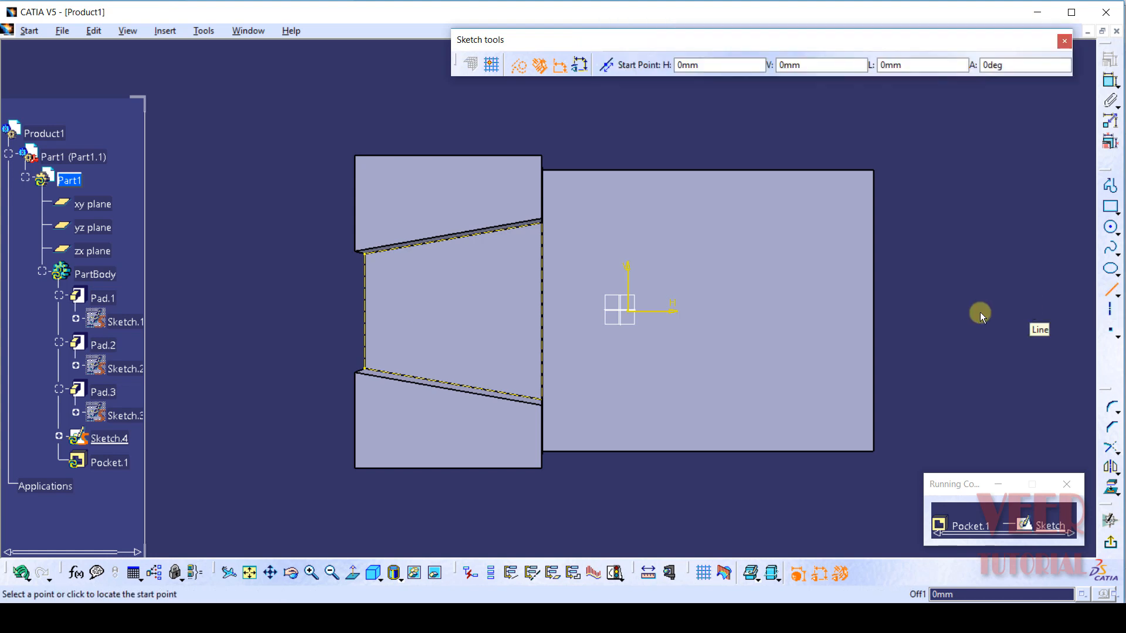
{"action": "left_click", "coordinate": [367, 317]}
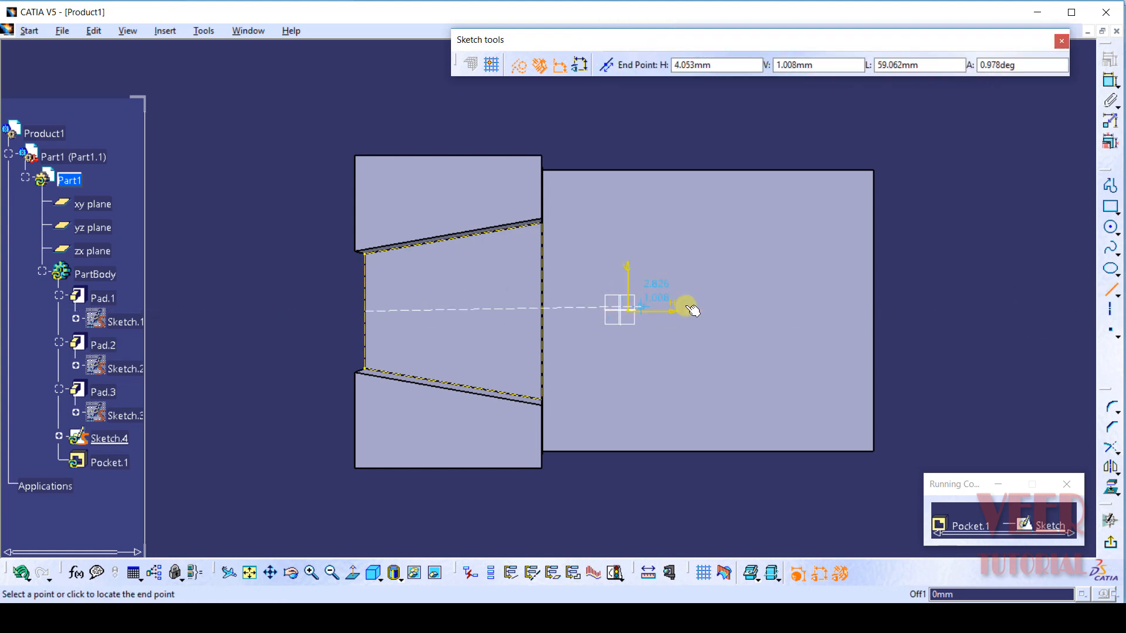
{"action": "left_click", "coordinate": [889, 313]}
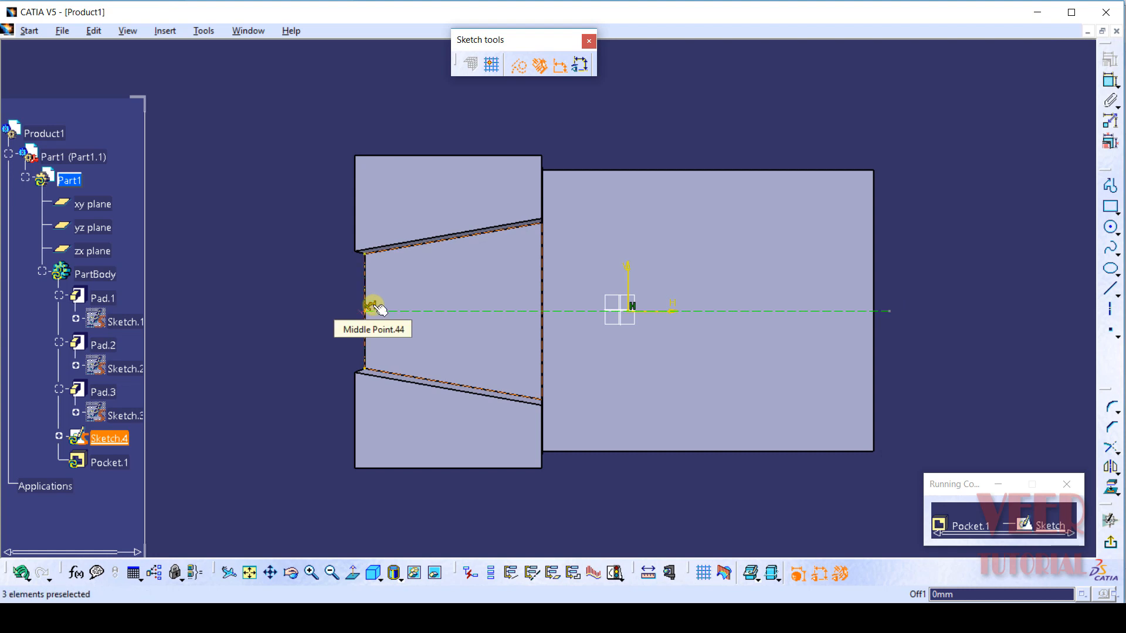
{"action": "left_click", "coordinate": [376, 307]}
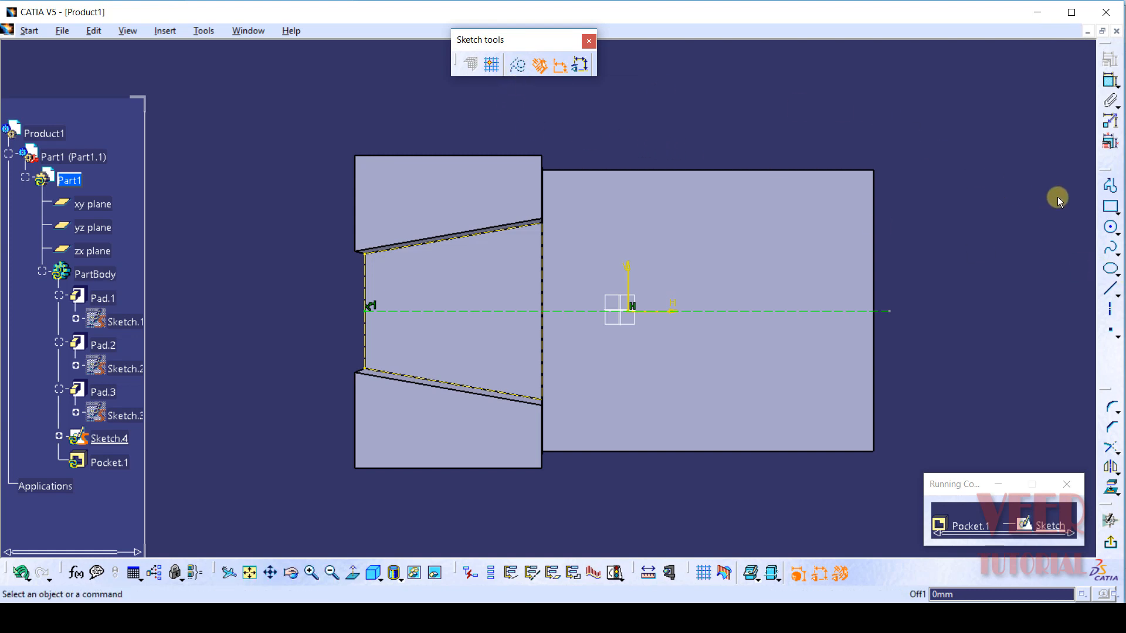
Step: Sketch a circle of about 6.3 mm radius inside the recess, centred on the horizontal construction line
{"action": "left_click", "coordinate": [1113, 230]}
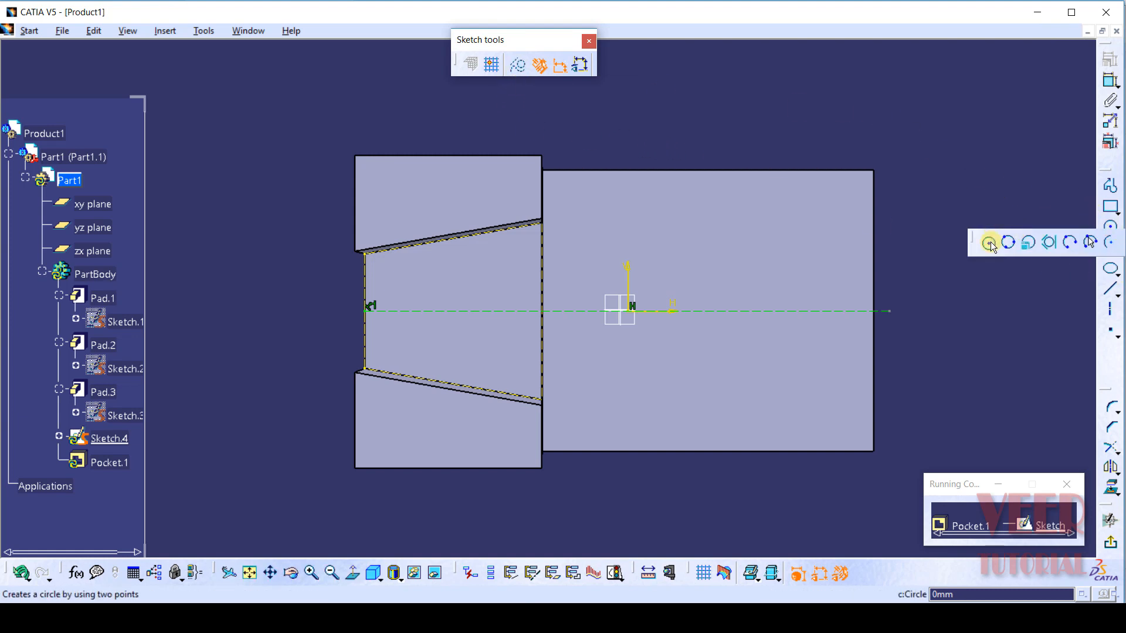
{"action": "left_click", "coordinate": [990, 242]}
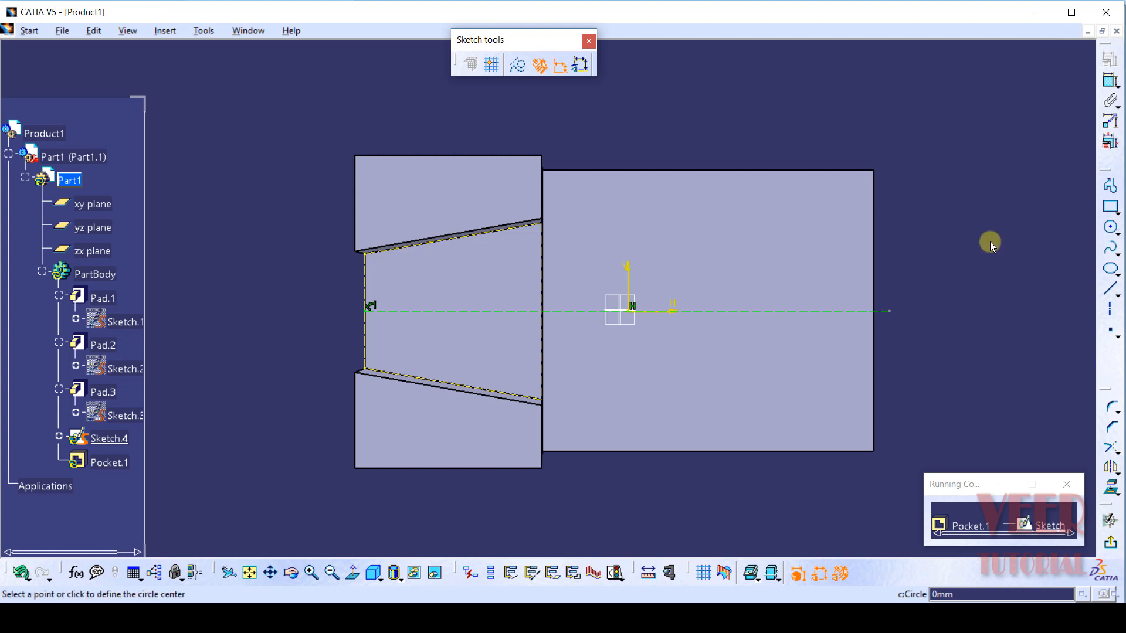
{"action": "left_click", "coordinate": [444, 311]}
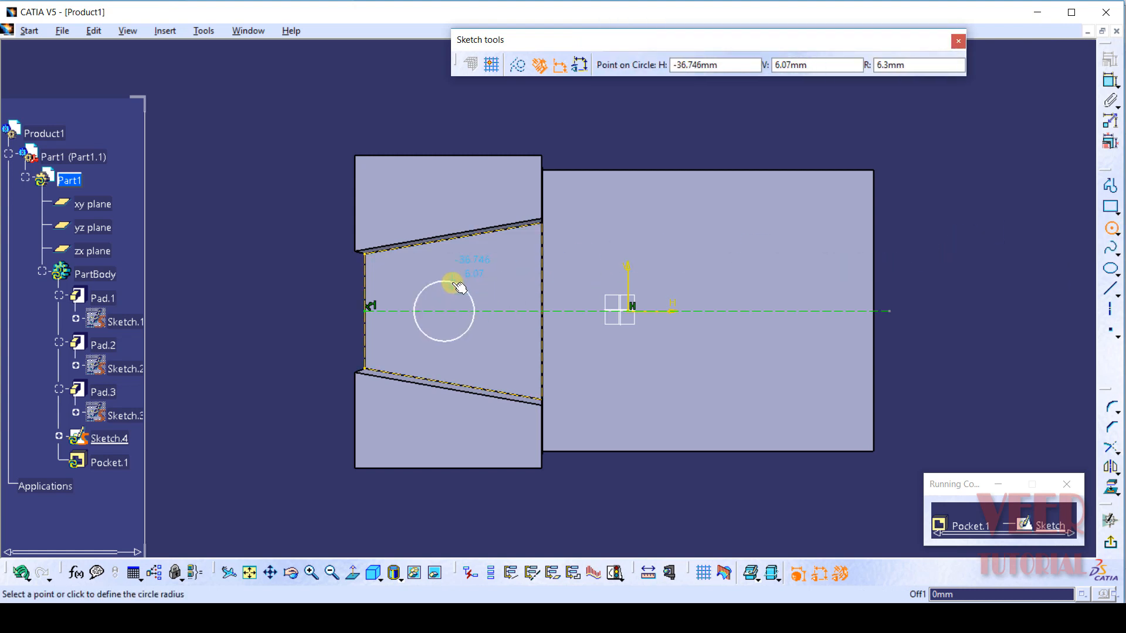
{"action": "left_click", "coordinate": [459, 287]}
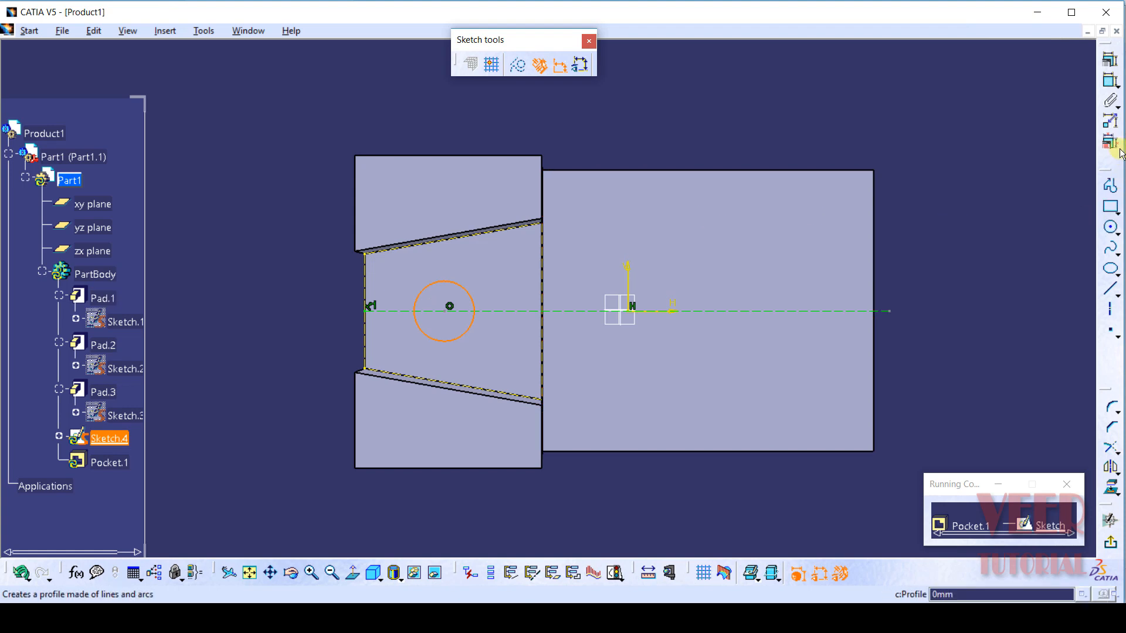
Step: Dimension the circle's diameter and set it to 10 mm
{"action": "left_click", "coordinate": [1110, 85]}
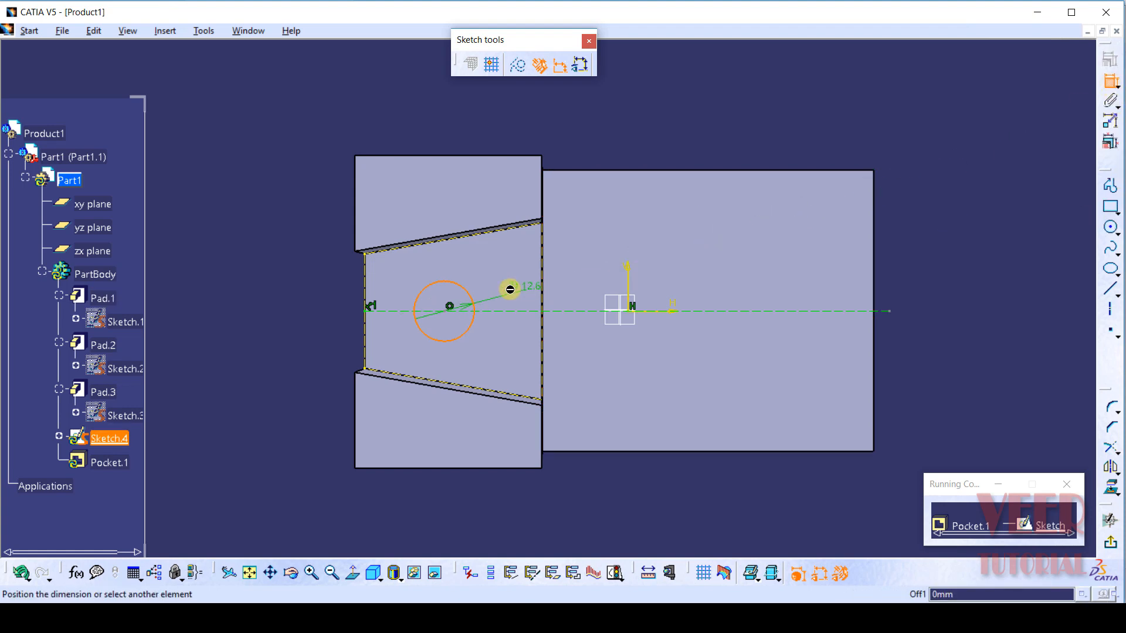
{"action": "left_click", "coordinate": [472, 300]}
{"action": "double_click", "coordinate": [285, 251]}
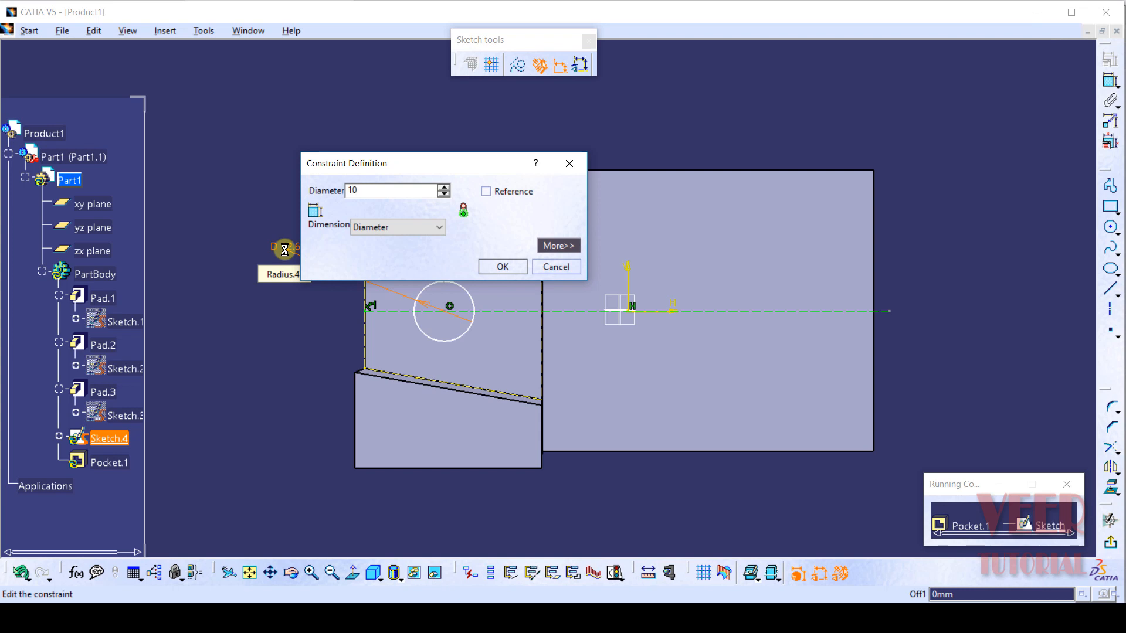
{"action": "type", "text": "10"}
{"action": "left_click", "coordinate": [503, 267]}
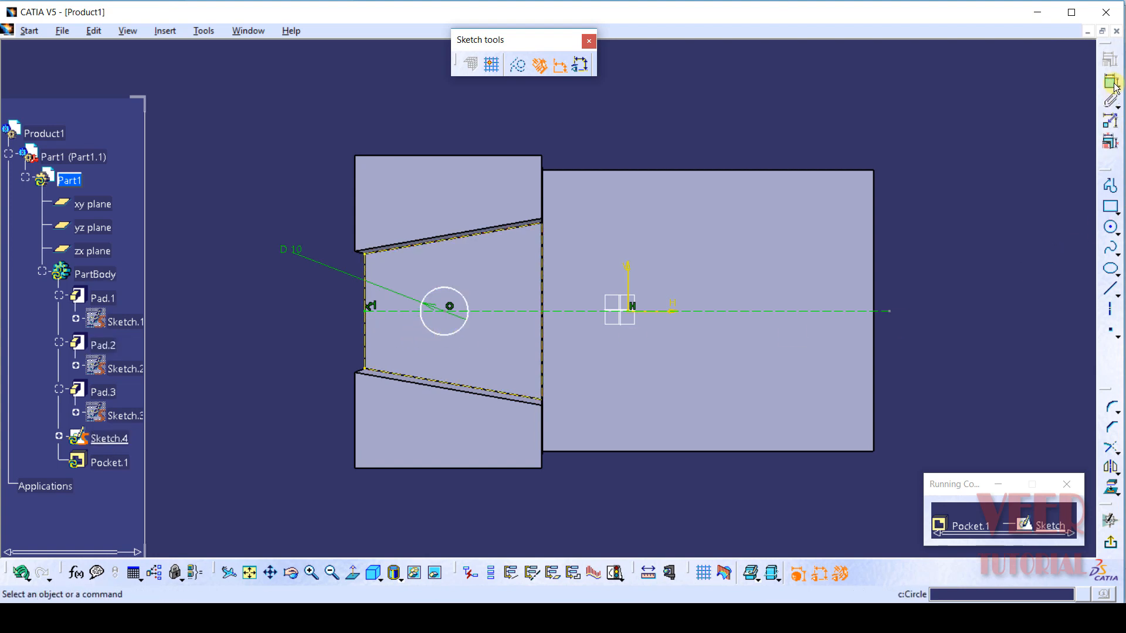
{"action": "left_click", "coordinate": [364, 346]}
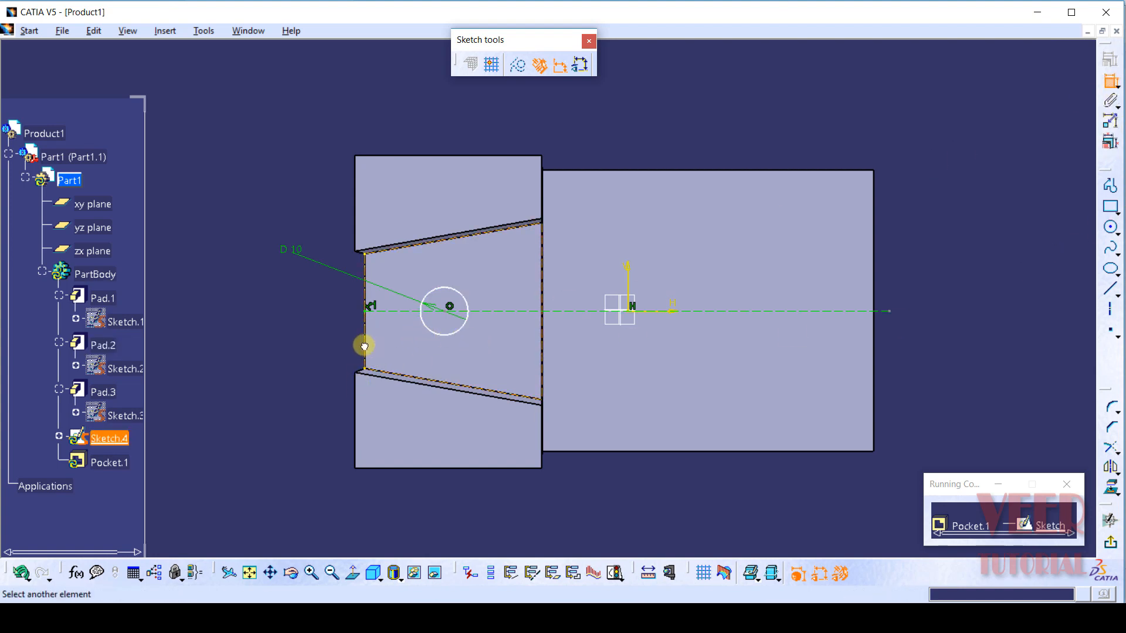
{"action": "left_click", "coordinate": [449, 296]}
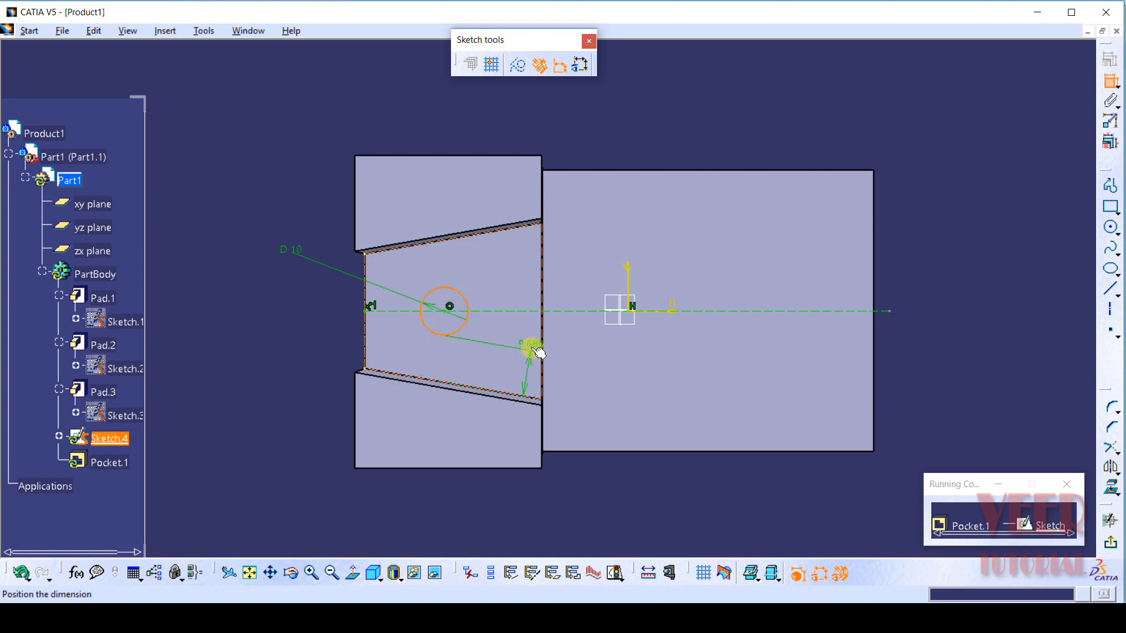
{"action": "key", "text": "Escape"}
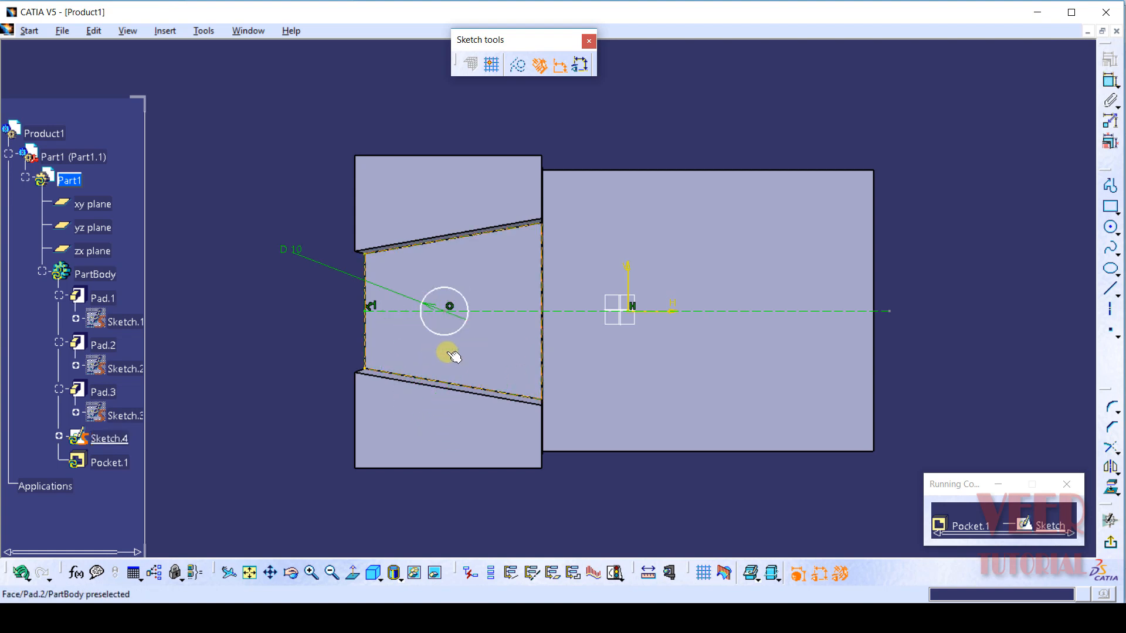
Step: Constrain the circle's centre 18.5 mm from the recess's narrow outer edge and exit the sketch to the pocket definition
{"action": "left_click", "coordinate": [1110, 81]}
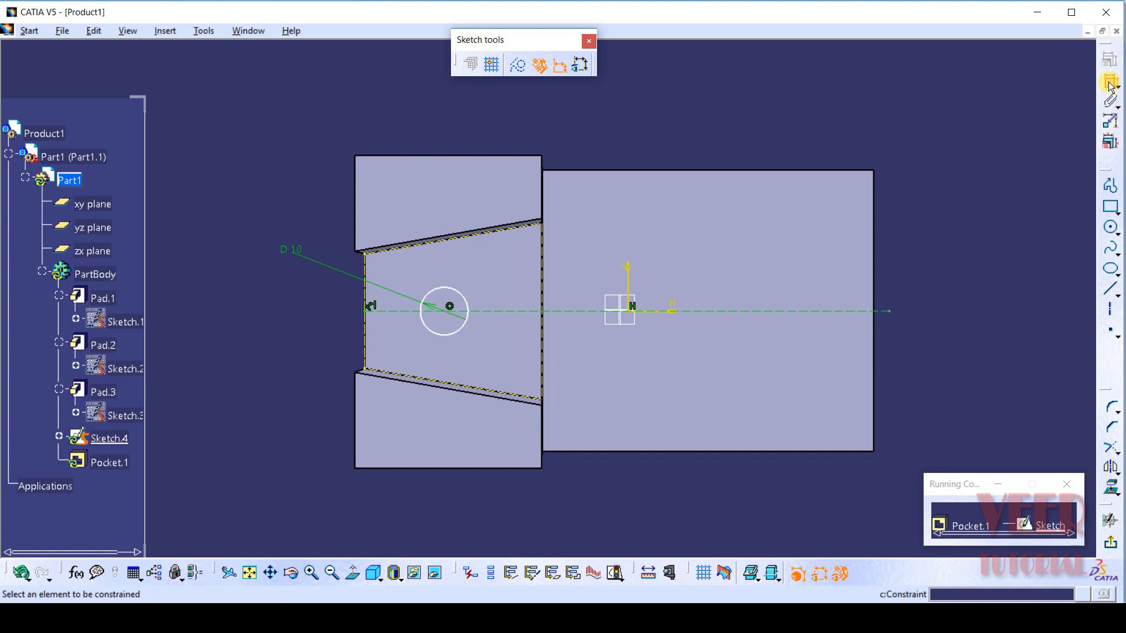
{"action": "left_click", "coordinate": [445, 311]}
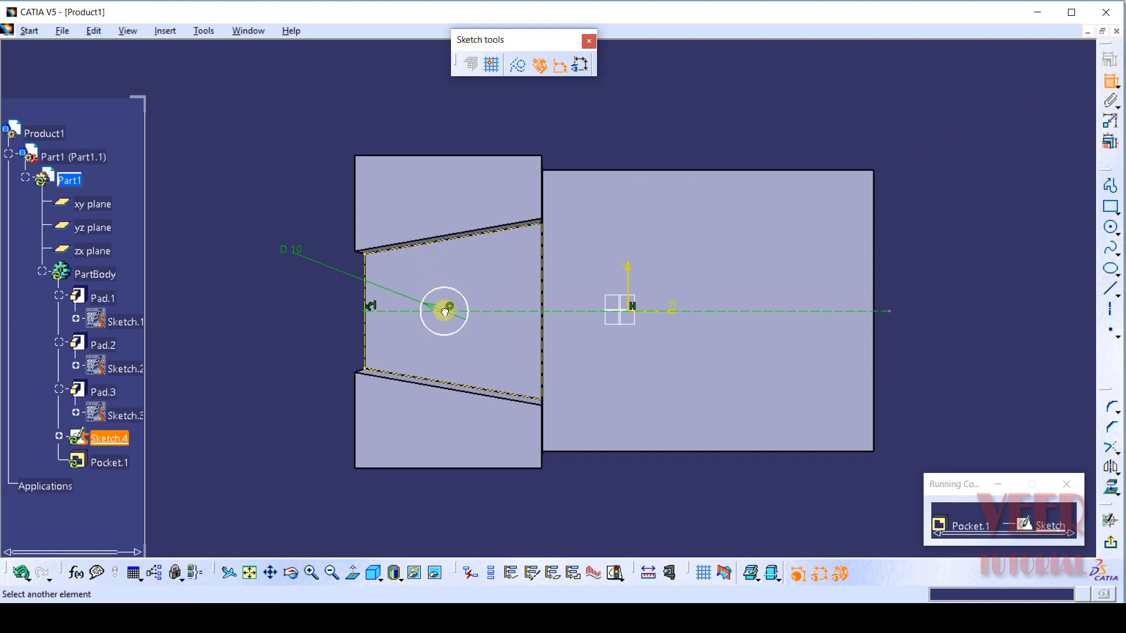
{"action": "left_click", "coordinate": [370, 311]}
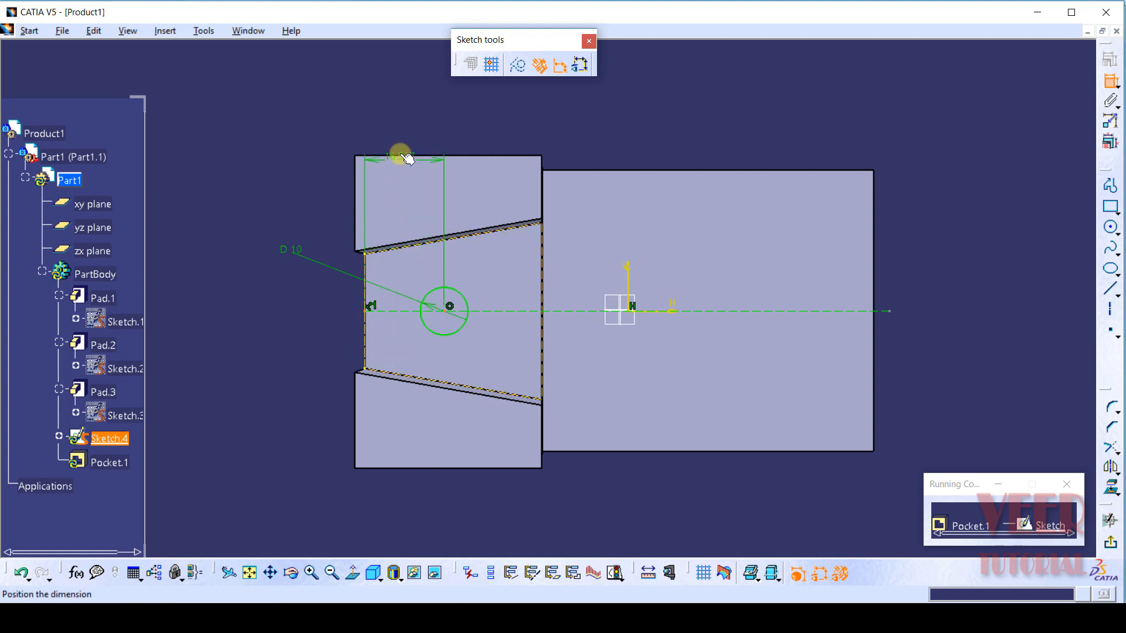
{"action": "left_click", "coordinate": [401, 123]}
{"action": "double_click", "coordinate": [403, 122]}
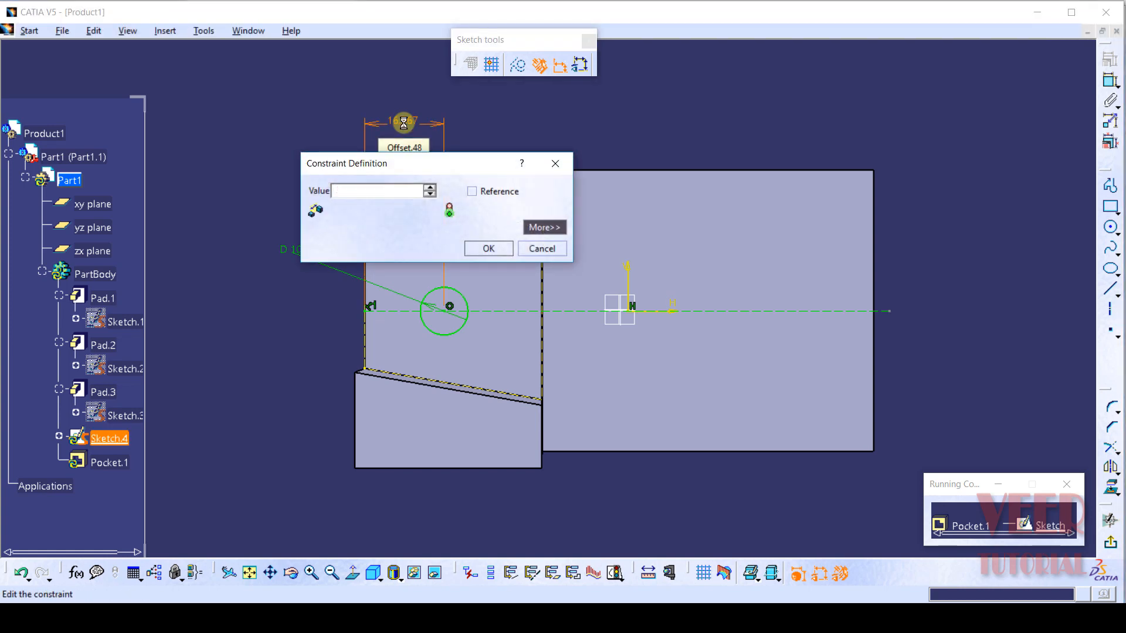
{"action": "left_click", "coordinate": [488, 249]}
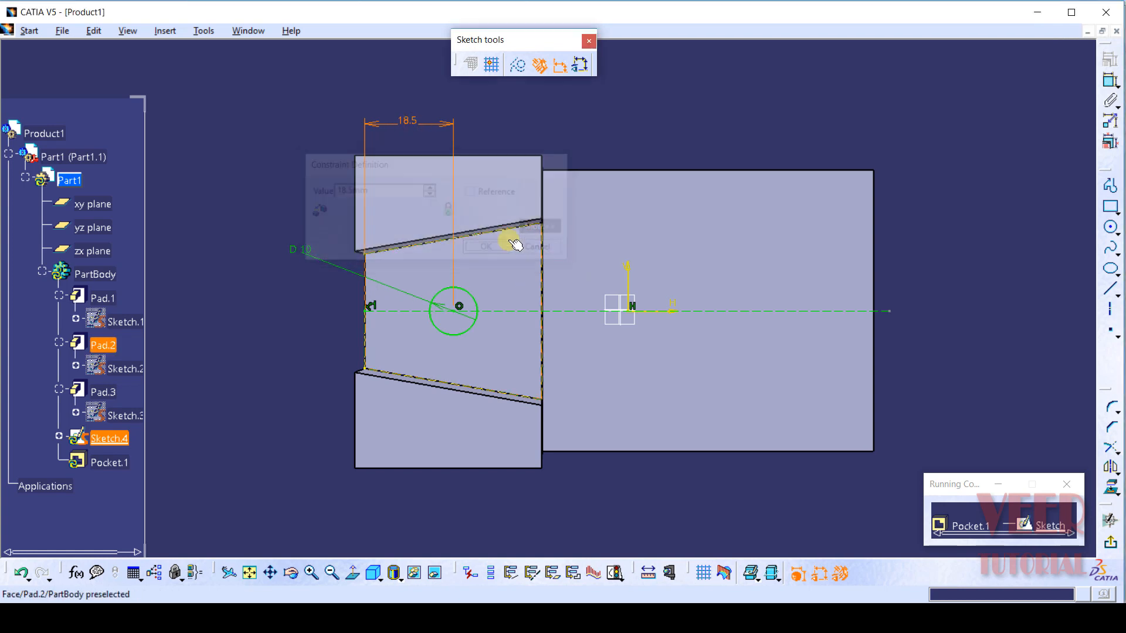
{"action": "left_click", "coordinate": [1108, 541]}
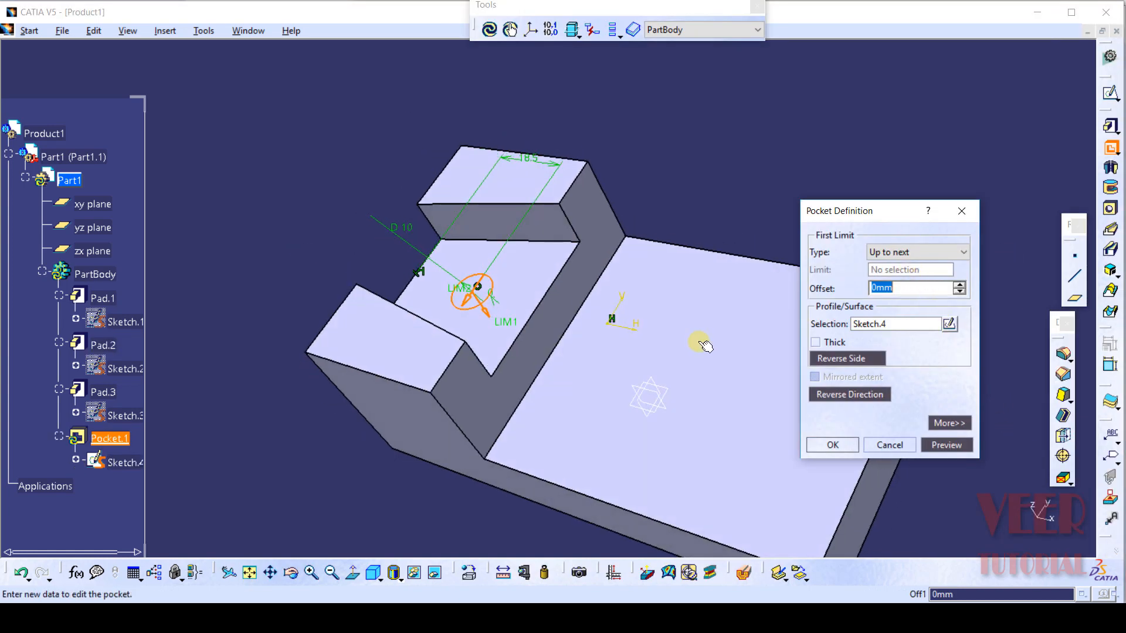
Step: Cut the 10 mm circle through the recess with the pocket limit type Up to next
{"action": "left_click", "coordinate": [886, 253]}
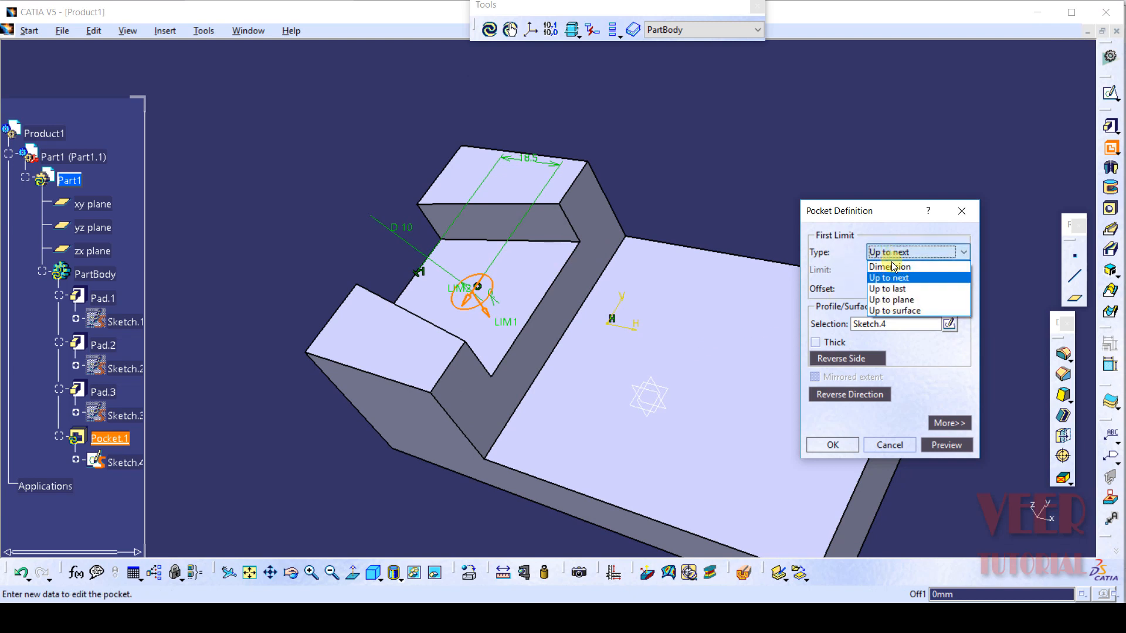
{"action": "left_click", "coordinate": [897, 279]}
{"action": "left_click", "coordinate": [832, 444]}
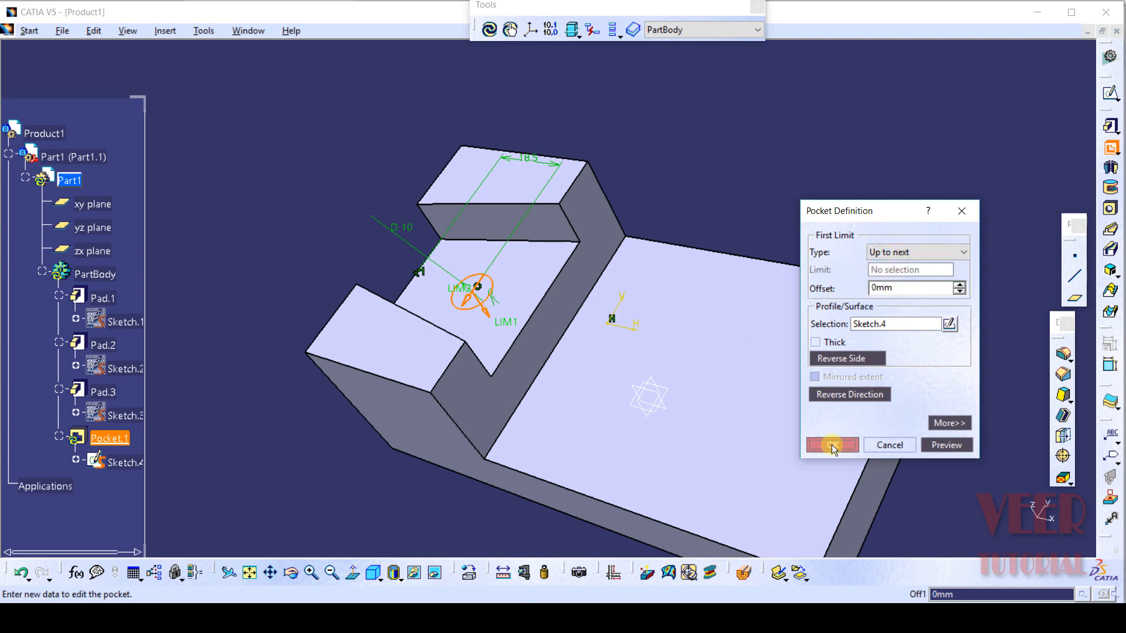
{"action": "mouse_move", "coordinate": [680, 174]}
{"action": "middle_mouse_down"}
{"action": "mouse_move", "coordinate": [733, 246]}
{"action": "mouse_move", "coordinate": [684, 389]}
{"action": "mouse_move", "coordinate": [604, 503]}
{"action": "mouse_move", "coordinate": [781, 305]}
{"action": "mouse_move", "coordinate": [658, 213]}
{"action": "mouse_move", "coordinate": [367, 319]}
{"action": "middle_mouse_up"}
{"action": "middle_click_drag", "start_coordinate": [301, 280], "coordinate": [305, 205]}
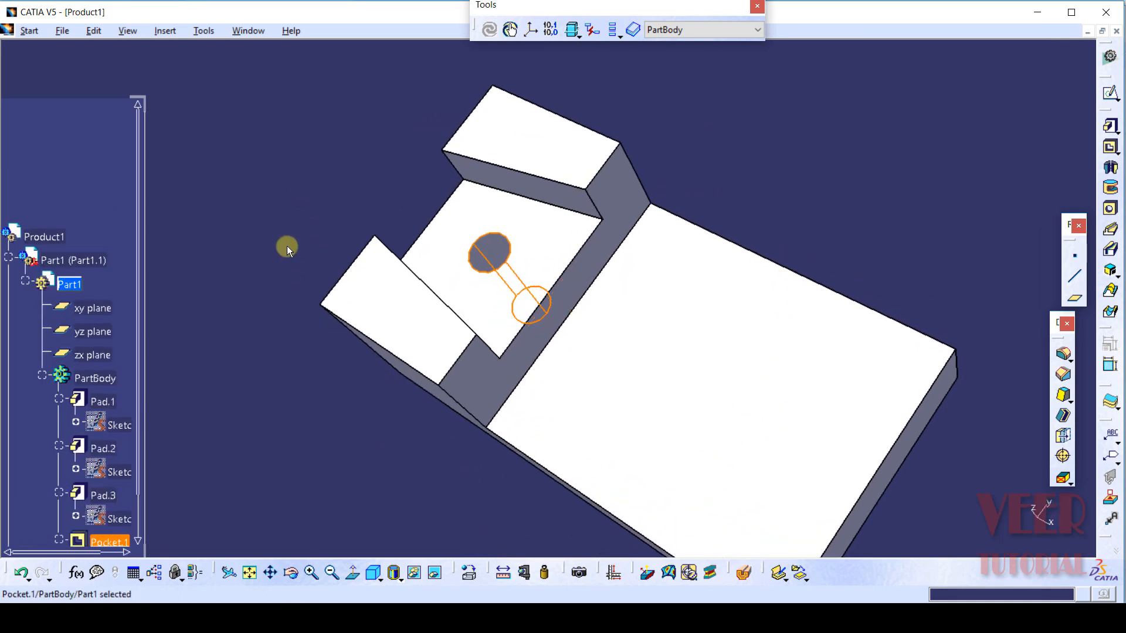
{"action": "middle_click_drag", "start_coordinate": [284, 319], "coordinate": [300, 362]}
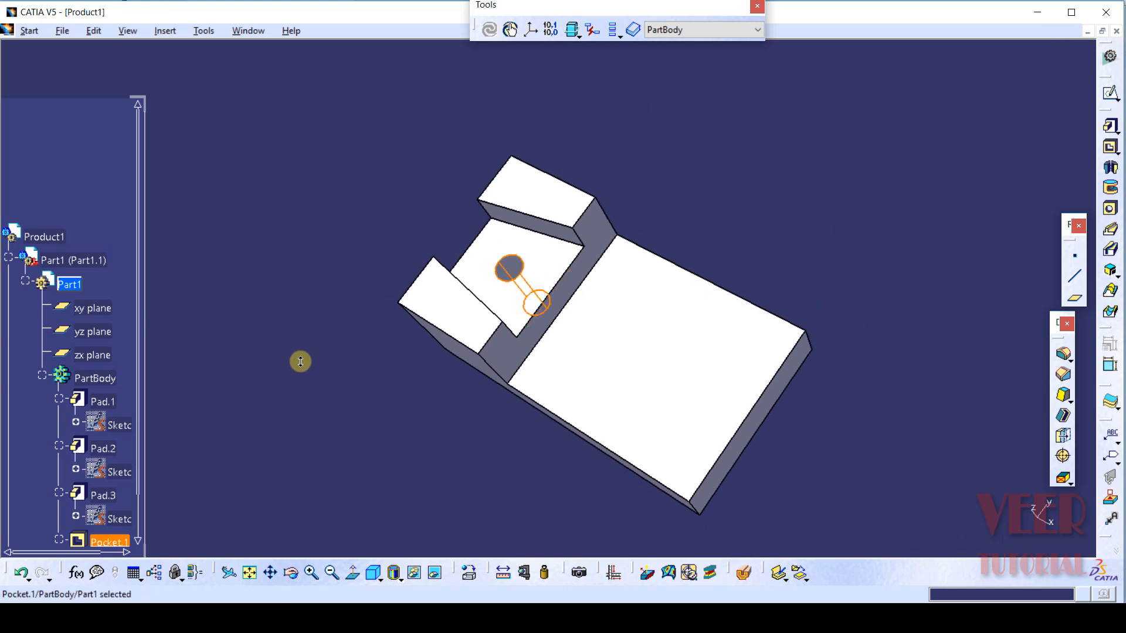
Step: Check the slot dimensions in the Drawing1 bottom view and return to the Product1 model
{"action": "left_click", "coordinate": [296, 548]}
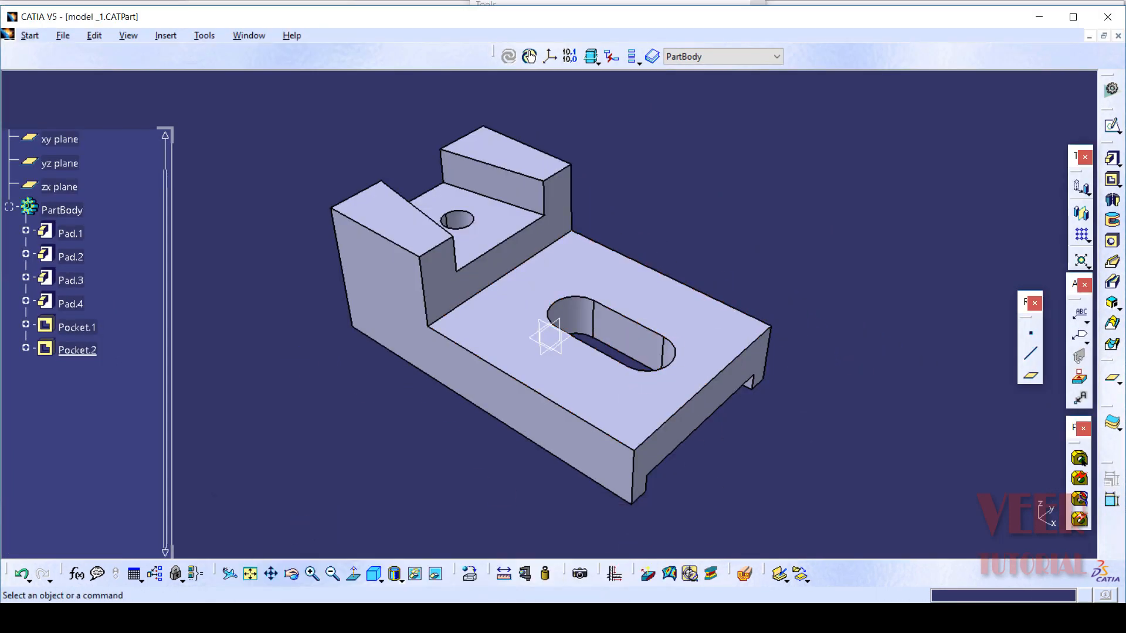
{"action": "left_click", "coordinate": [451, 554]}
{"action": "mouse_move", "coordinate": [656, 357]}
{"action": "middle_mouse_down"}
{"action": "mouse_move", "coordinate": [663, 346]}
{"action": "mouse_move", "coordinate": [636, 434]}
{"action": "mouse_move", "coordinate": [766, 415]}
{"action": "mouse_move", "coordinate": [748, 312]}
{"action": "mouse_move", "coordinate": [686, 319]}
{"action": "mouse_move", "coordinate": [704, 279]}
{"action": "mouse_move", "coordinate": [661, 412]}
{"action": "mouse_move", "coordinate": [646, 353]}
{"action": "middle_mouse_up"}
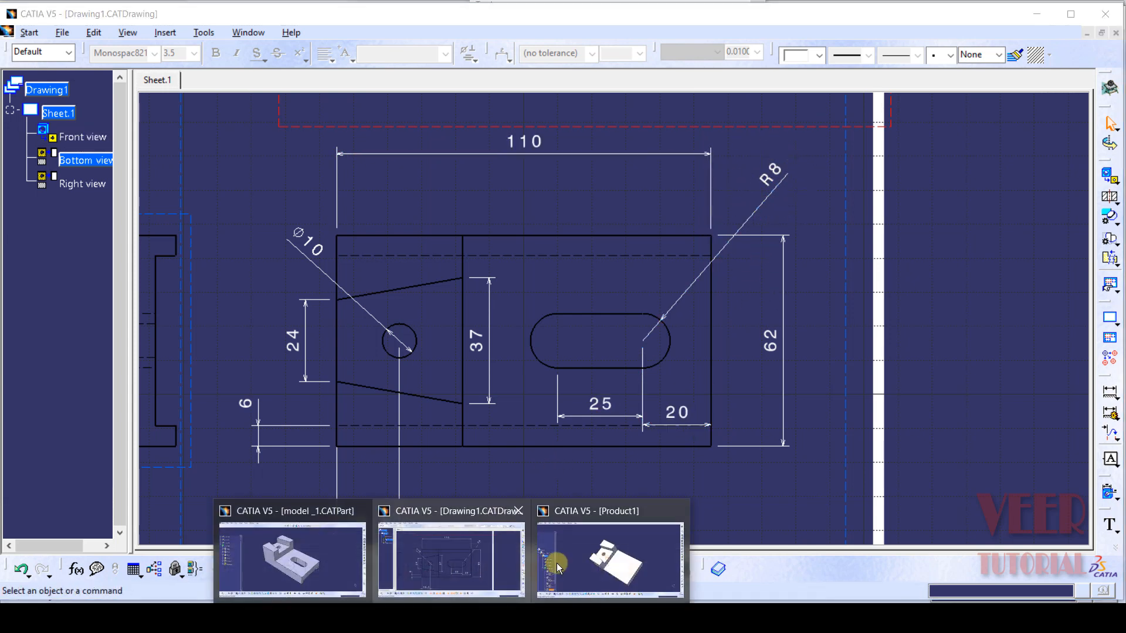
{"action": "left_click", "coordinate": [578, 560]}
{"action": "left_click", "coordinate": [879, 283]}
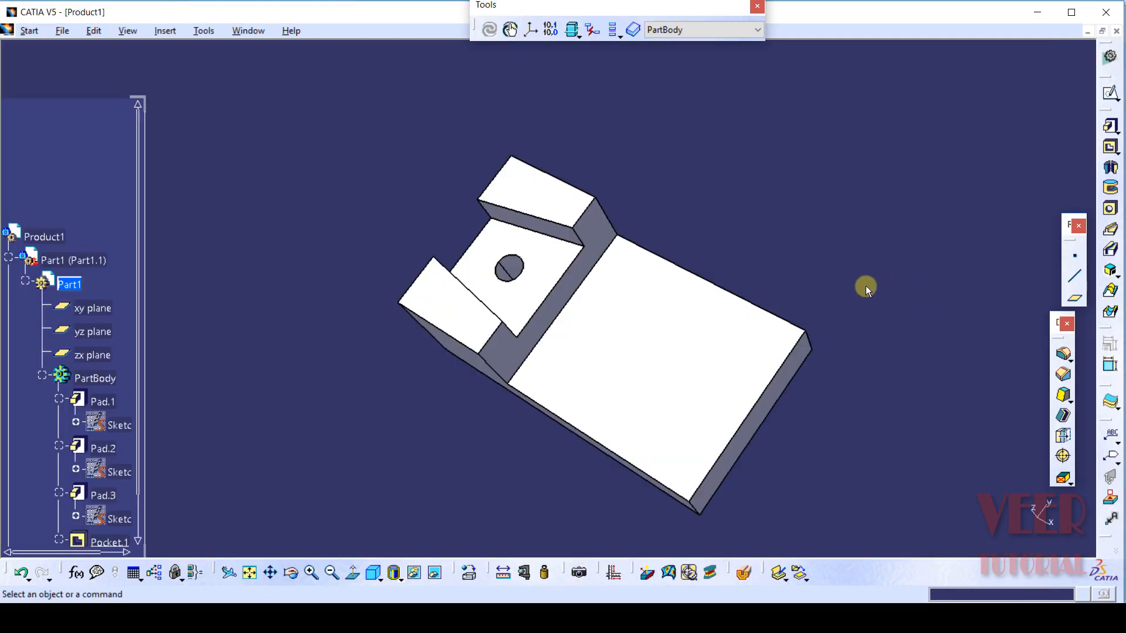
Step: Start a new pocket and open its profile sketch on the plate's large upper face
{"action": "left_click", "coordinate": [1114, 149]}
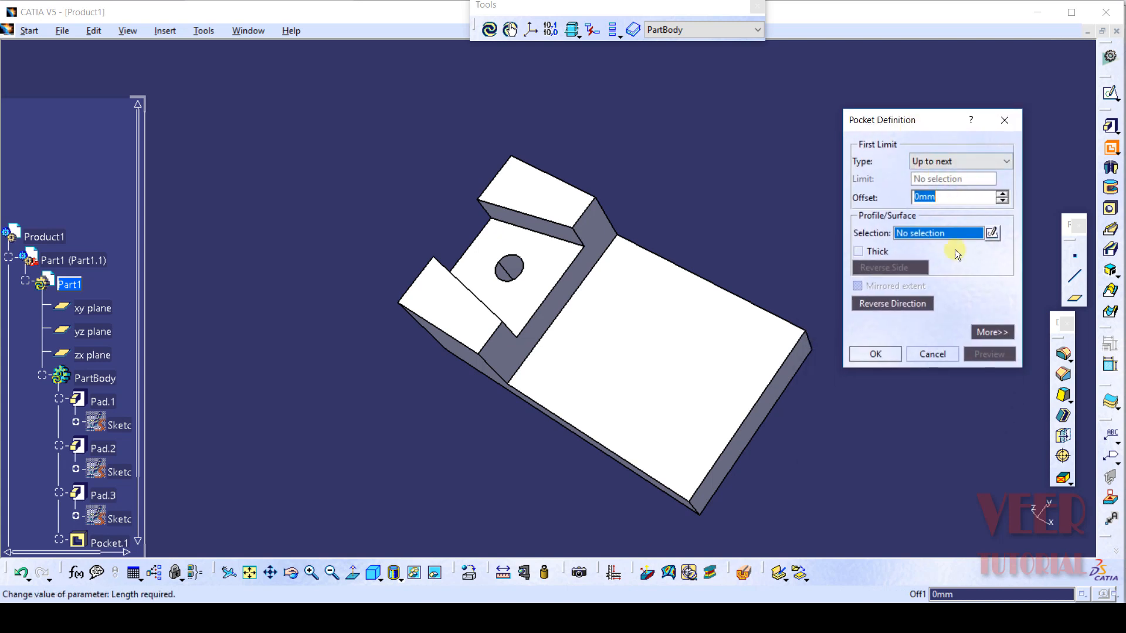
{"action": "left_click", "coordinate": [992, 233]}
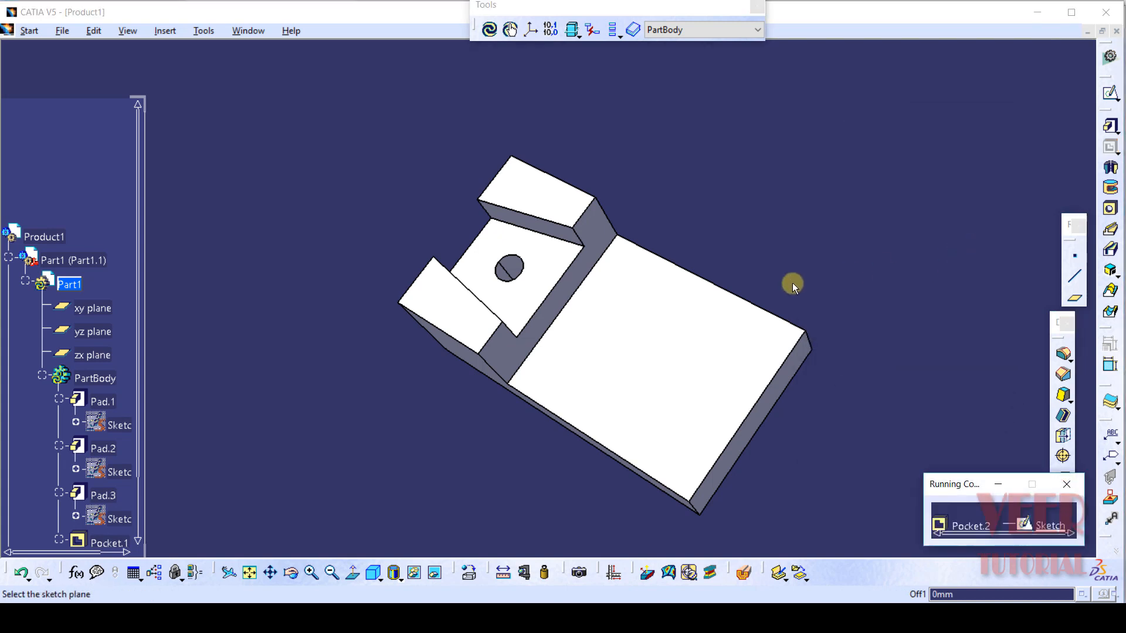
{"action": "left_click", "coordinate": [706, 327]}
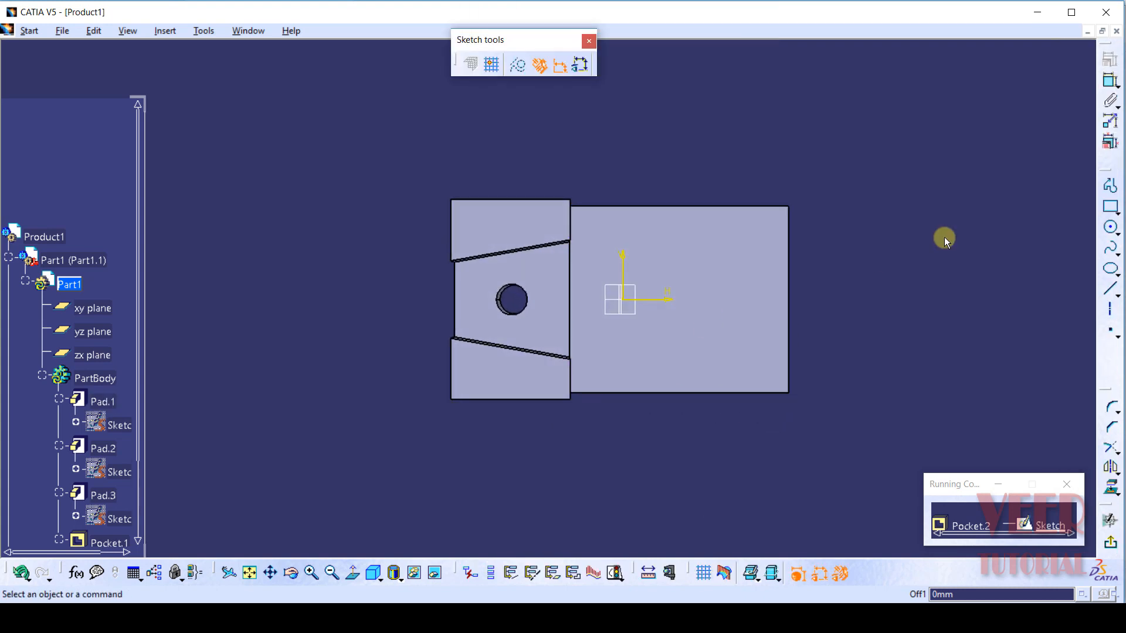
Step: Project the outline of the plate's large upper face into the sketch as construction geometry
{"action": "middle_click_drag", "start_coordinate": [946, 218], "coordinate": [874, 233]}
{"action": "left_click", "coordinate": [1115, 495]}
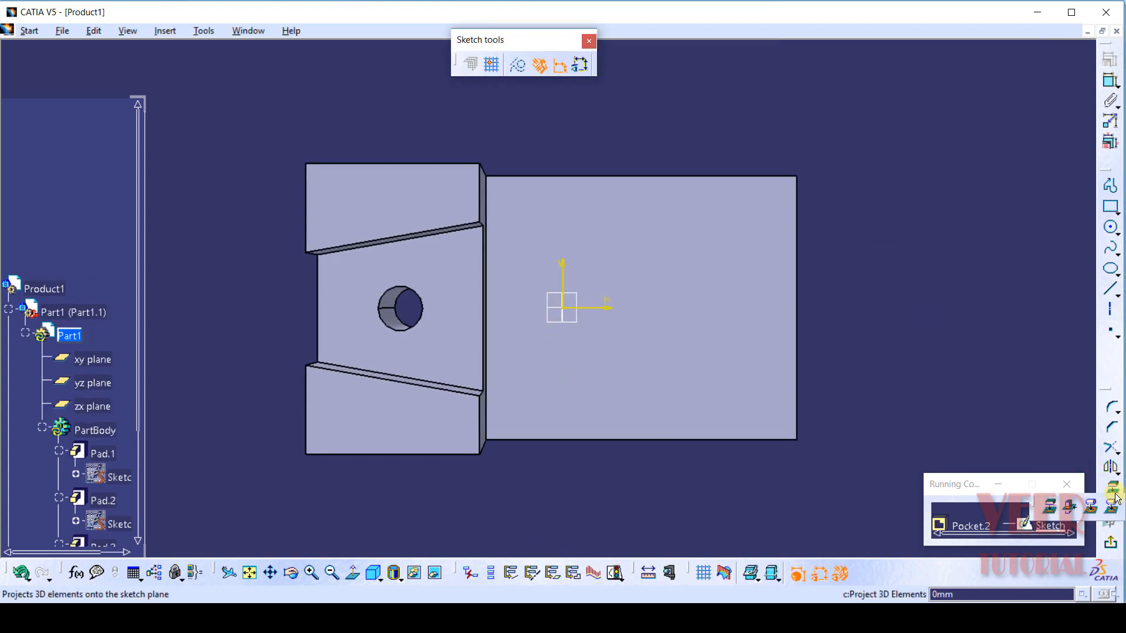
{"action": "left_click", "coordinate": [1048, 509]}
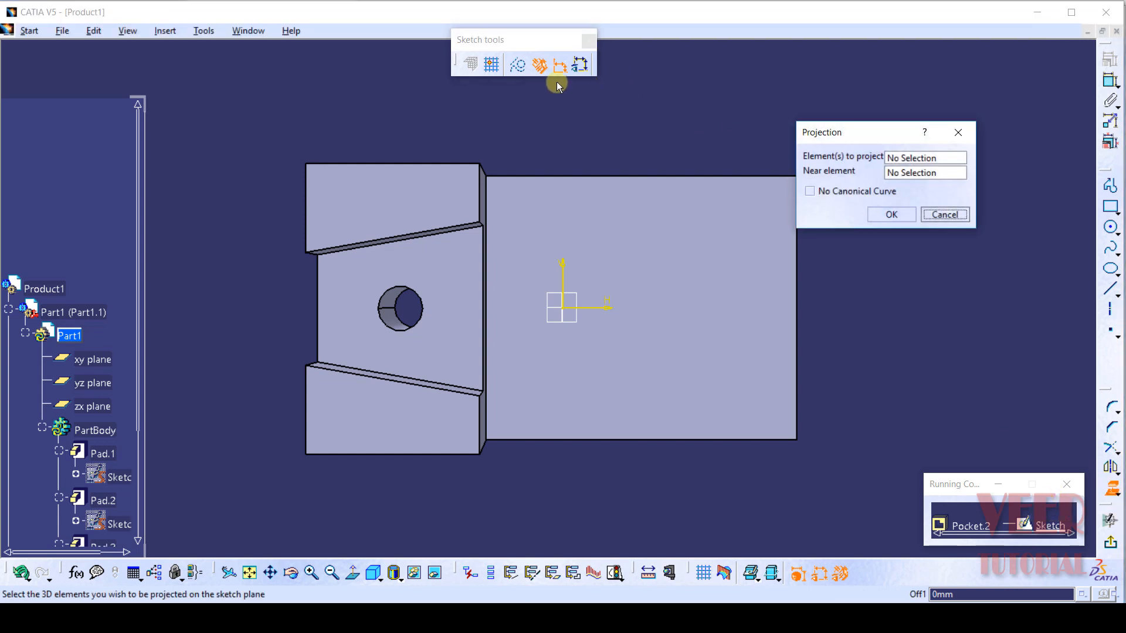
{"action": "left_click", "coordinate": [798, 305]}
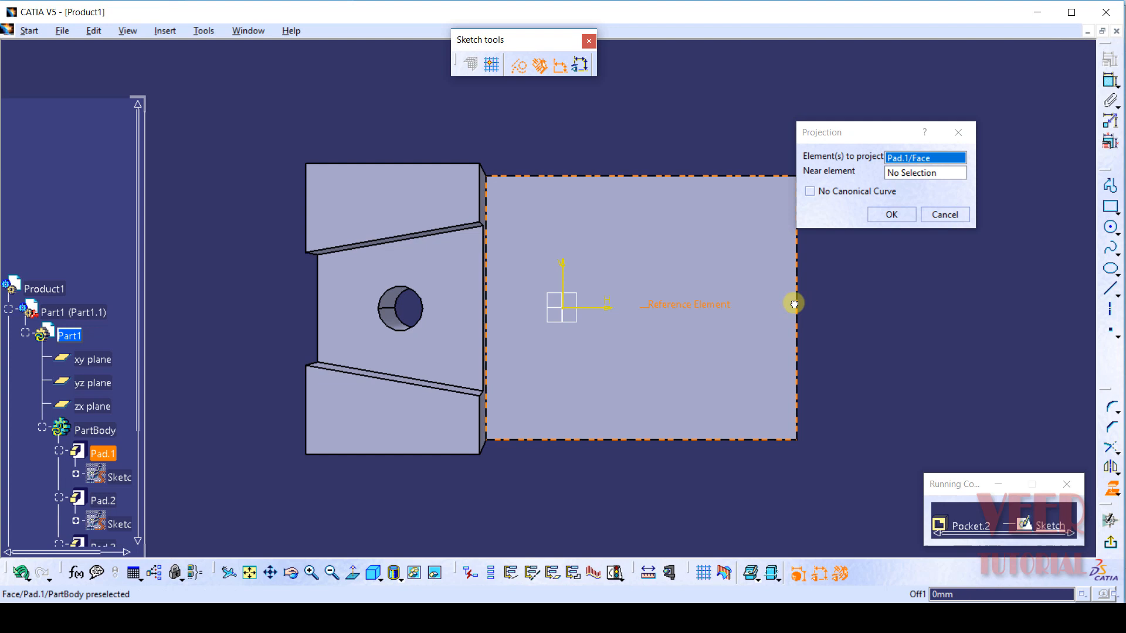
{"action": "left_click", "coordinate": [888, 215]}
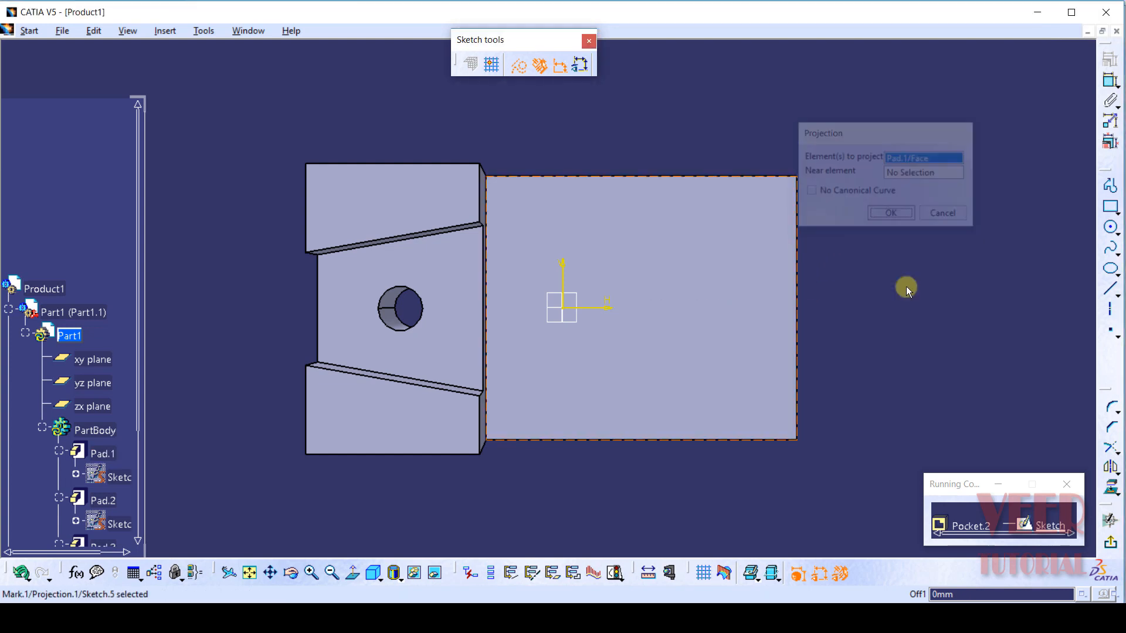
Step: Draw a horizontal construction line along the plate's centreline, extending beyond both ends of the part
{"action": "left_click", "coordinate": [1111, 287]}
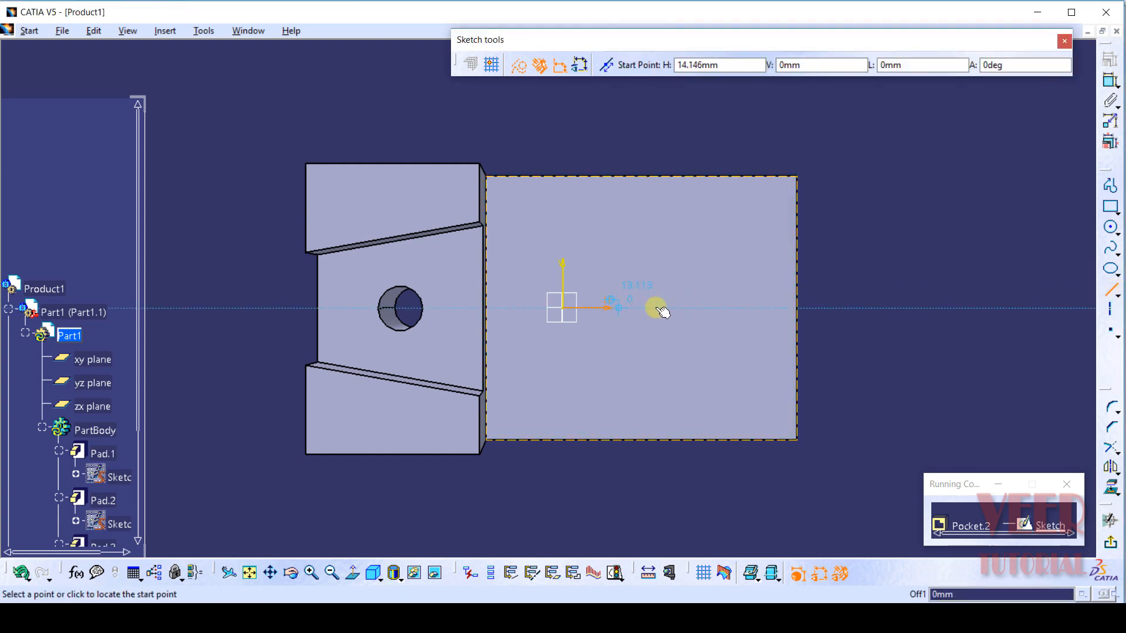
{"action": "left_click", "coordinate": [831, 307]}
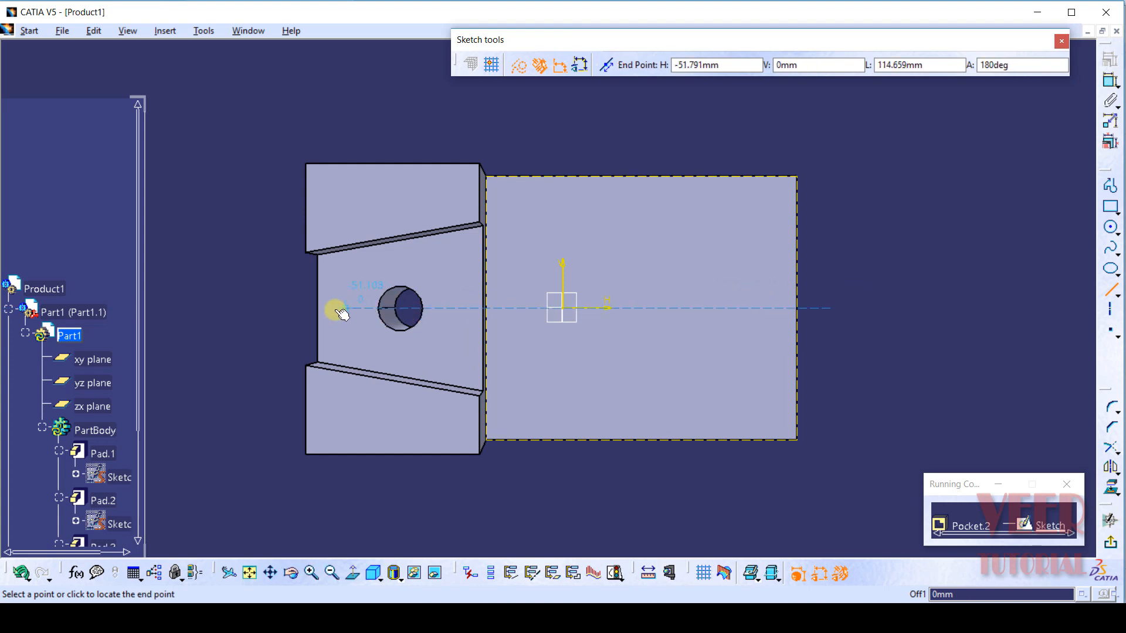
{"action": "left_click", "coordinate": [283, 307]}
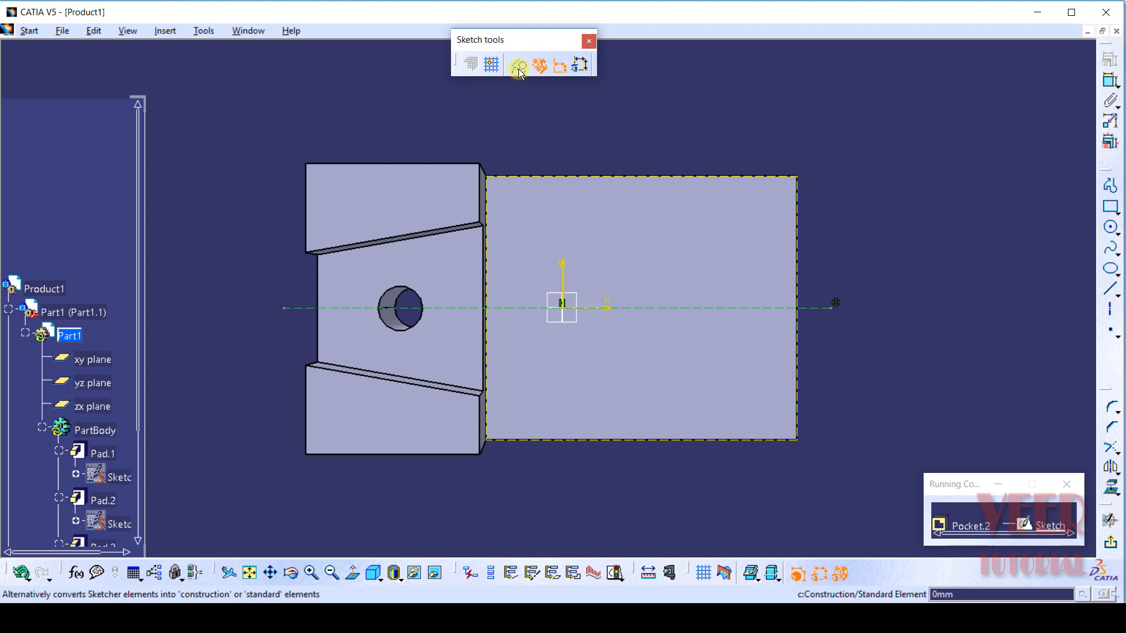
Step: Sketch two standard circles side by side on the plate, centred on the construction line about 23 mm apart
{"action": "left_click", "coordinate": [1117, 232]}
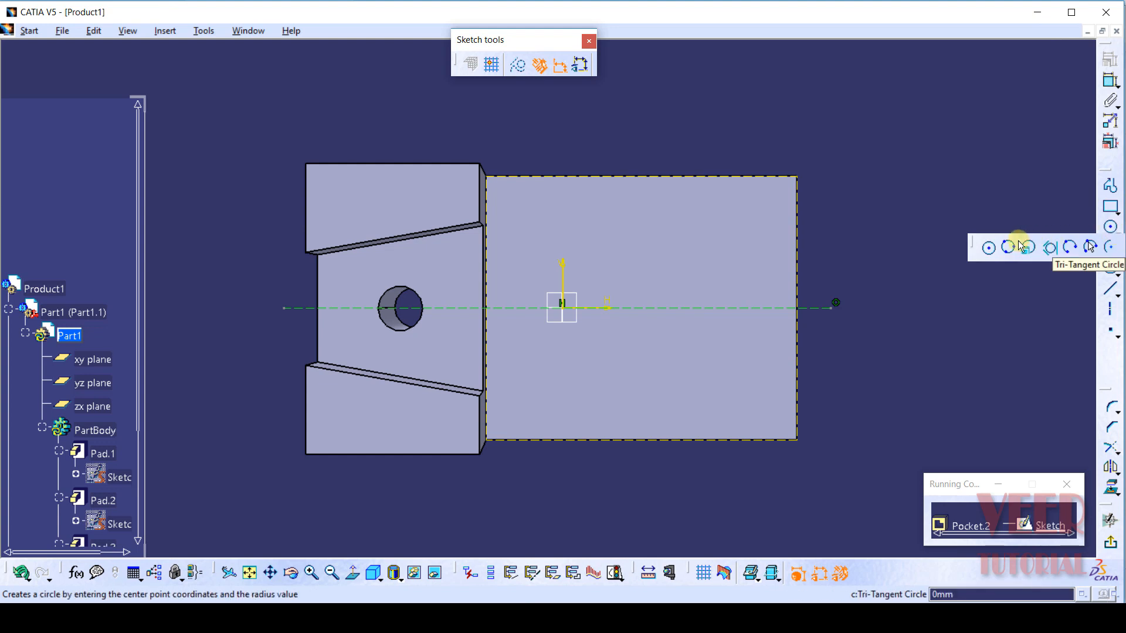
{"action": "left_click", "coordinate": [991, 246]}
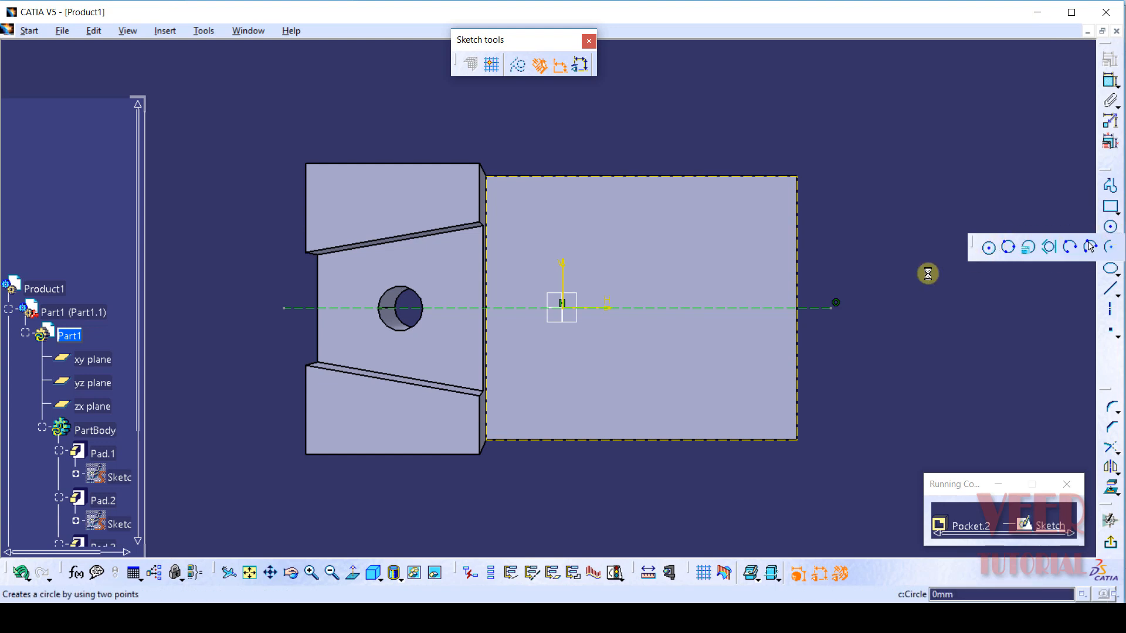
{"action": "left_click", "coordinate": [727, 308]}
{"action": "left_click", "coordinate": [728, 274]}
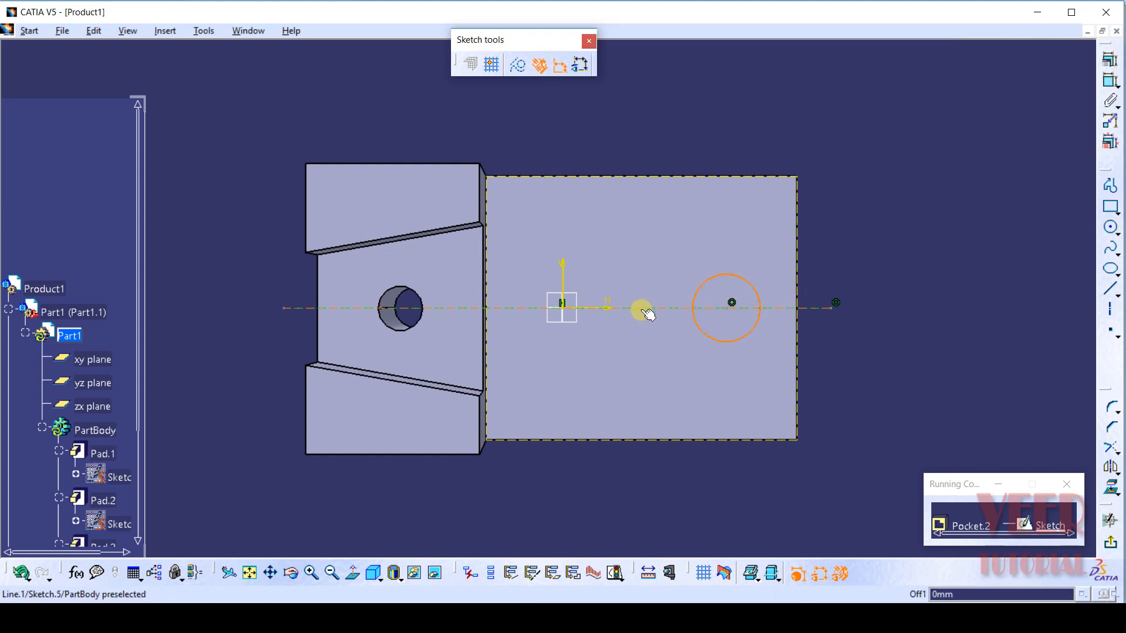
{"action": "left_click", "coordinate": [1110, 206]}
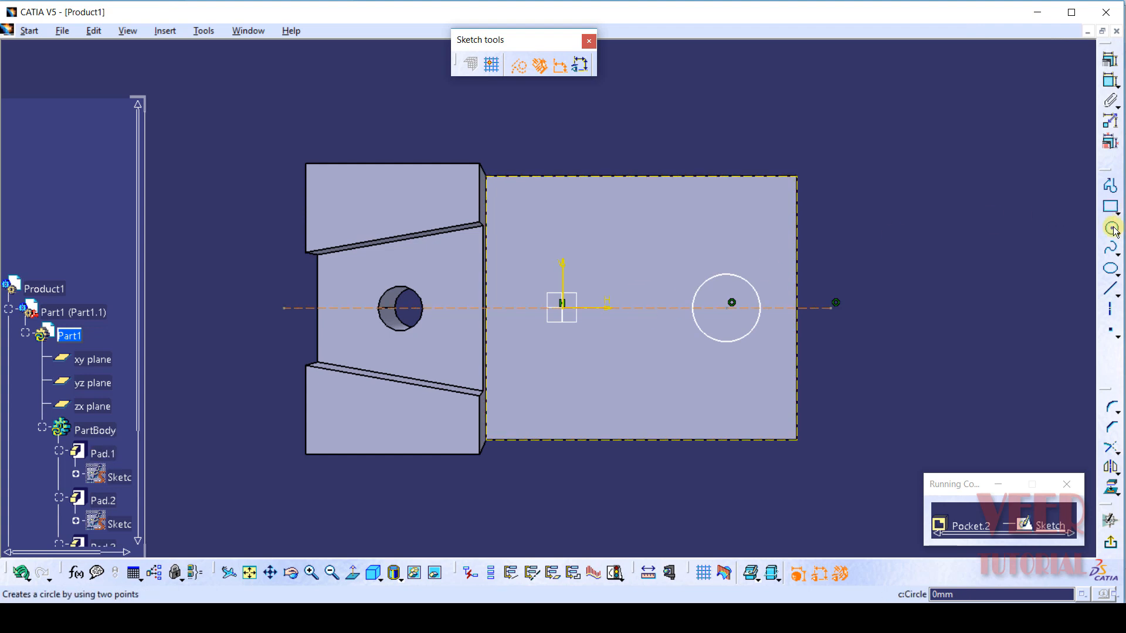
{"action": "left_click", "coordinate": [633, 303]}
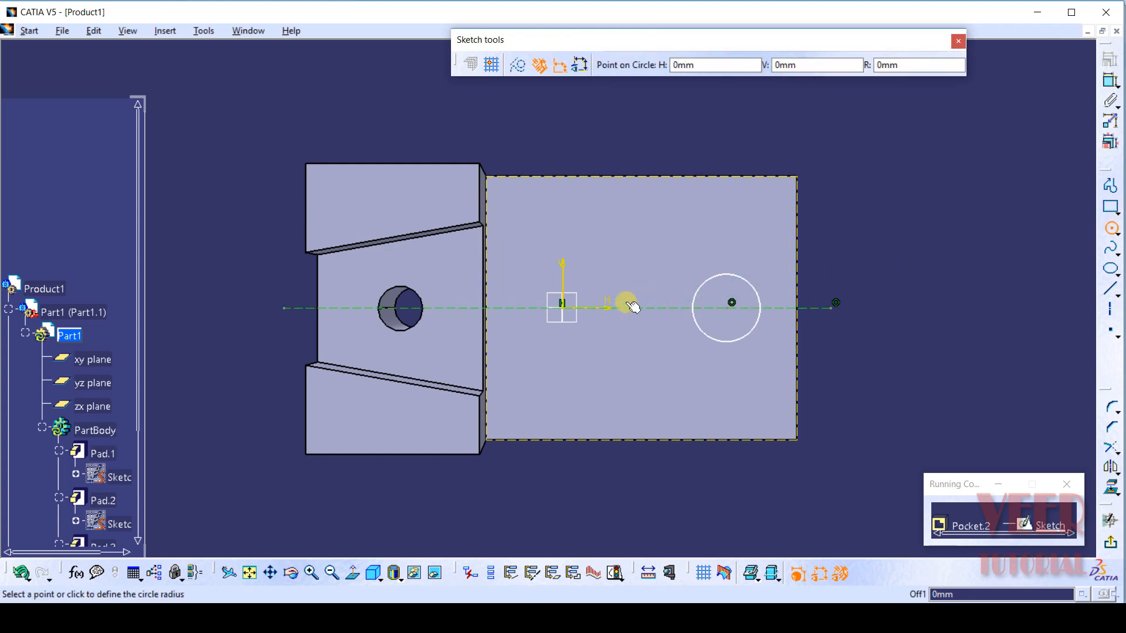
{"action": "left_click", "coordinate": [632, 267]}
{"action": "left_click", "coordinate": [965, 190]}
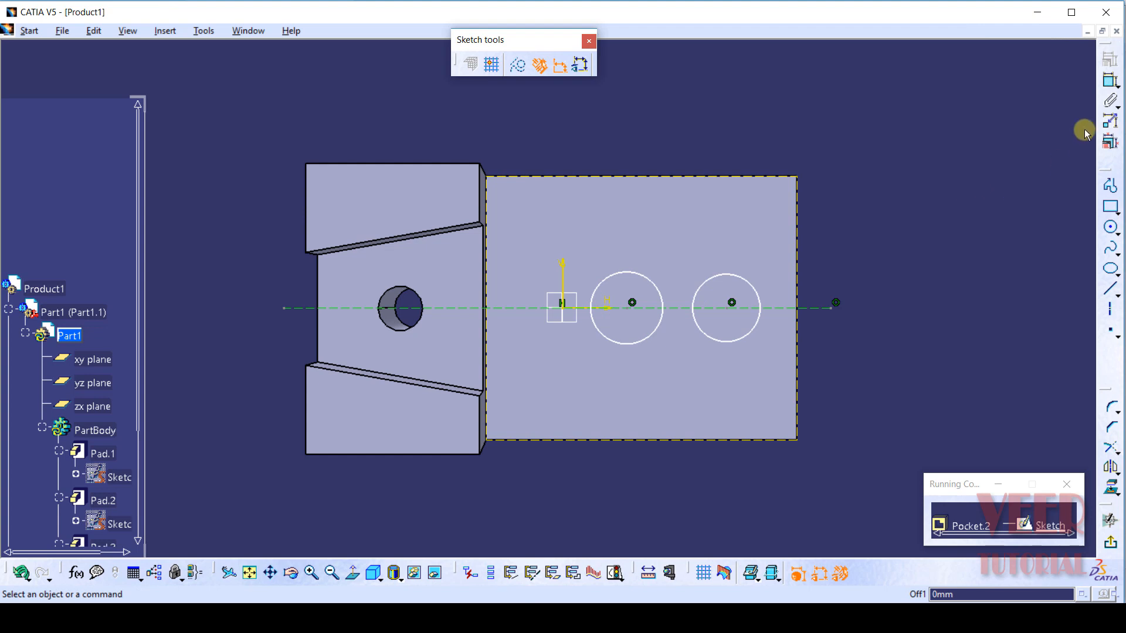
Step: Dimension the distance between the two circle centres and set it to 25 mm
{"action": "left_click", "coordinate": [1112, 84]}
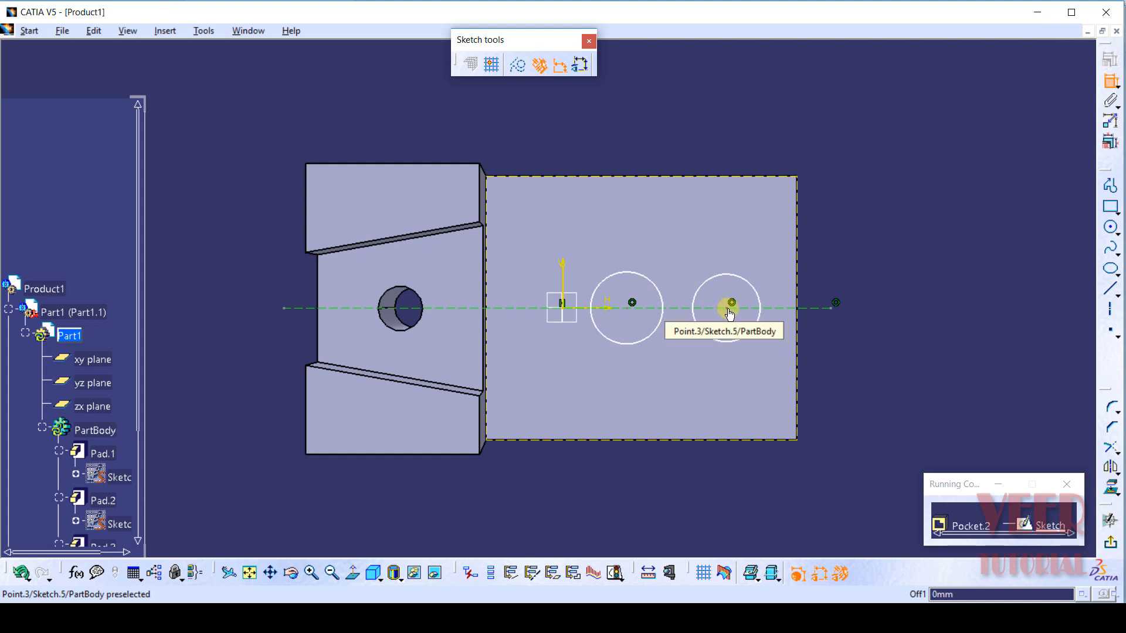
{"action": "left_click", "coordinate": [729, 313]}
{"action": "left_click", "coordinate": [631, 303]}
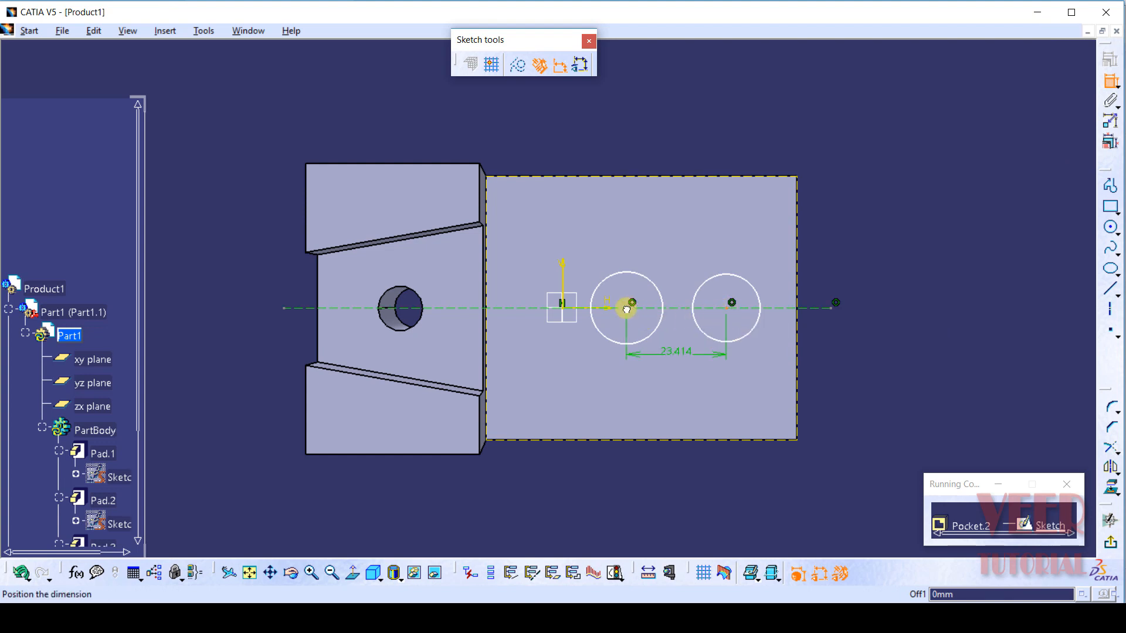
{"action": "left_click", "coordinate": [666, 391]}
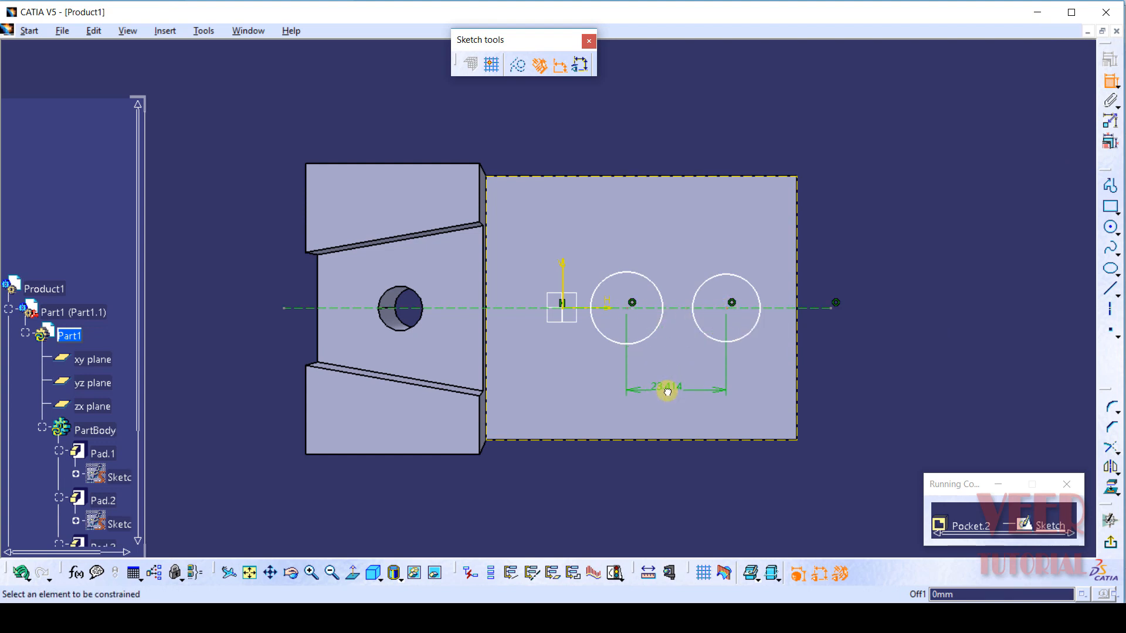
{"action": "double_click", "coordinate": [667, 391]}
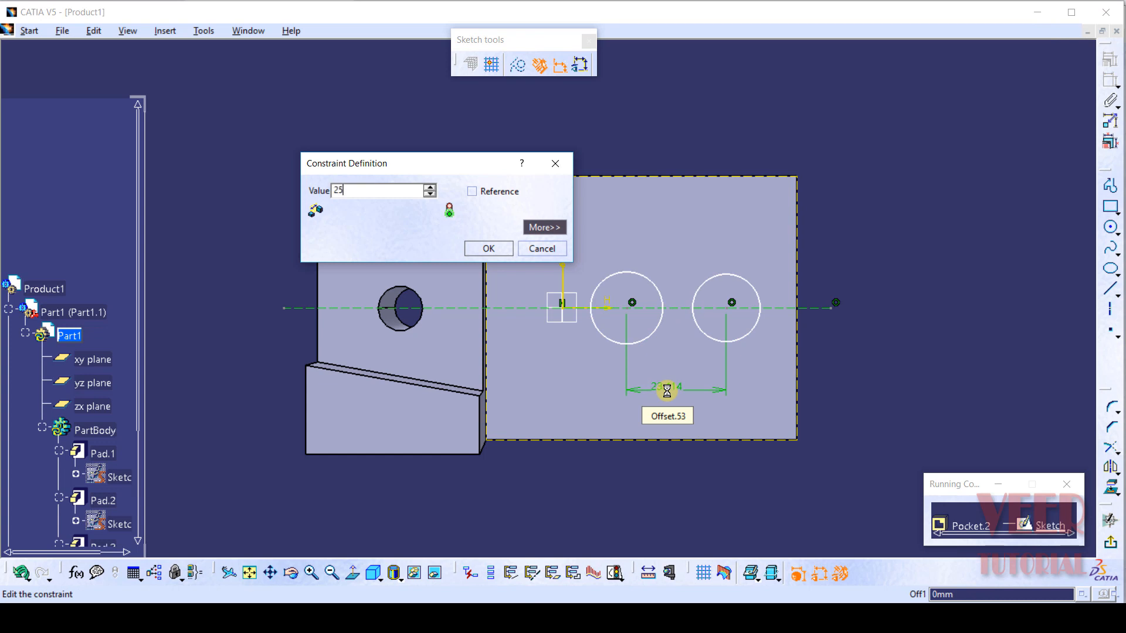
{"action": "type", "text": "25"}
{"action": "key", "text": "Return"}
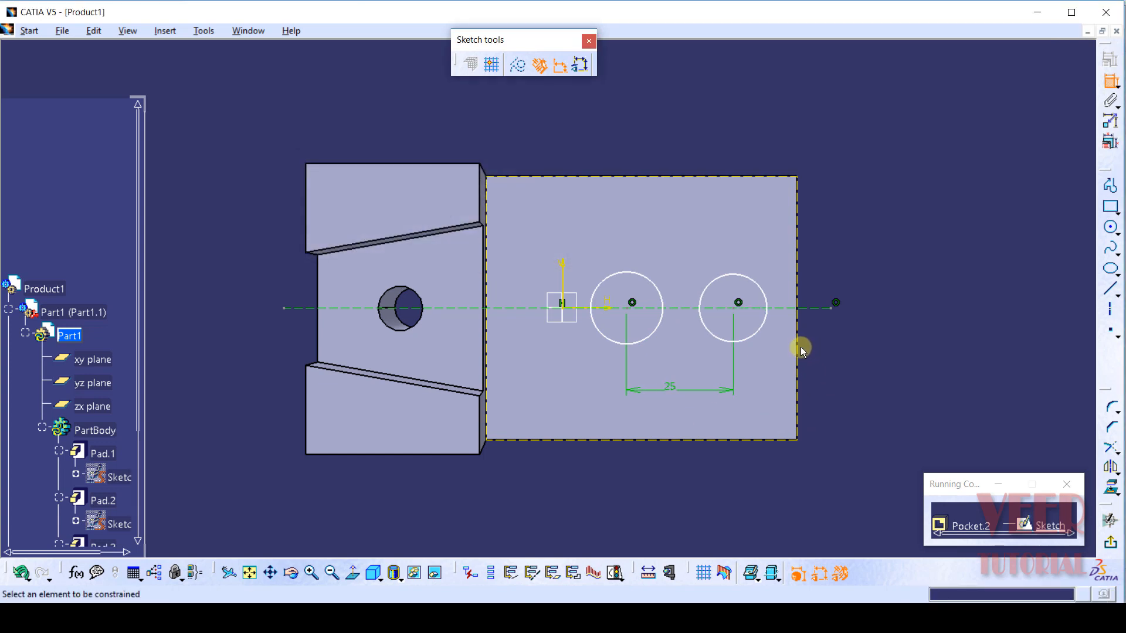
Step: Constrain the outer circle's centre 20 mm from the plate's far end edge
{"action": "left_click", "coordinate": [797, 352]}
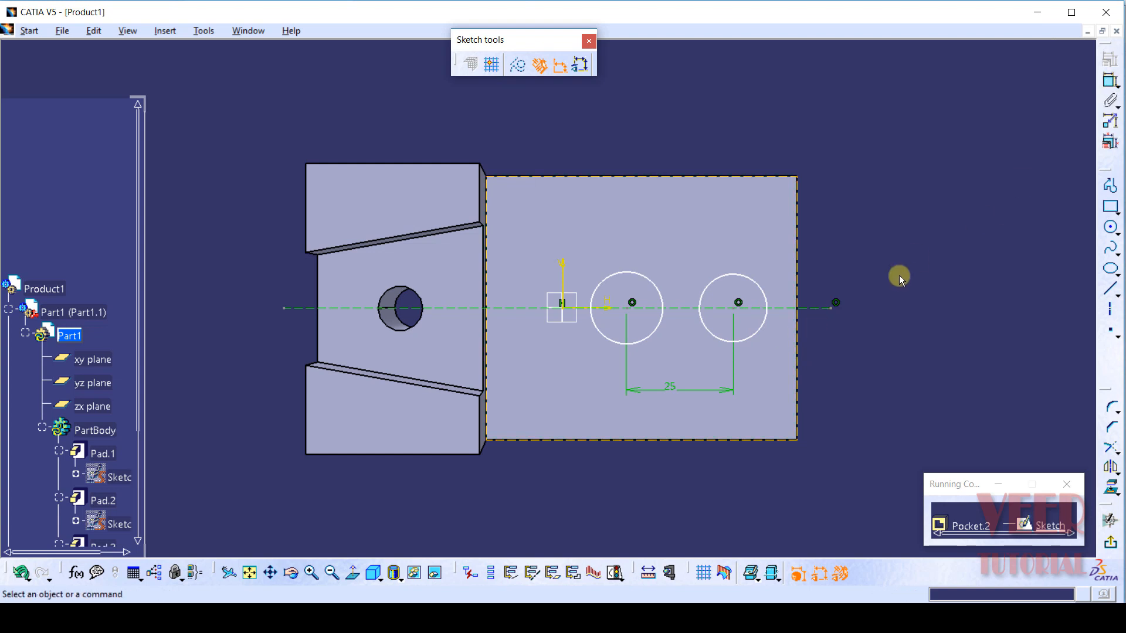
{"action": "left_click", "coordinate": [1110, 80]}
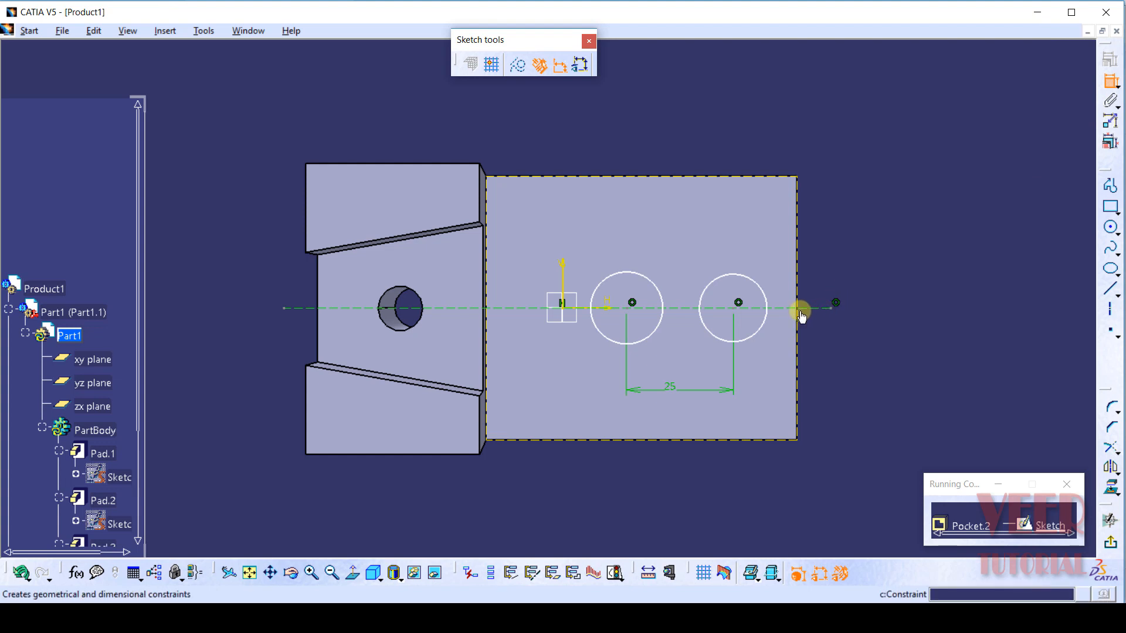
{"action": "left_click", "coordinate": [799, 177]}
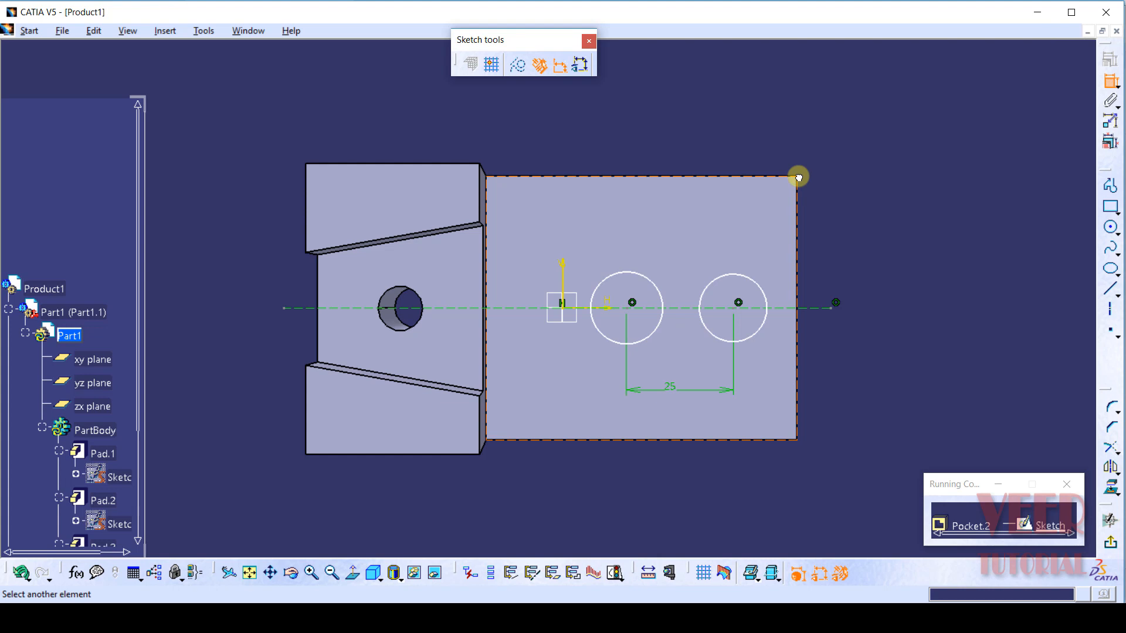
{"action": "left_click", "coordinate": [738, 312]}
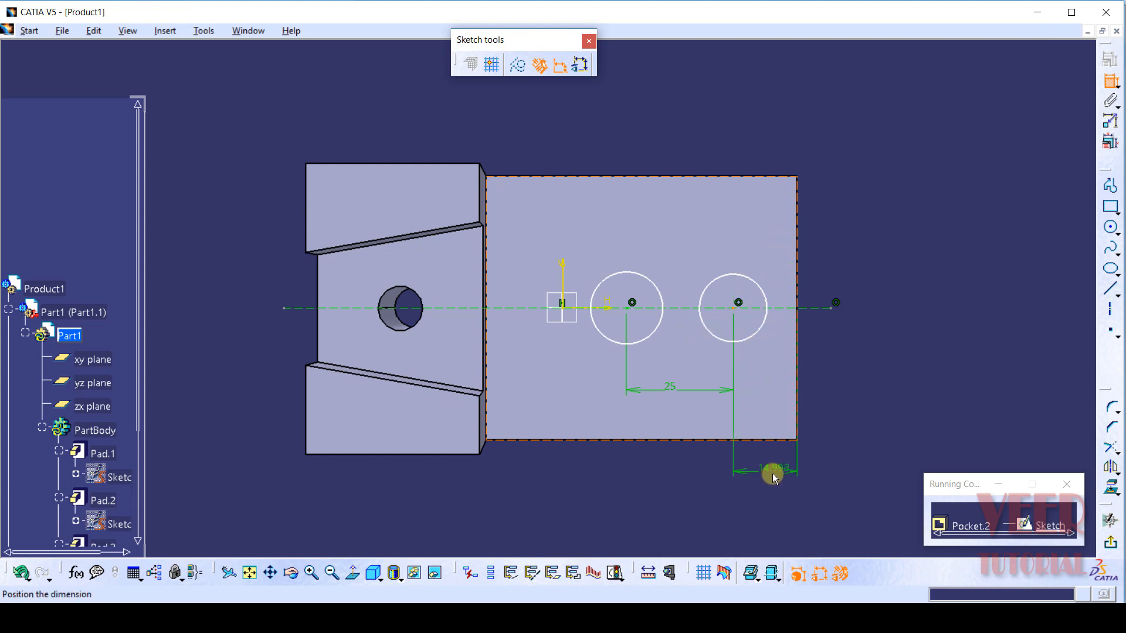
{"action": "left_click", "coordinate": [764, 472]}
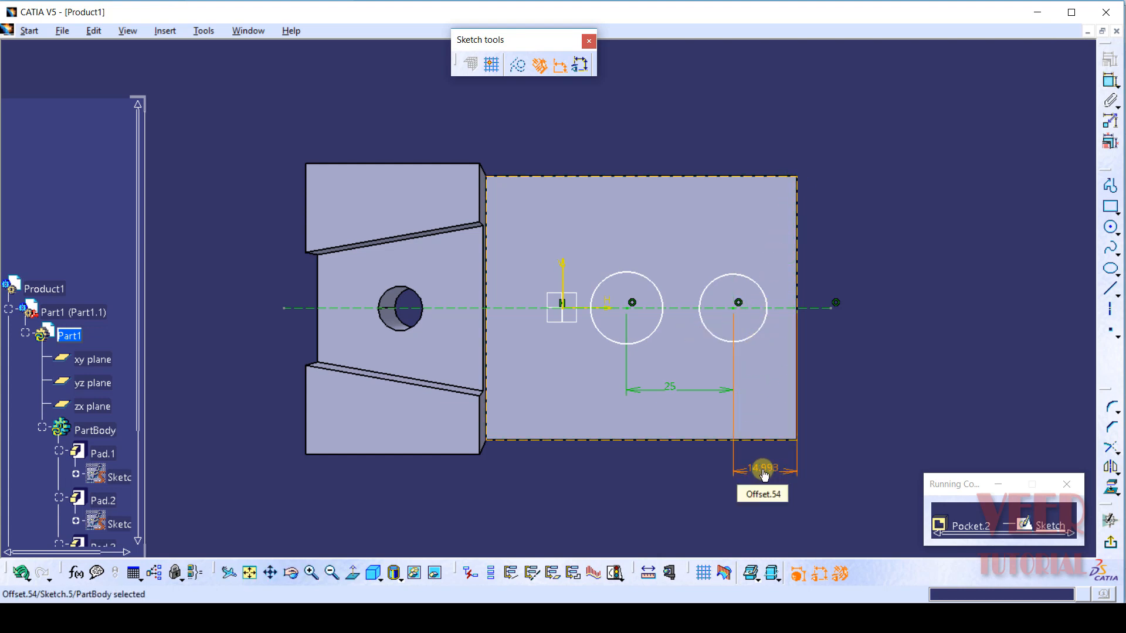
{"action": "double_click", "coordinate": [762, 469]}
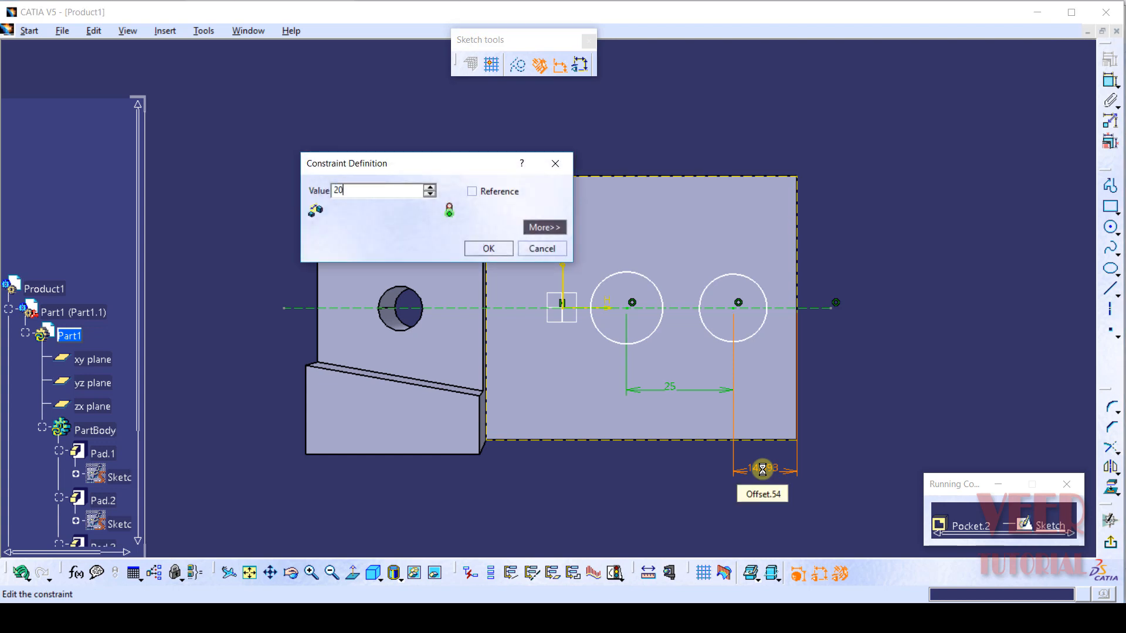
{"action": "key", "text": "Return"}
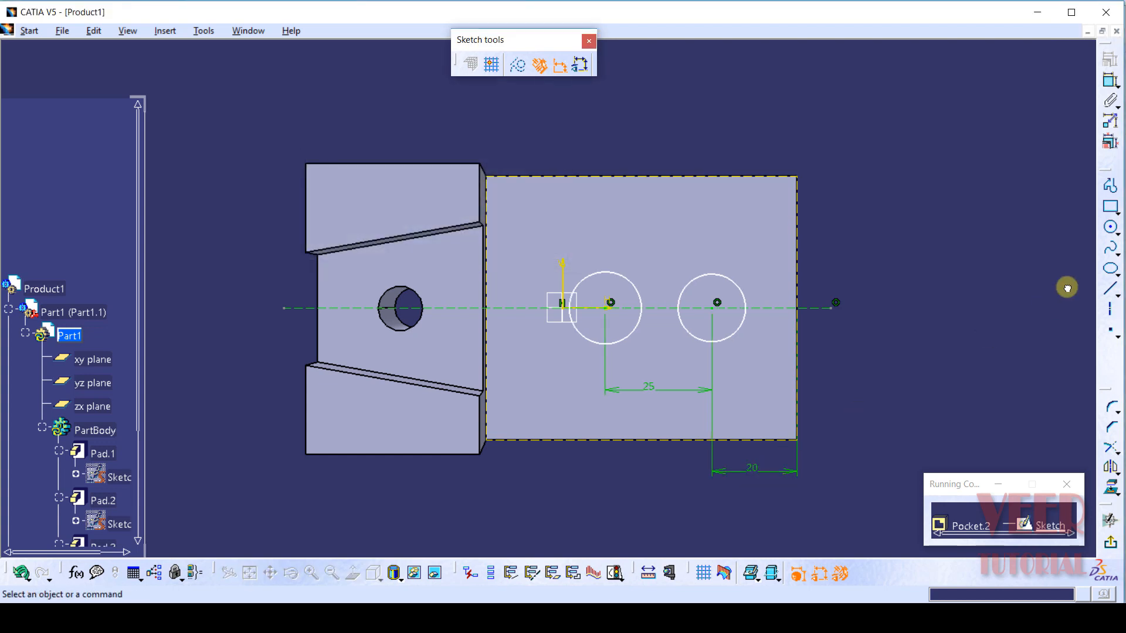
Step: Constrain the outer circle to a radius of 8 mm, and set the inner circle's radius to 8 mm
{"action": "left_click", "coordinate": [1110, 81]}
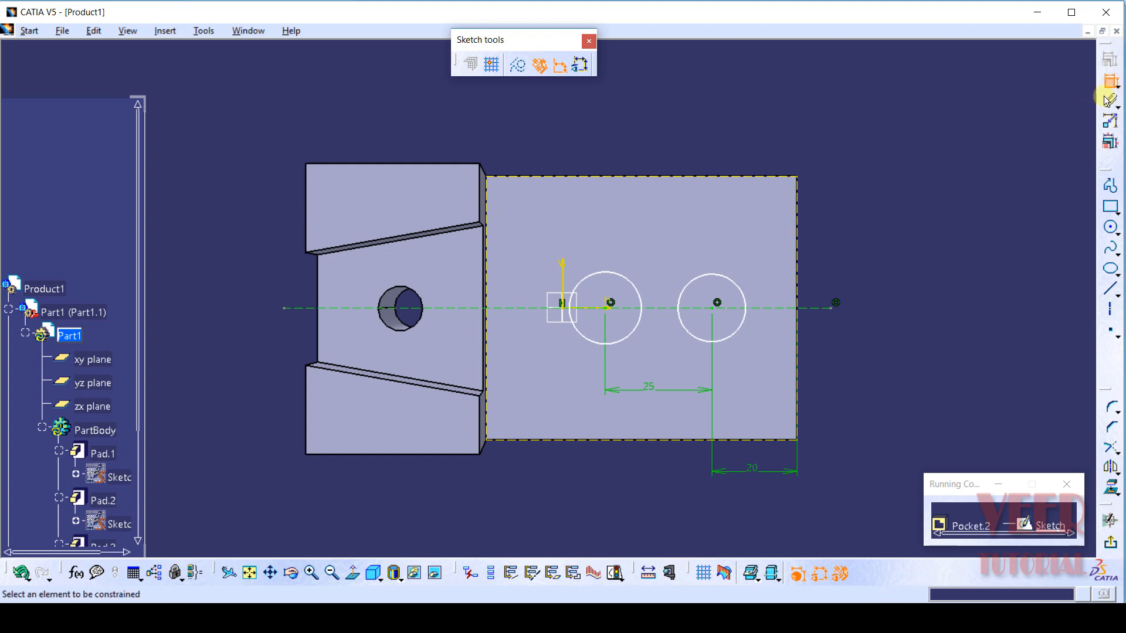
{"action": "left_click", "coordinate": [710, 280]}
{"action": "left_click", "coordinate": [754, 143]}
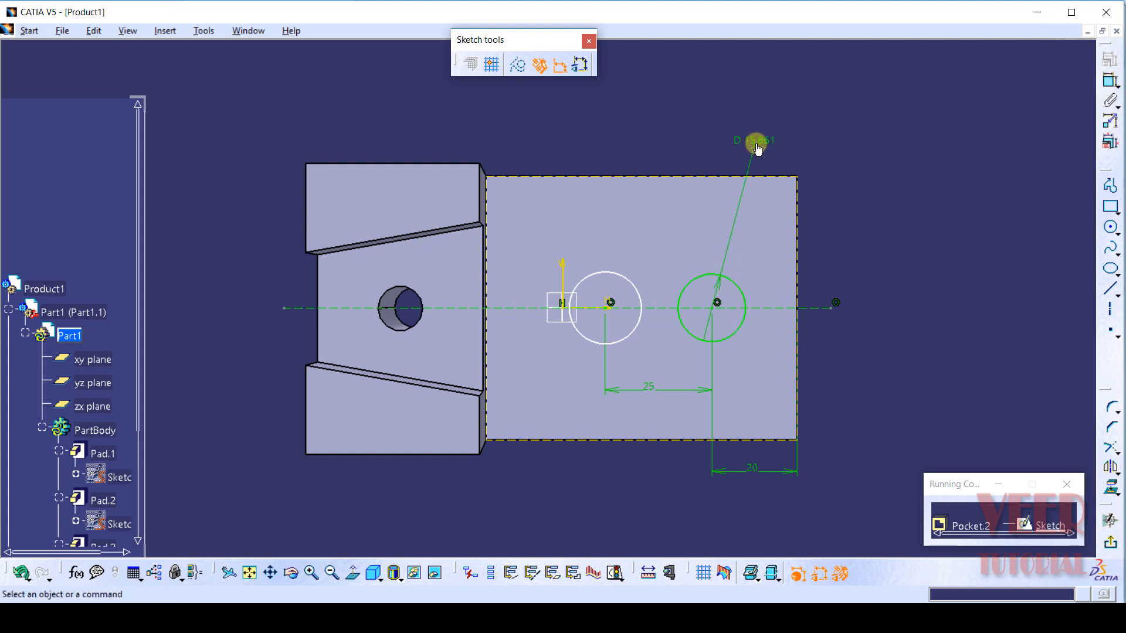
{"action": "double_click", "coordinate": [756, 143]}
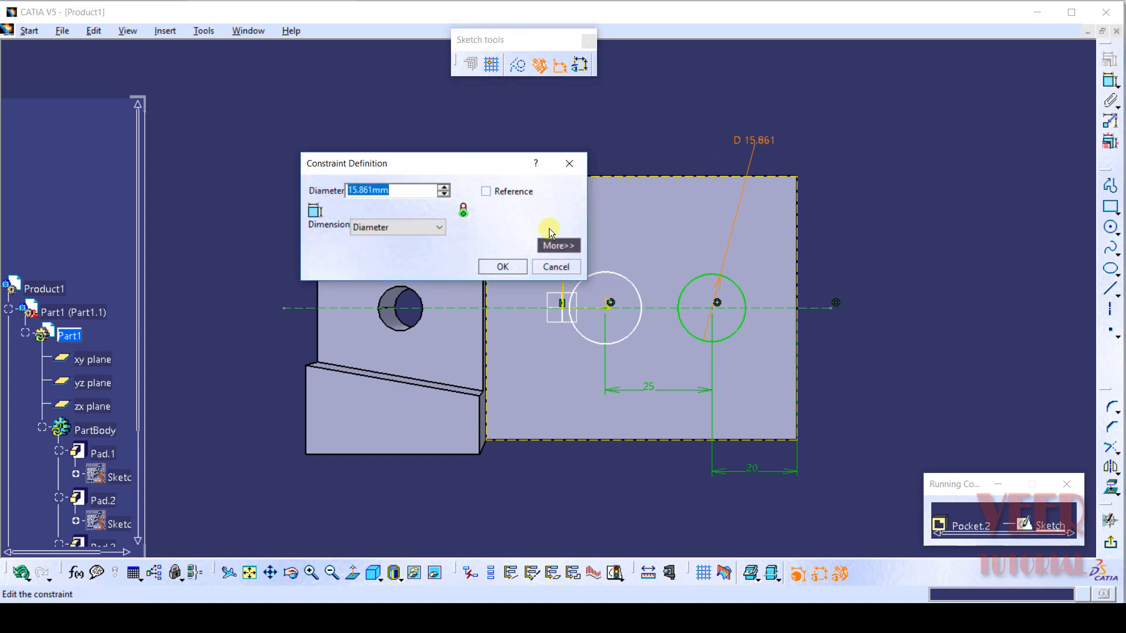
{"action": "left_click", "coordinate": [422, 227]}
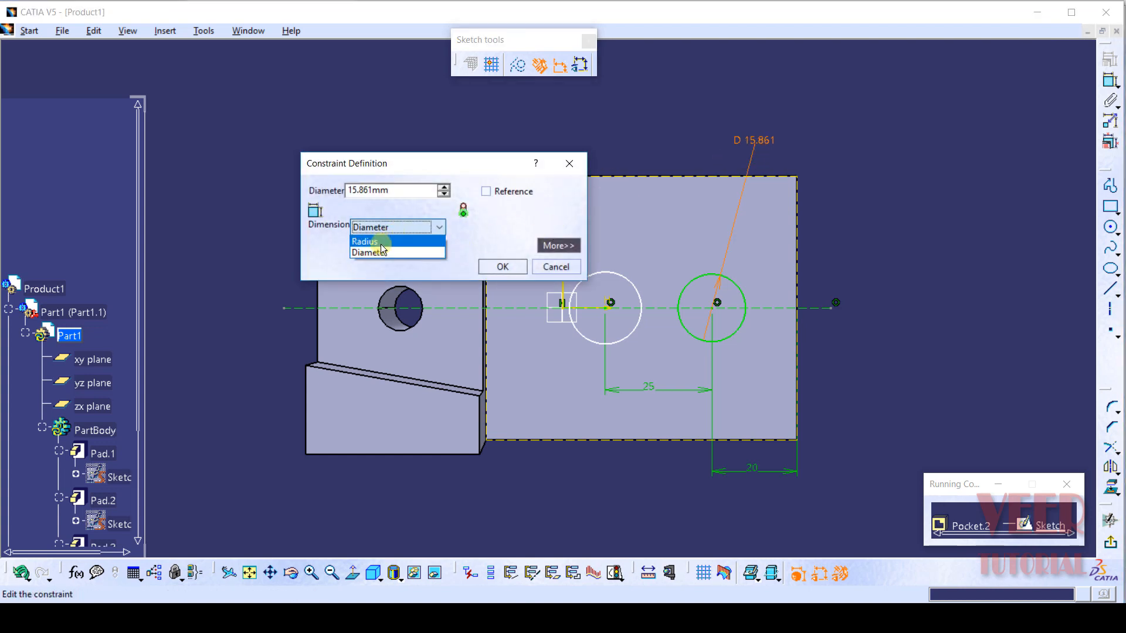
{"action": "left_click", "coordinate": [381, 243]}
{"action": "left_click_drag", "start_coordinate": [384, 190], "coordinate": [280, 186]}
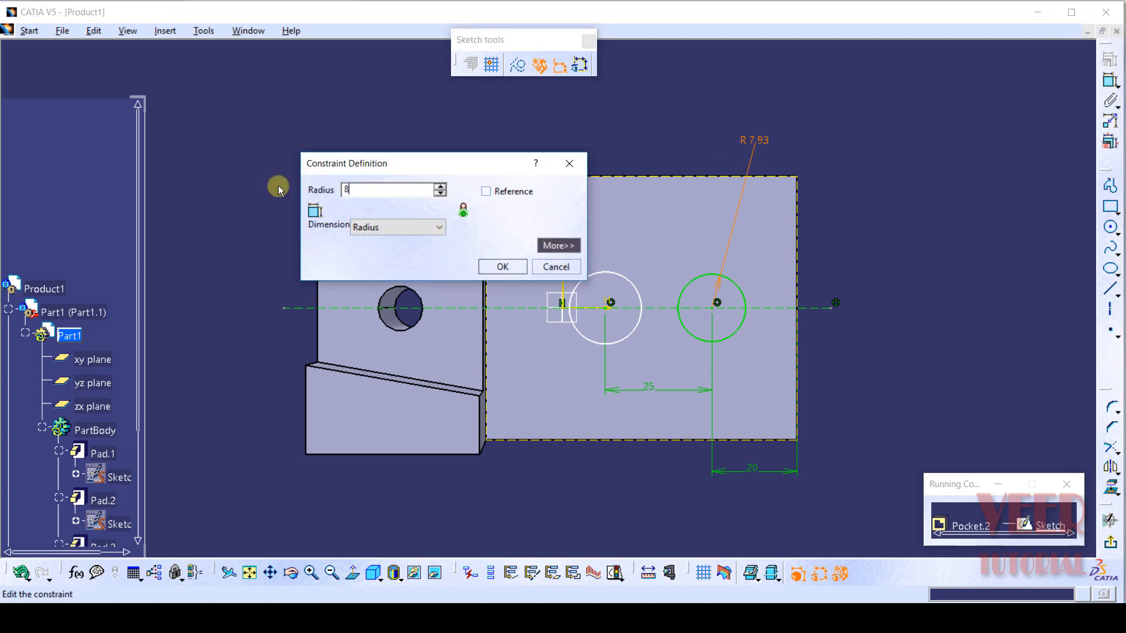
{"action": "type", "text": "8"}
{"action": "left_click", "coordinate": [492, 267]}
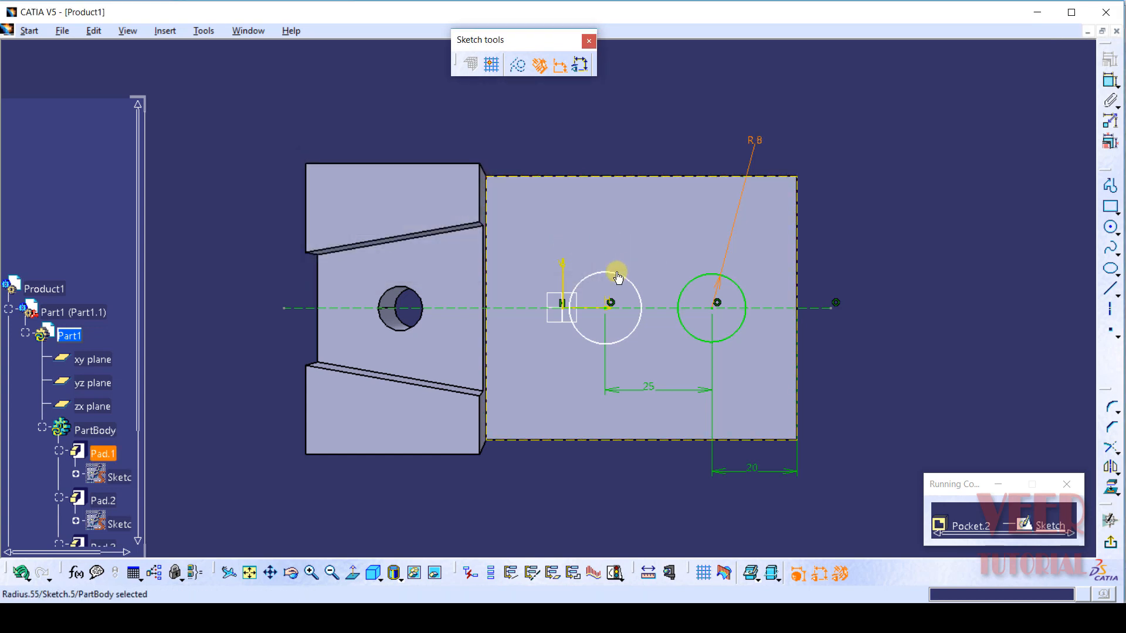
{"action": "left_click", "coordinate": [614, 273]}
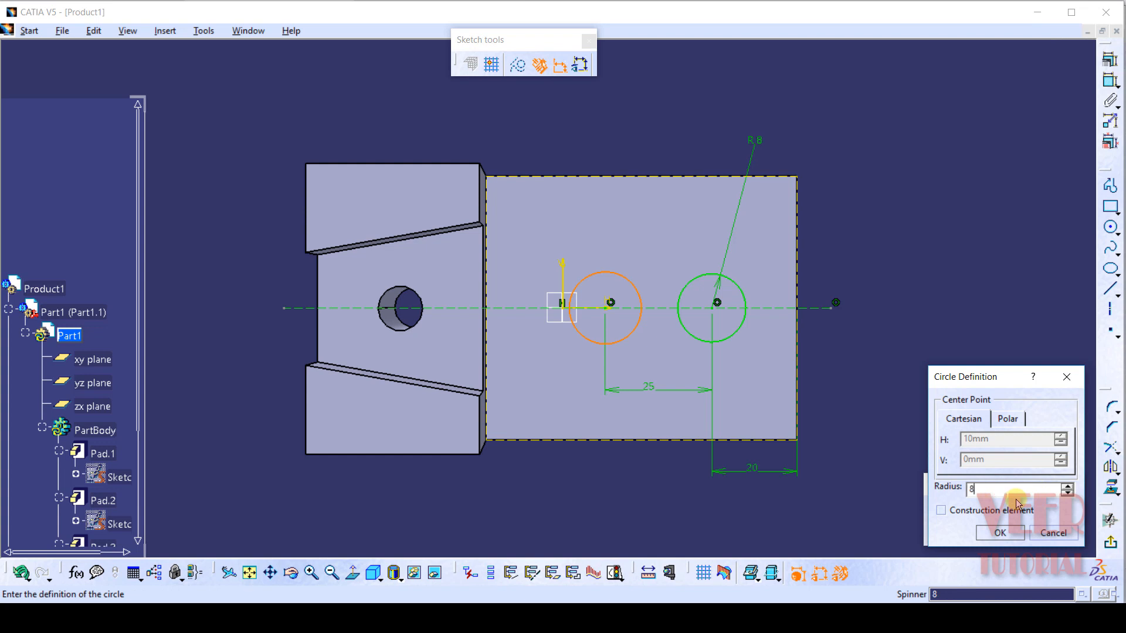
{"action": "left_click", "coordinate": [1000, 532]}
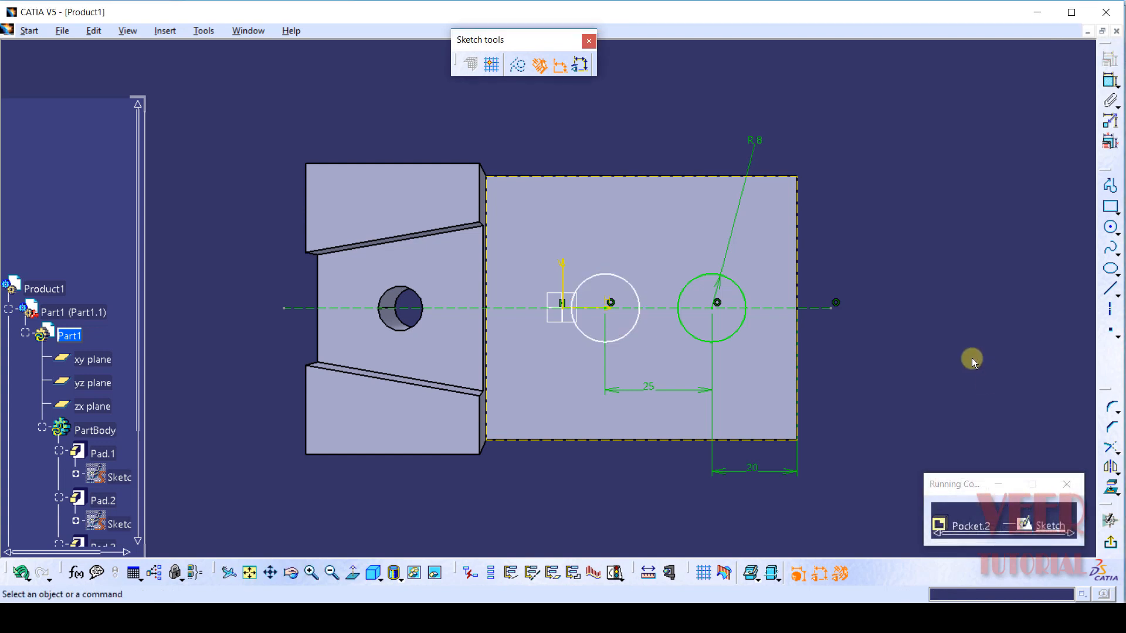
Step: Connect the two circles with bi-tangent lines along their upper and lower sides to outline the slot
{"action": "left_click", "coordinate": [1118, 293]}
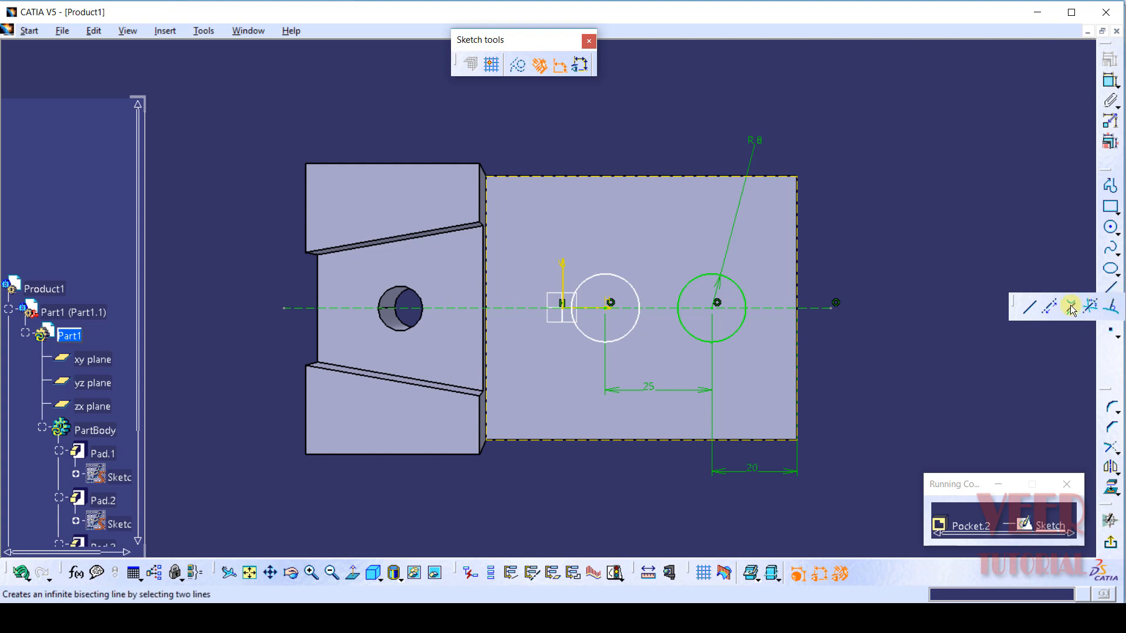
{"action": "left_click", "coordinate": [1070, 306]}
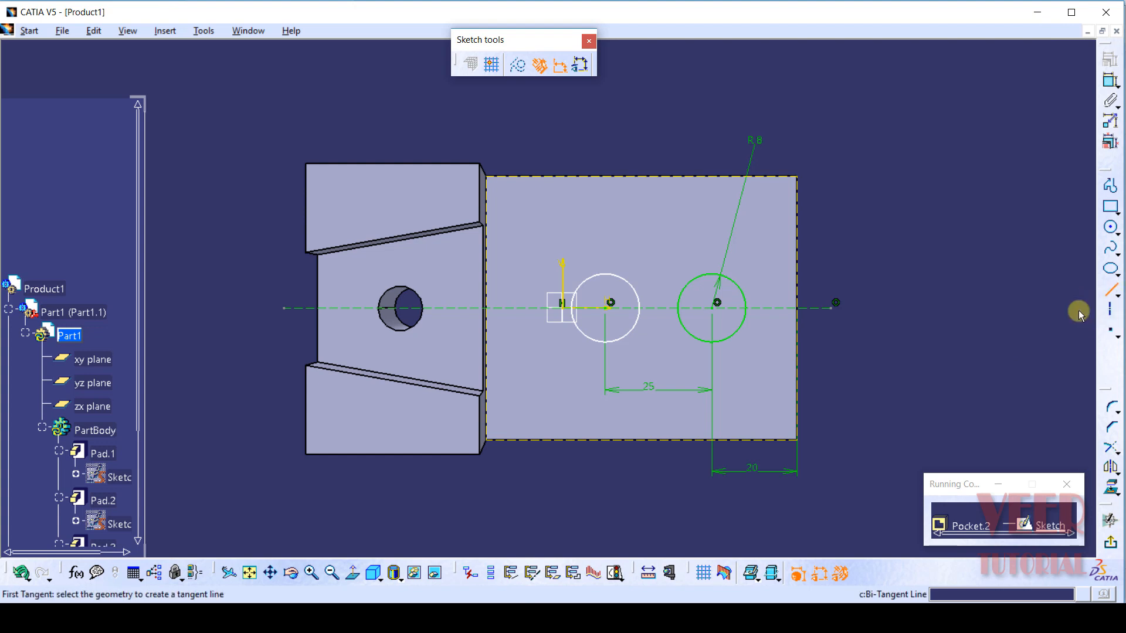
{"action": "left_click", "coordinate": [608, 279]}
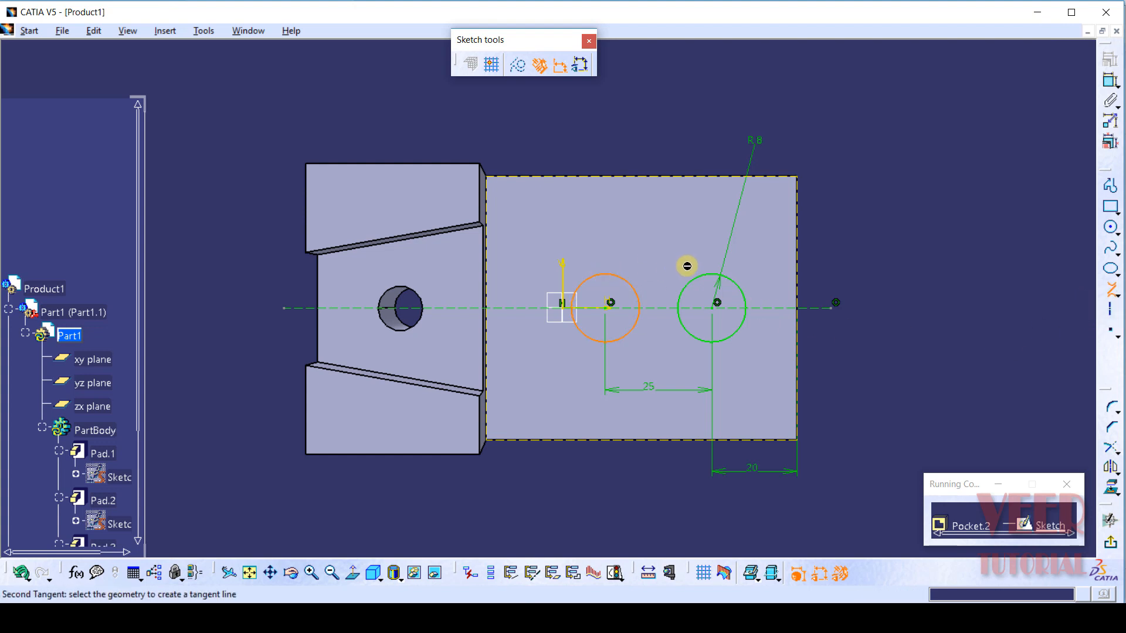
{"action": "left_click", "coordinate": [705, 278]}
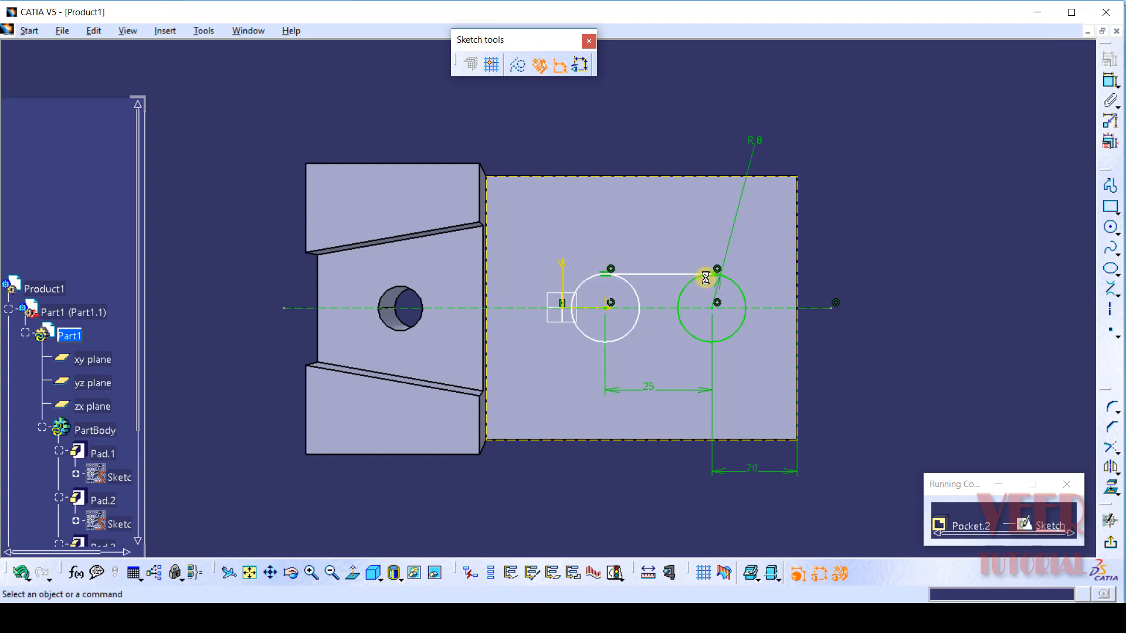
{"action": "left_click", "coordinate": [1110, 289]}
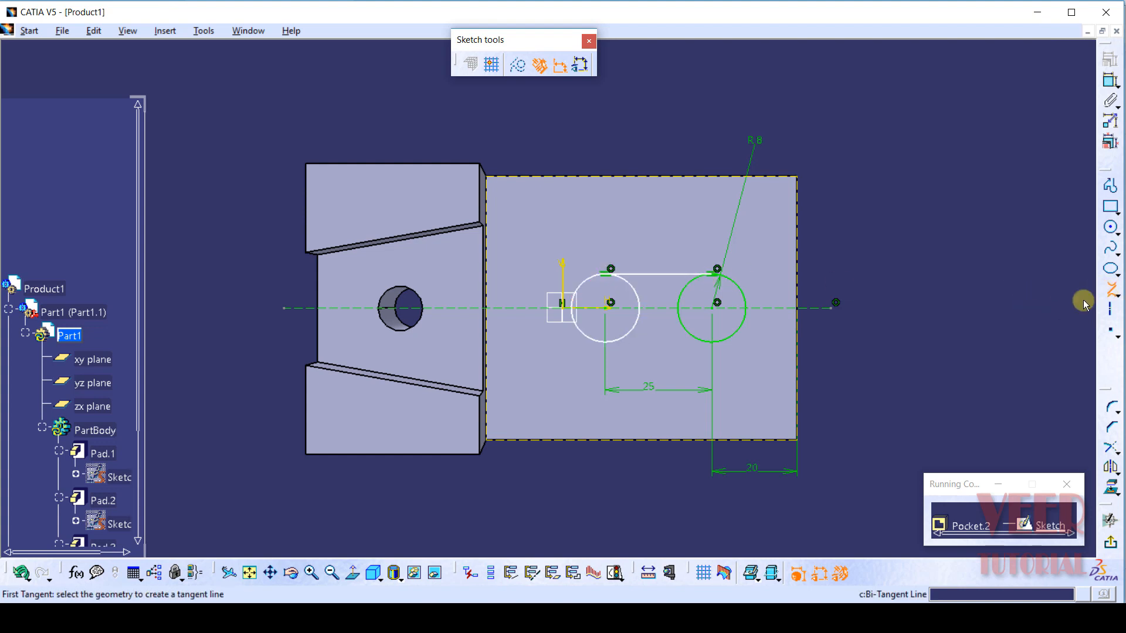
{"action": "left_click", "coordinate": [624, 338]}
{"action": "left_click", "coordinate": [688, 339]}
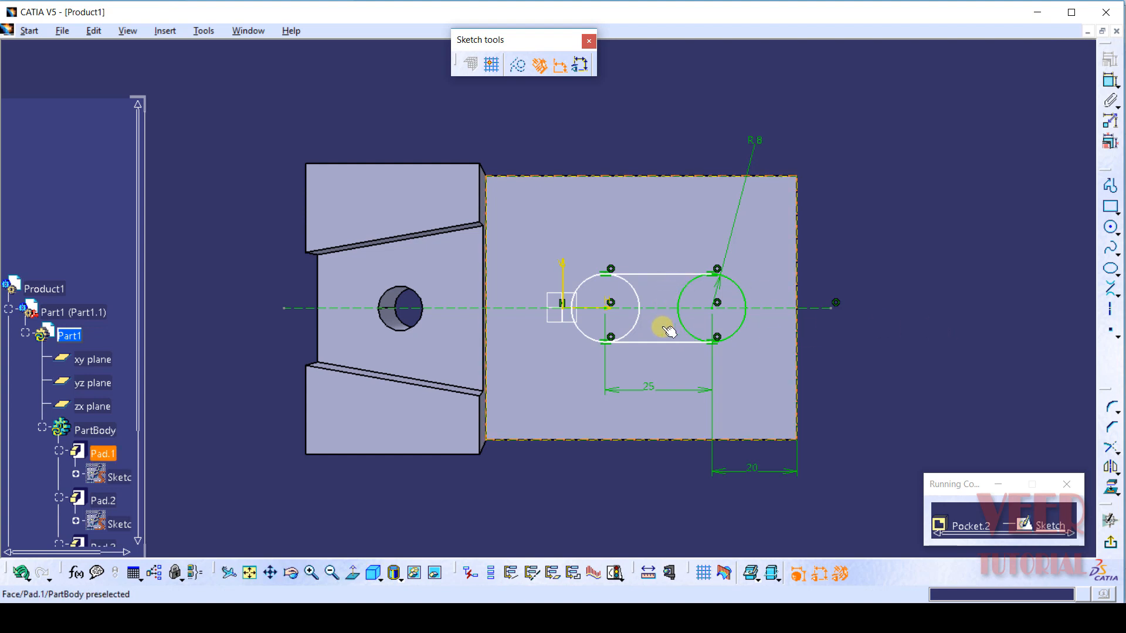
Step: Quick-trim the inner arcs of both circles, leaving a closed slot profile
{"action": "left_click", "coordinate": [1118, 451]}
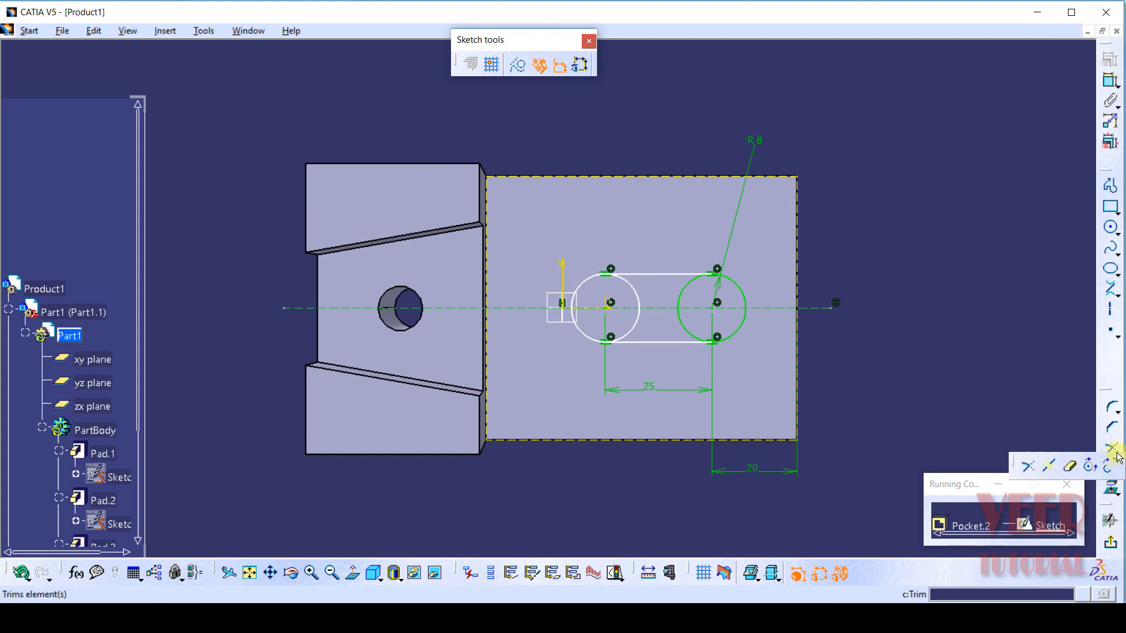
{"action": "left_click", "coordinate": [1070, 468]}
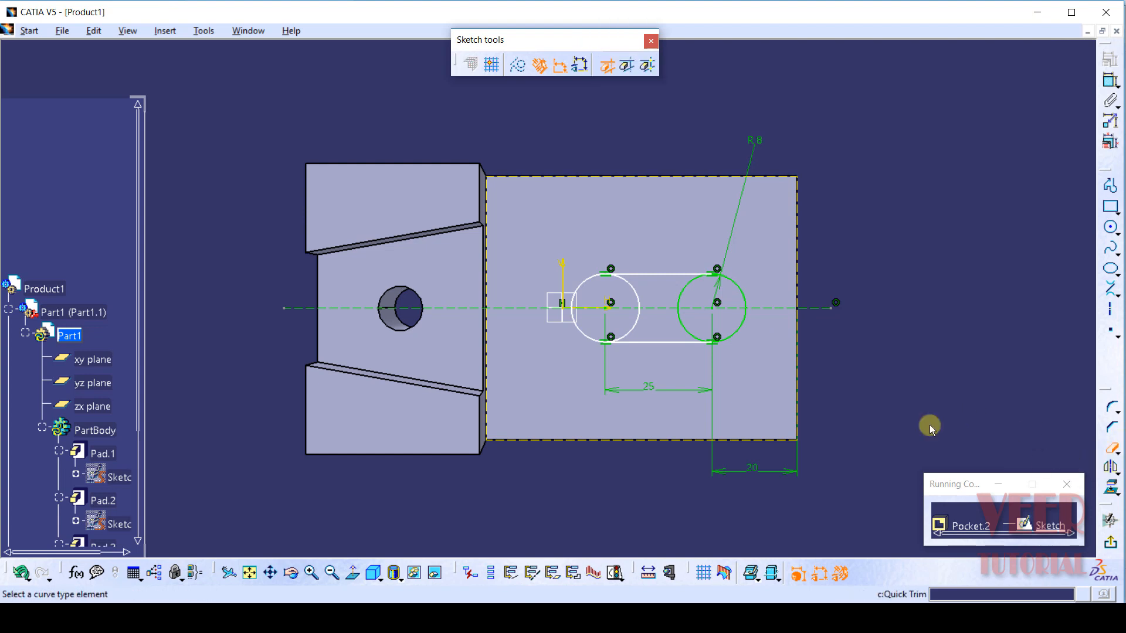
{"action": "left_click", "coordinate": [640, 299]}
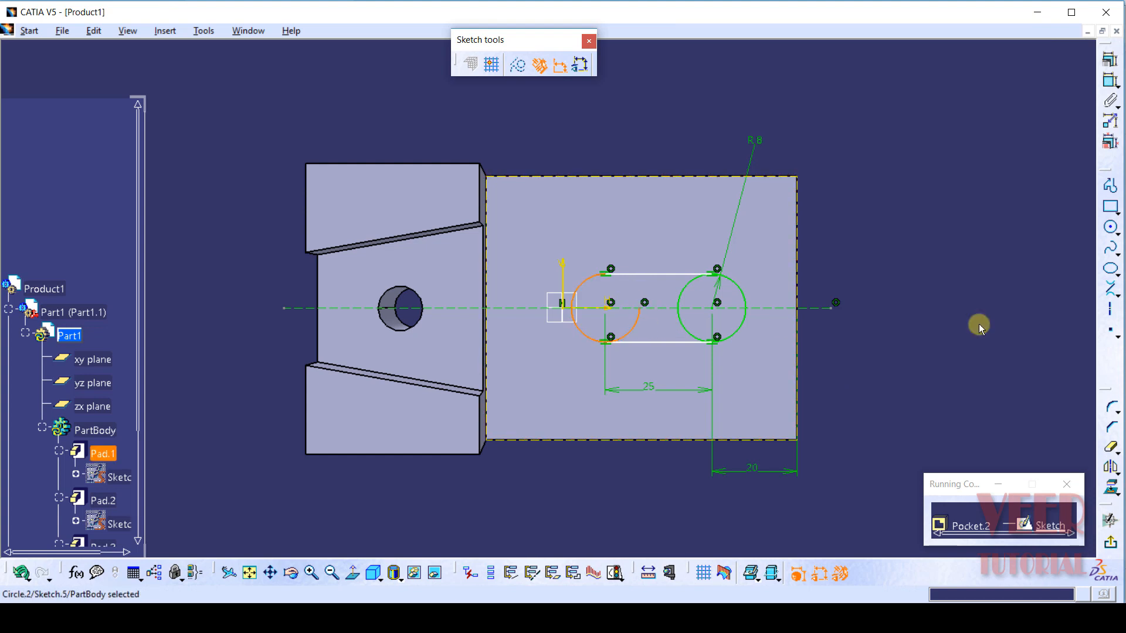
{"action": "left_click", "coordinate": [1112, 448]}
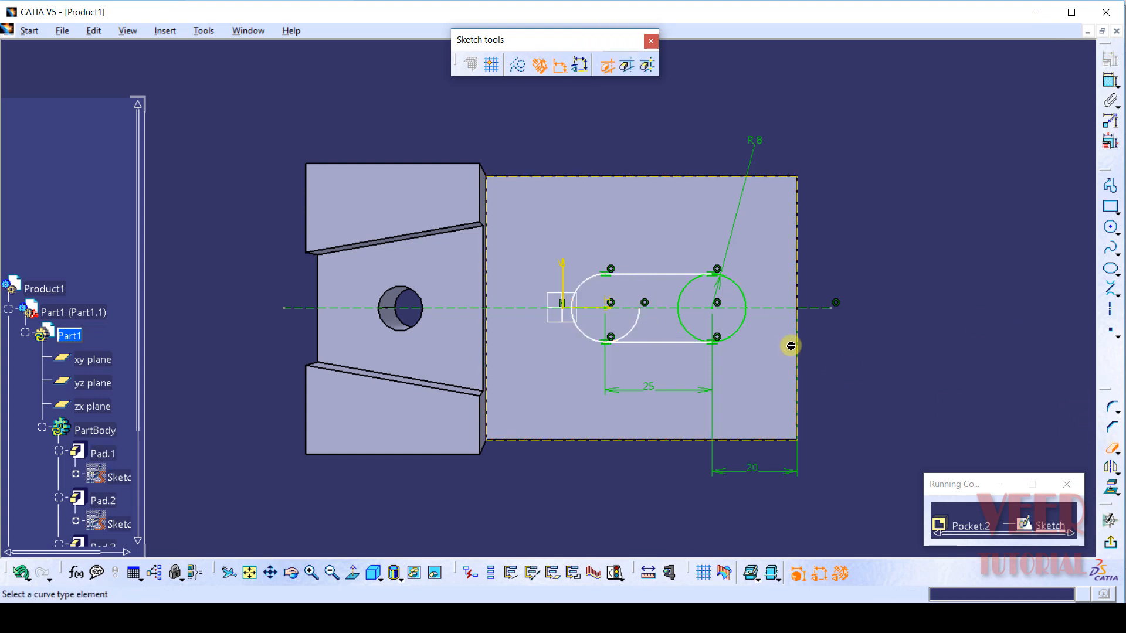
{"action": "left_click", "coordinate": [634, 323]}
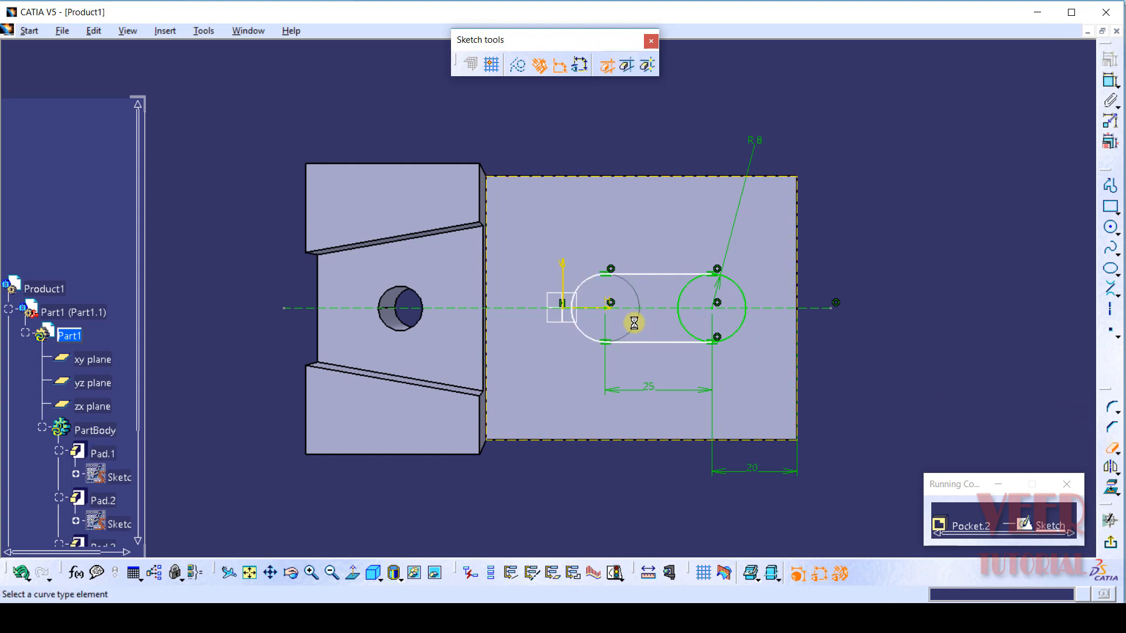
{"action": "left_click", "coordinate": [680, 294]}
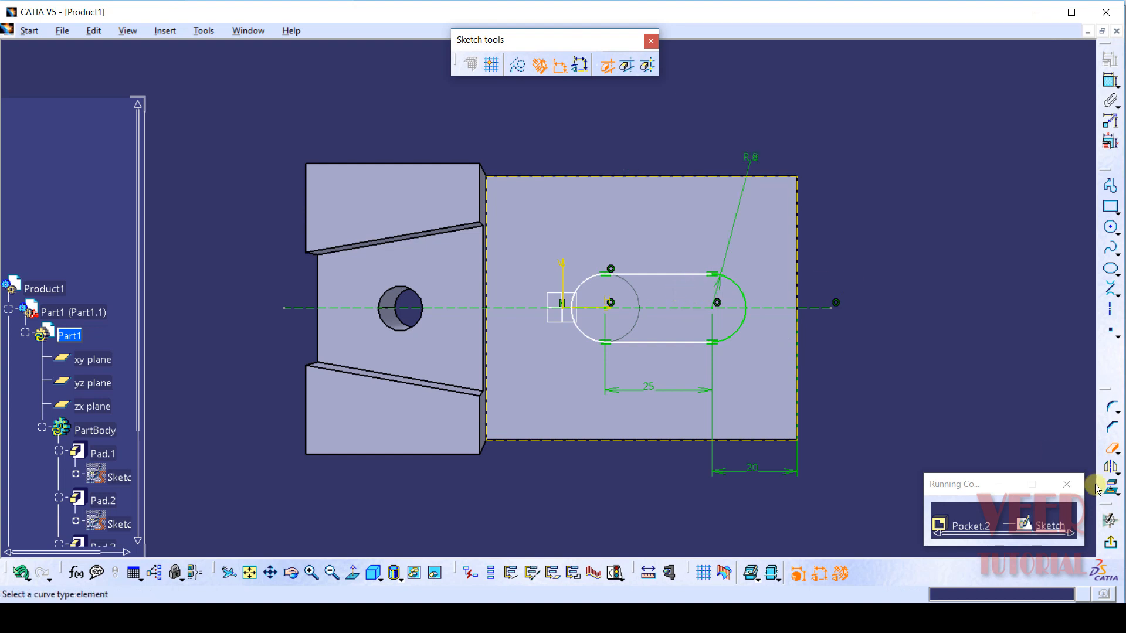
Step: Finish the sketch and cut the slot through the plate as a pocket with the Up to next limit
{"action": "left_click", "coordinate": [1112, 544]}
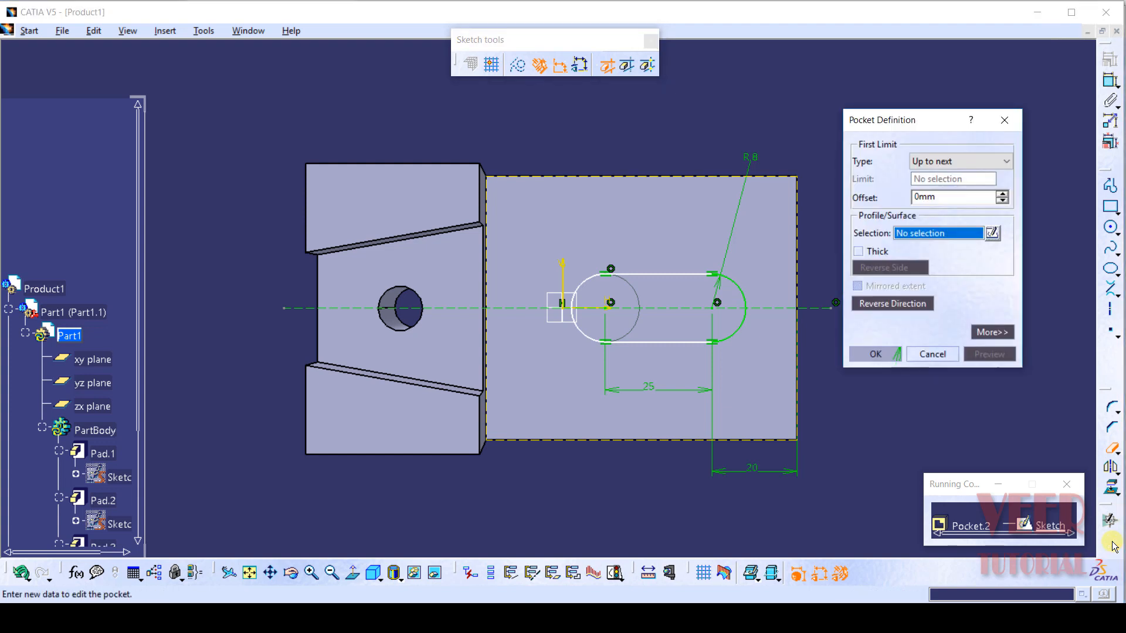
{"action": "left_click", "coordinate": [988, 354]}
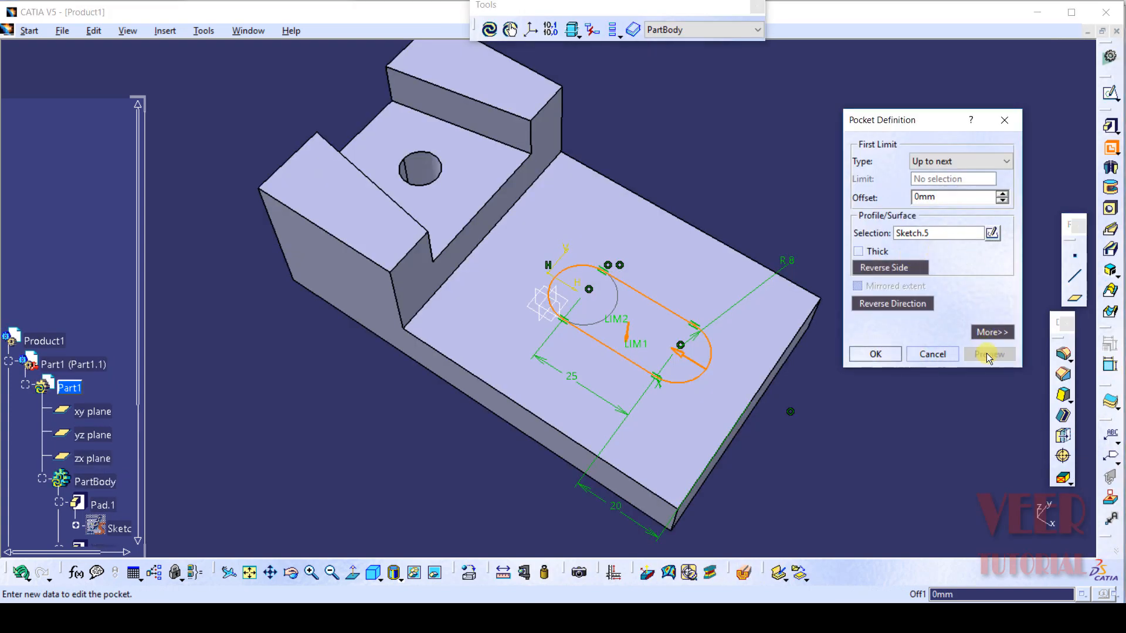
{"action": "left_click", "coordinate": [858, 355]}
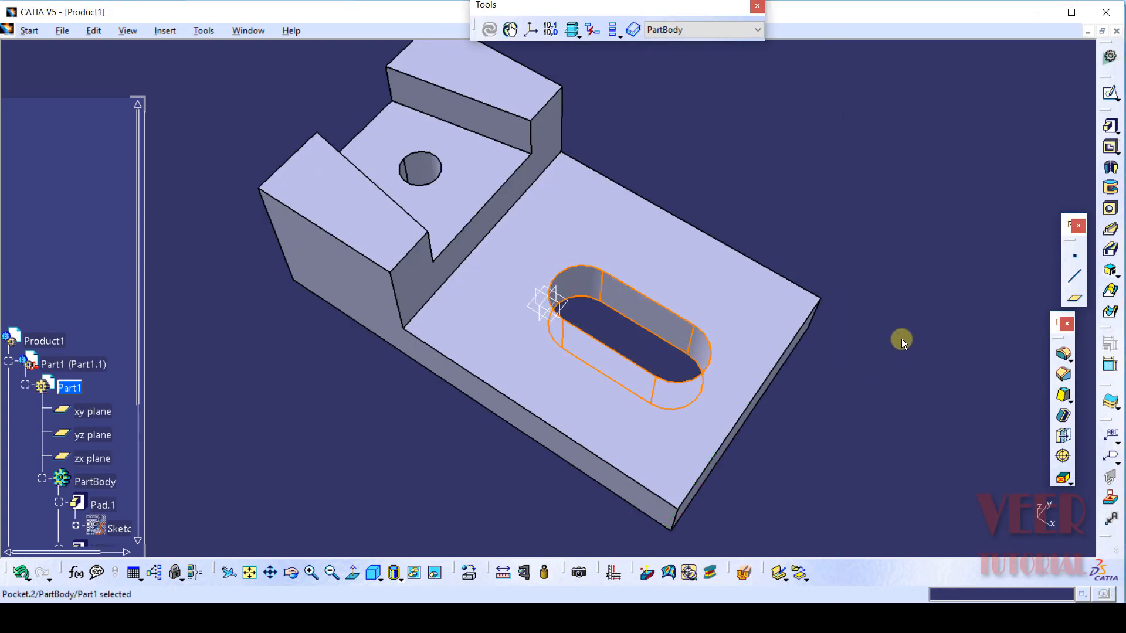
{"action": "middle_click_drag", "start_coordinate": [901, 344], "coordinate": [768, 305]}
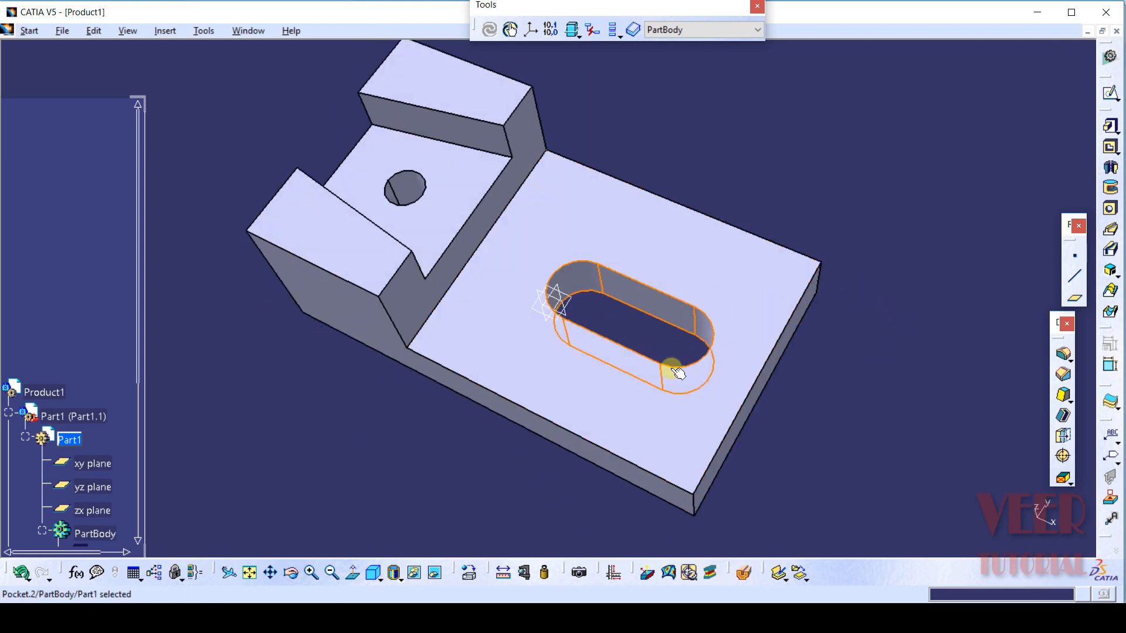
Step: Examine the underside rails on the finished model _1 part and their width and height dimensions in the Drawing1 views
{"action": "mouse_move", "coordinate": [463, 616]}
{"action": "left_click", "coordinate": [322, 576]}
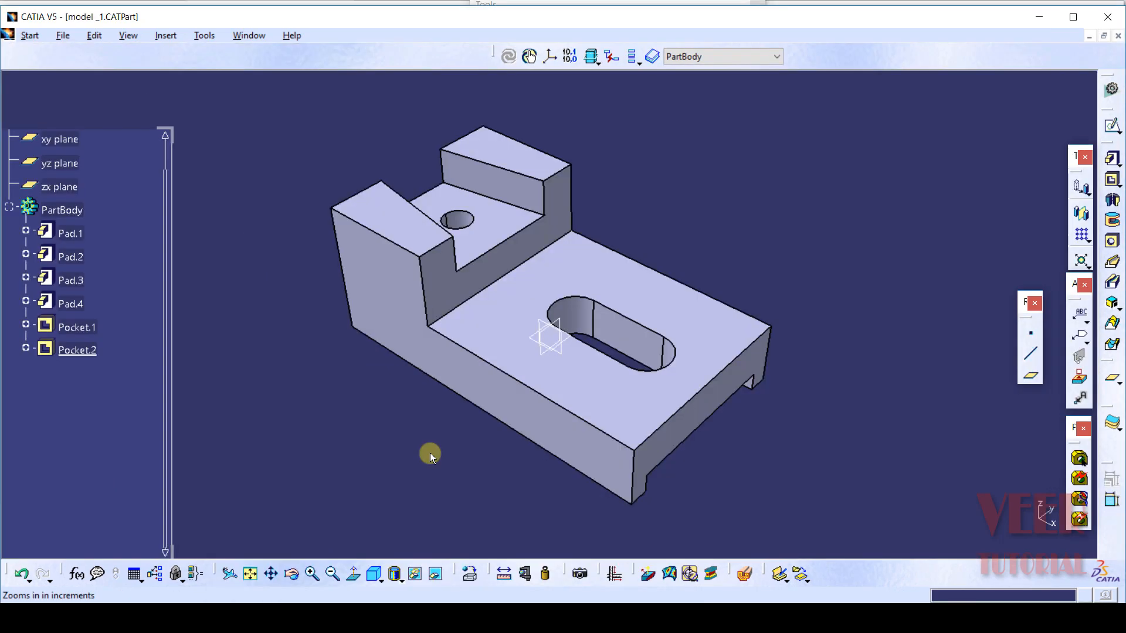
{"action": "middle_click_drag", "start_coordinate": [825, 409], "coordinate": [642, 182]}
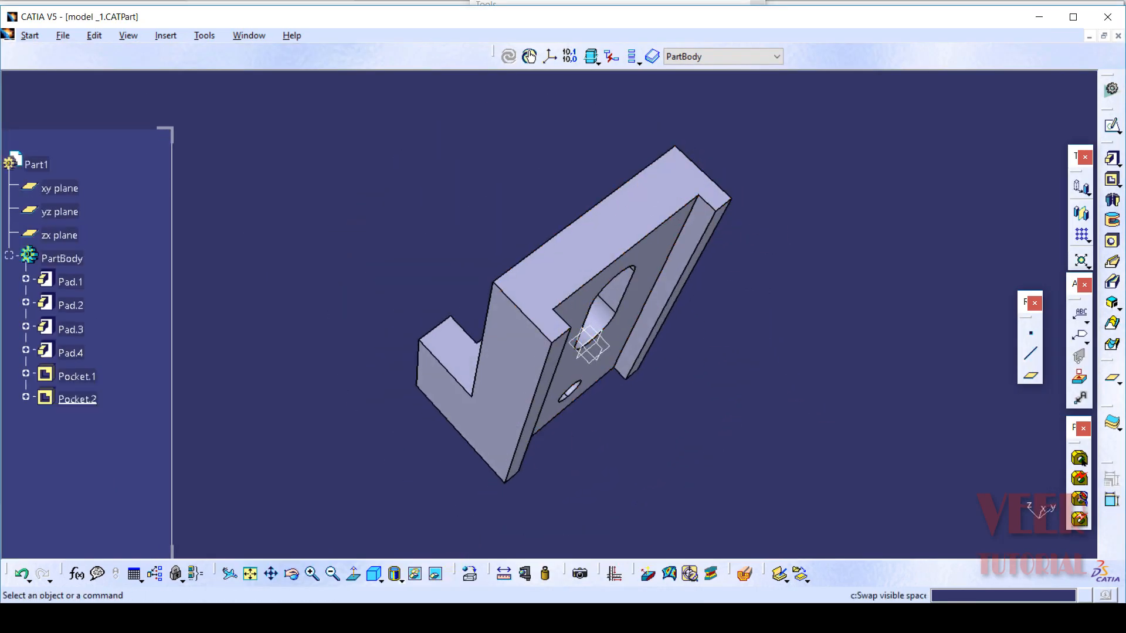
{"action": "mouse_move", "coordinate": [463, 616]}
{"action": "left_click", "coordinate": [465, 451]}
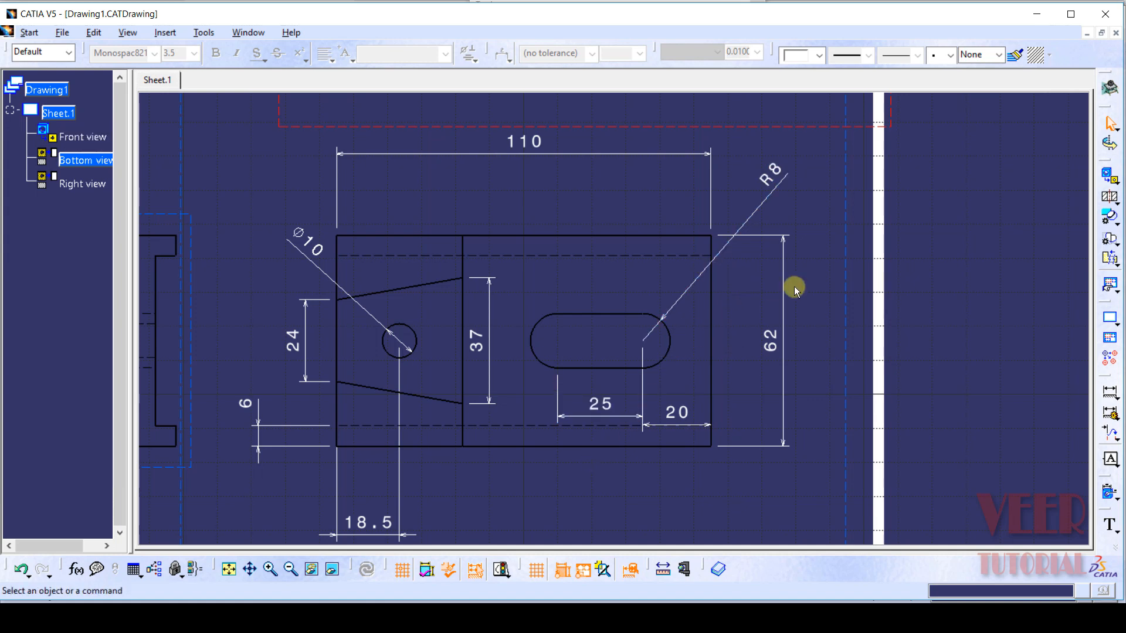
{"action": "scroll", "coordinate": [792, 283], "scroll_direction": "down", "scroll_amount": 3}
{"action": "scroll", "coordinate": [782, 307], "scroll_direction": "up", "scroll_amount": 3}
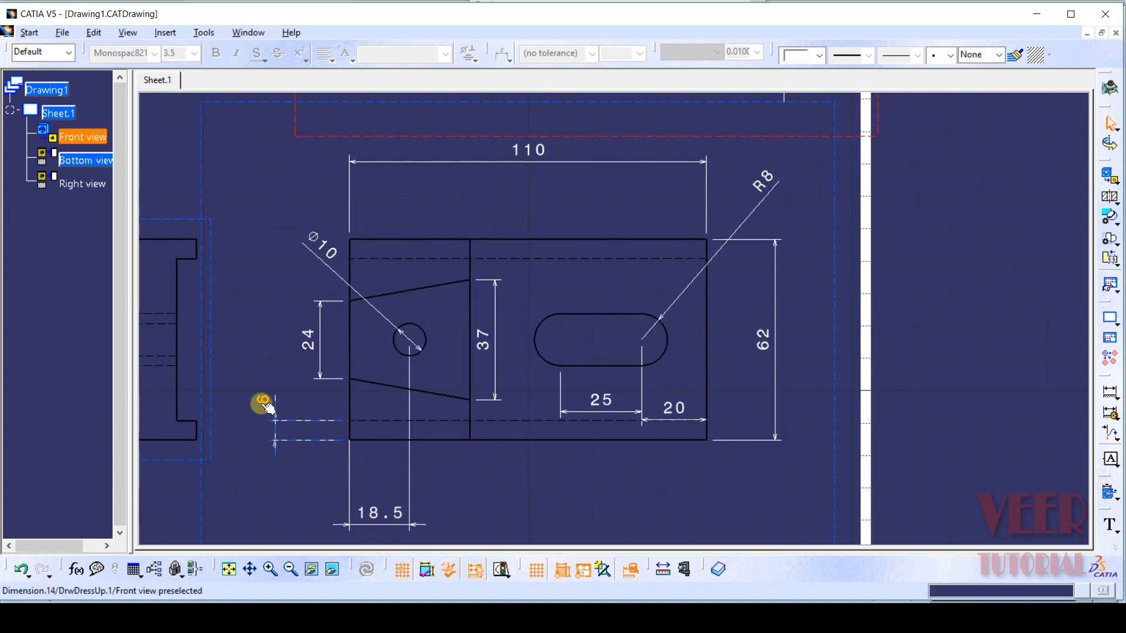
{"action": "middle_click_drag", "start_coordinate": [554, 334], "coordinate": [540, 548]}
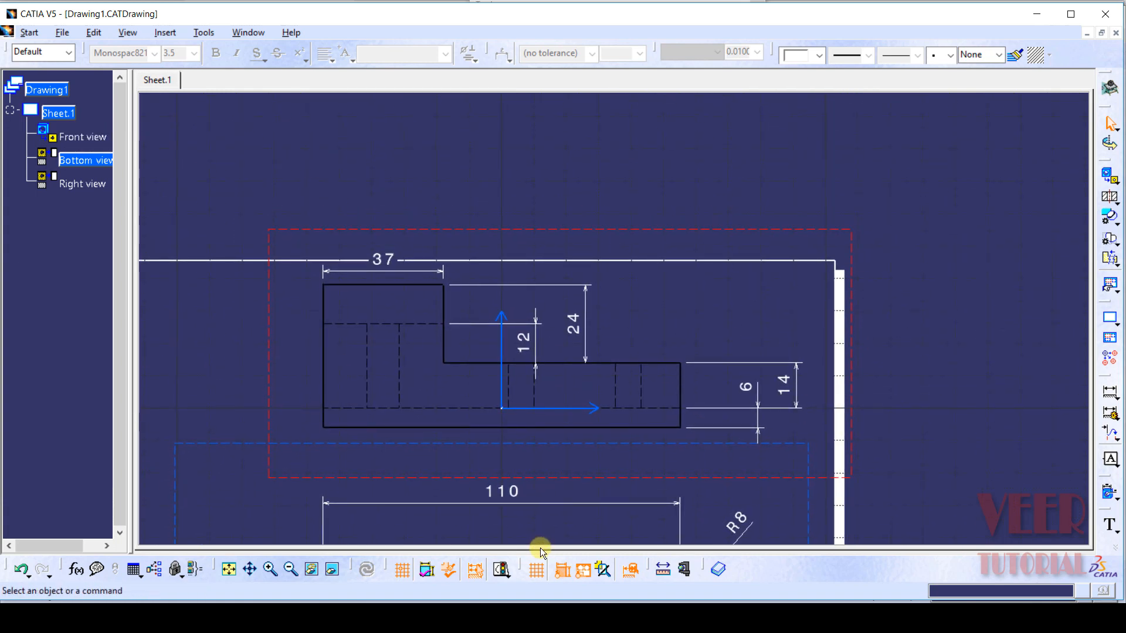
{"action": "middle_click_drag", "start_coordinate": [684, 409], "coordinate": [677, 441]}
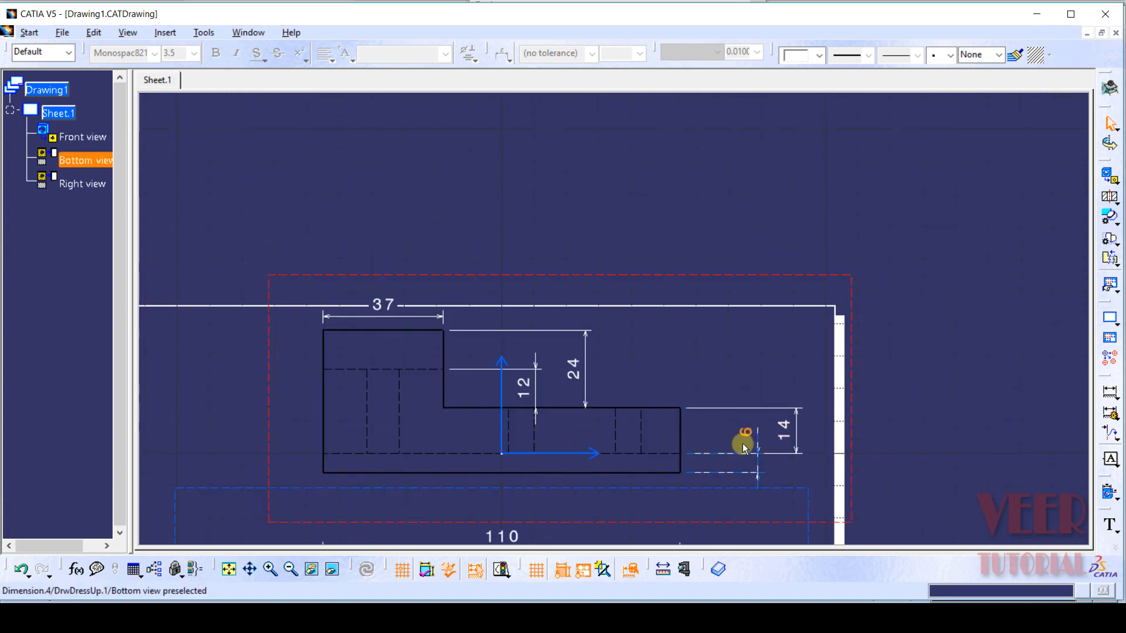
{"action": "mouse_move", "coordinate": [445, 616]}
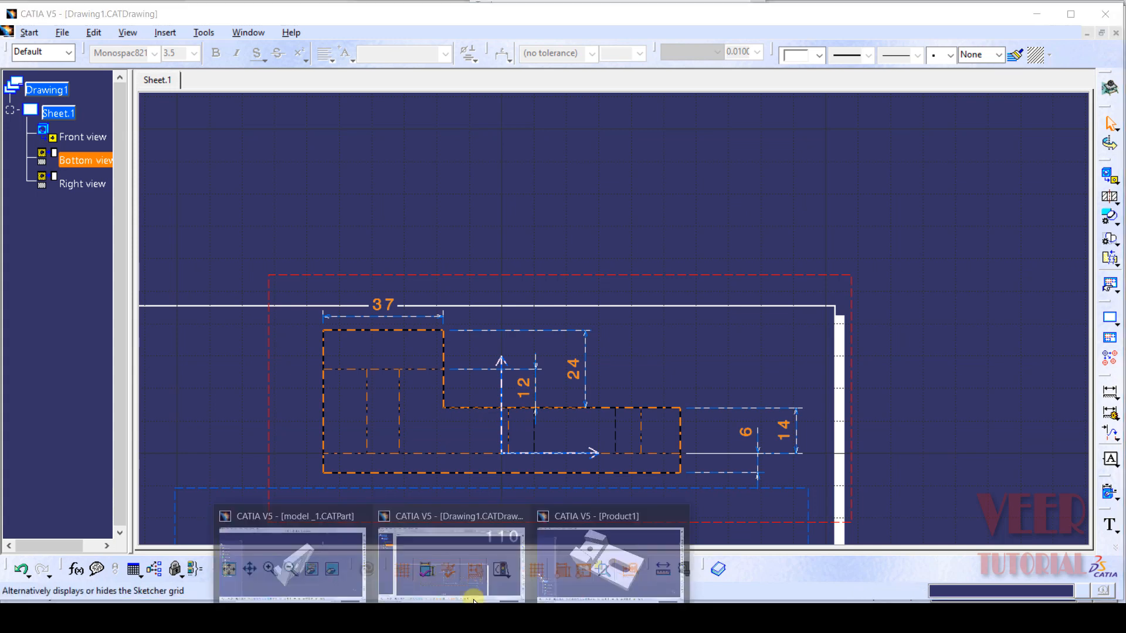
Step: Return to Product1 and start a pad with a new sketch on the plate's underside face, flipping the sketch view to face it
{"action": "left_click", "coordinate": [622, 566]}
{"action": "middle_click_drag", "start_coordinate": [875, 363], "coordinate": [390, 302]}
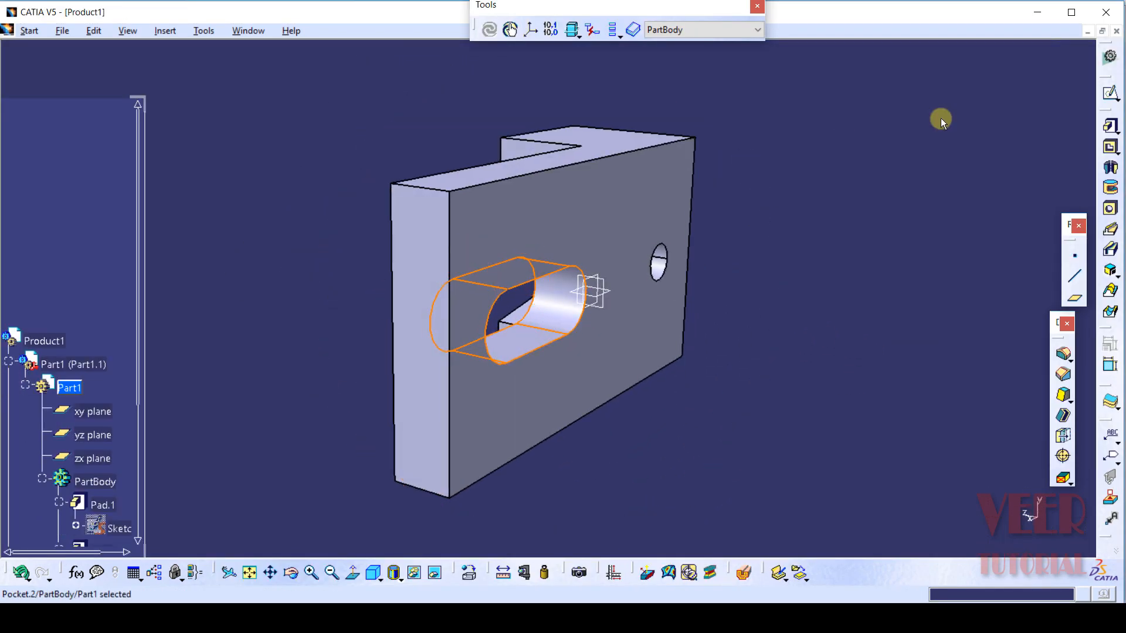
{"action": "left_click", "coordinate": [968, 320]}
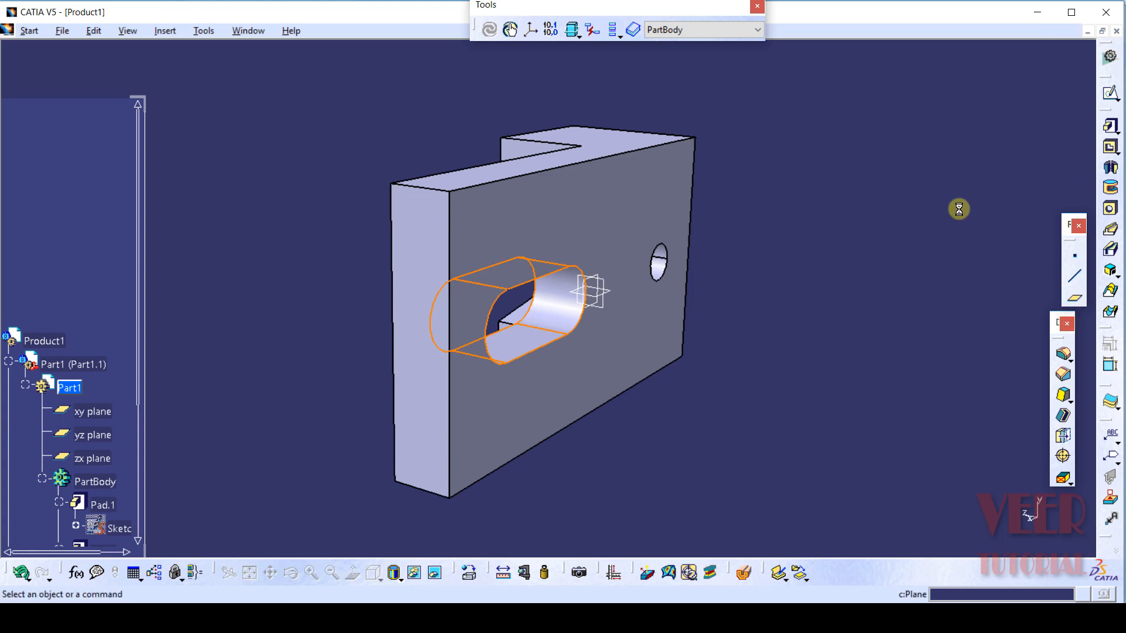
{"action": "left_click", "coordinate": [1110, 126]}
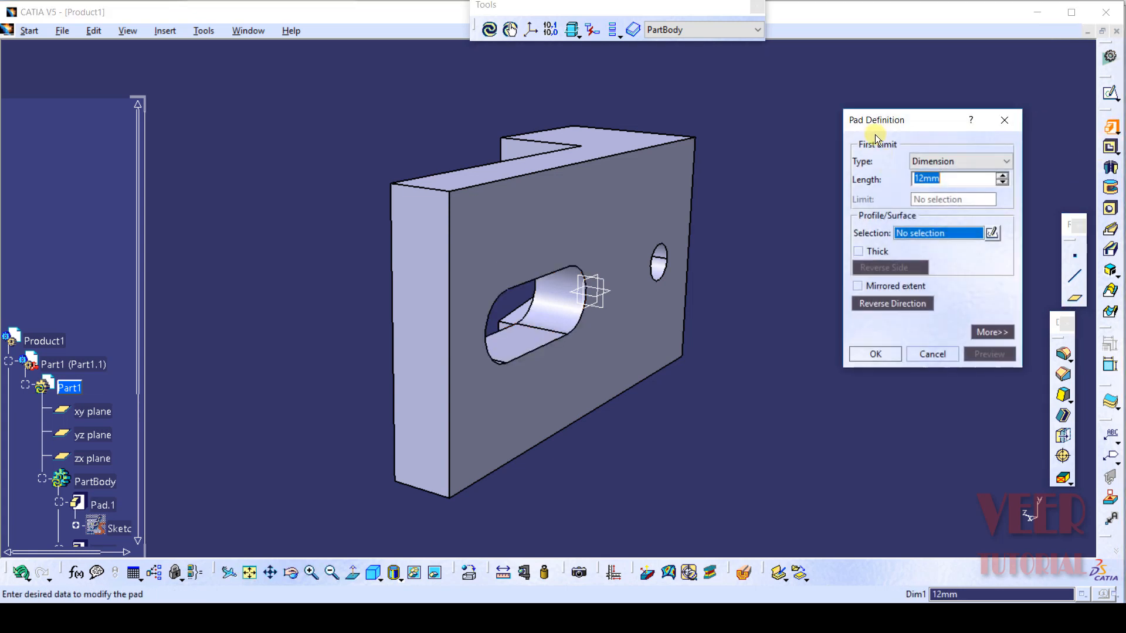
{"action": "left_click", "coordinate": [1001, 235]}
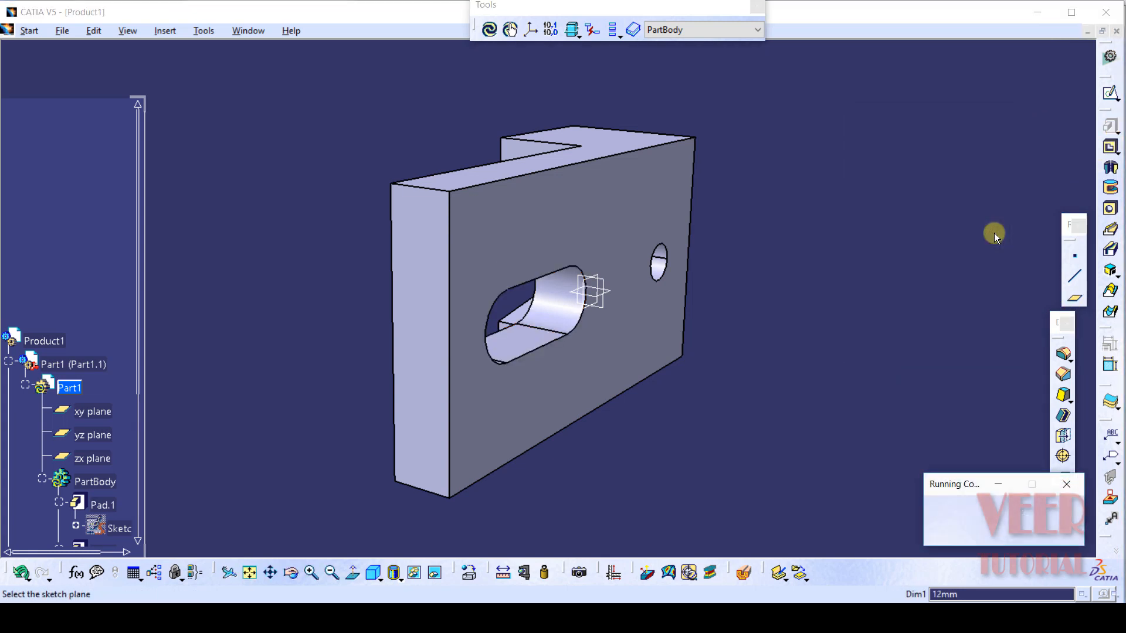
{"action": "left_click", "coordinate": [607, 212]}
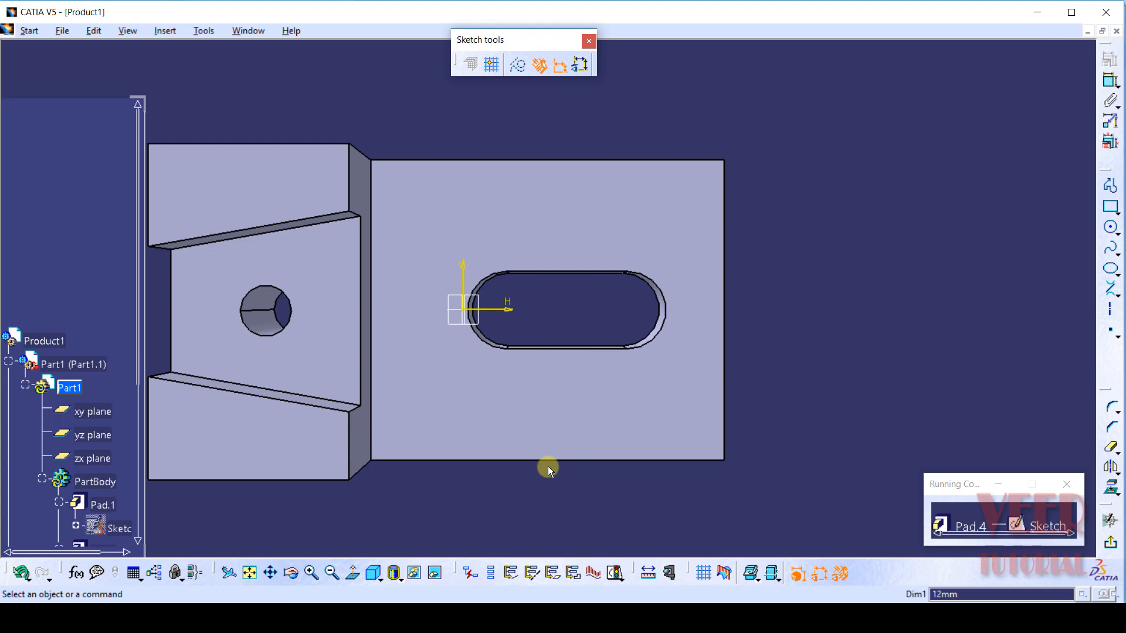
{"action": "left_click", "coordinate": [354, 572]}
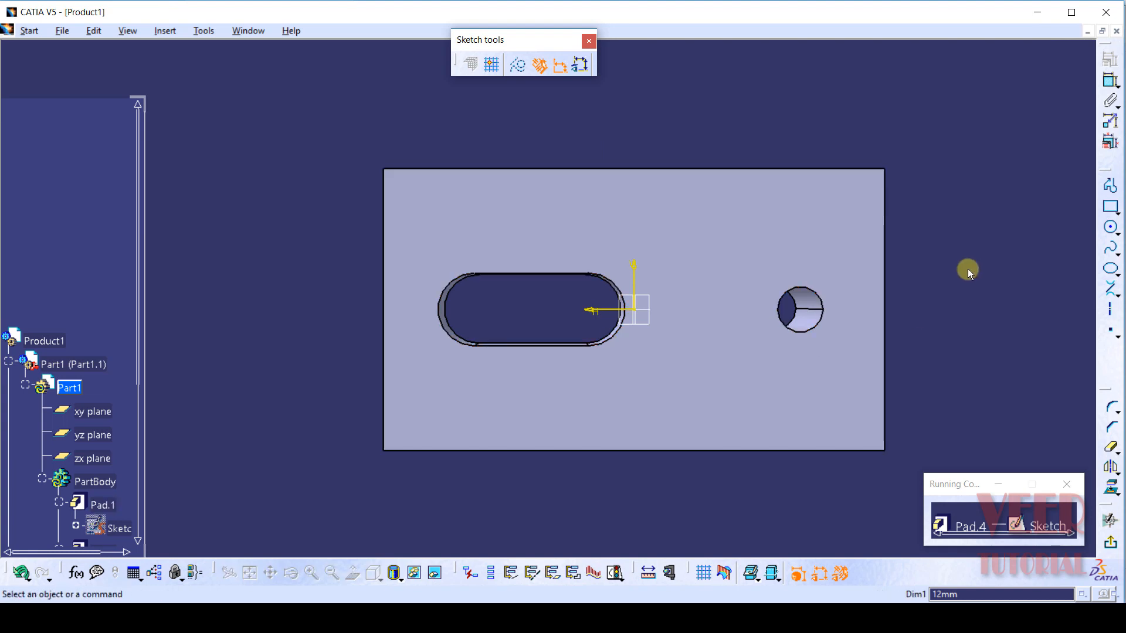
Step: Project the plate's underside face, with its outer edges, into the sketch as construction geometry
{"action": "left_click", "coordinate": [1110, 487]}
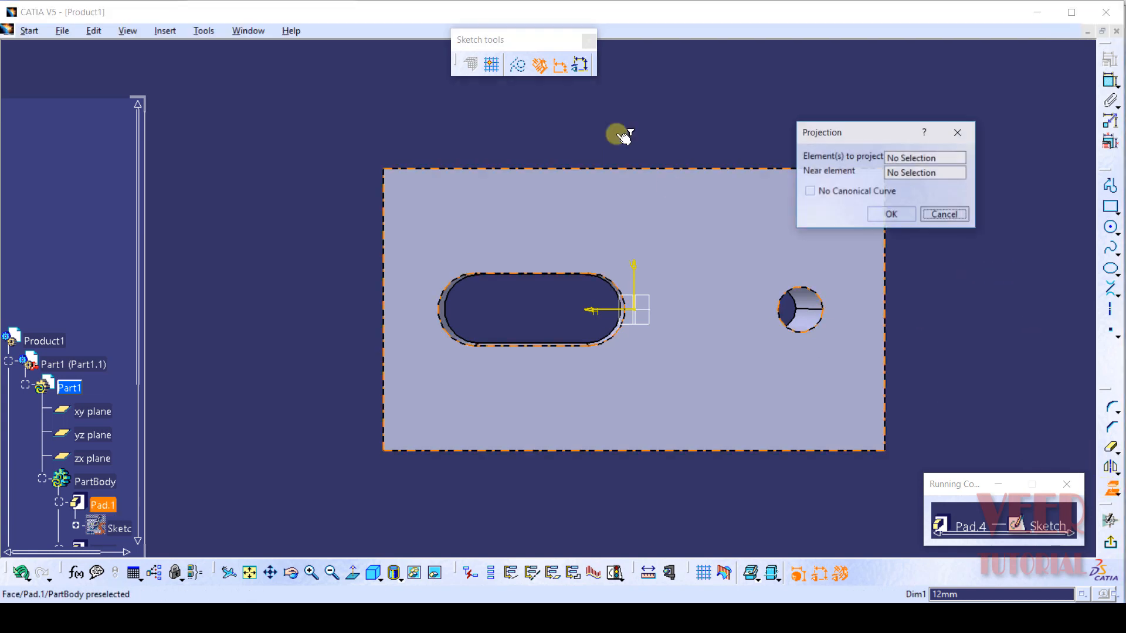
{"action": "left_click", "coordinate": [517, 66]}
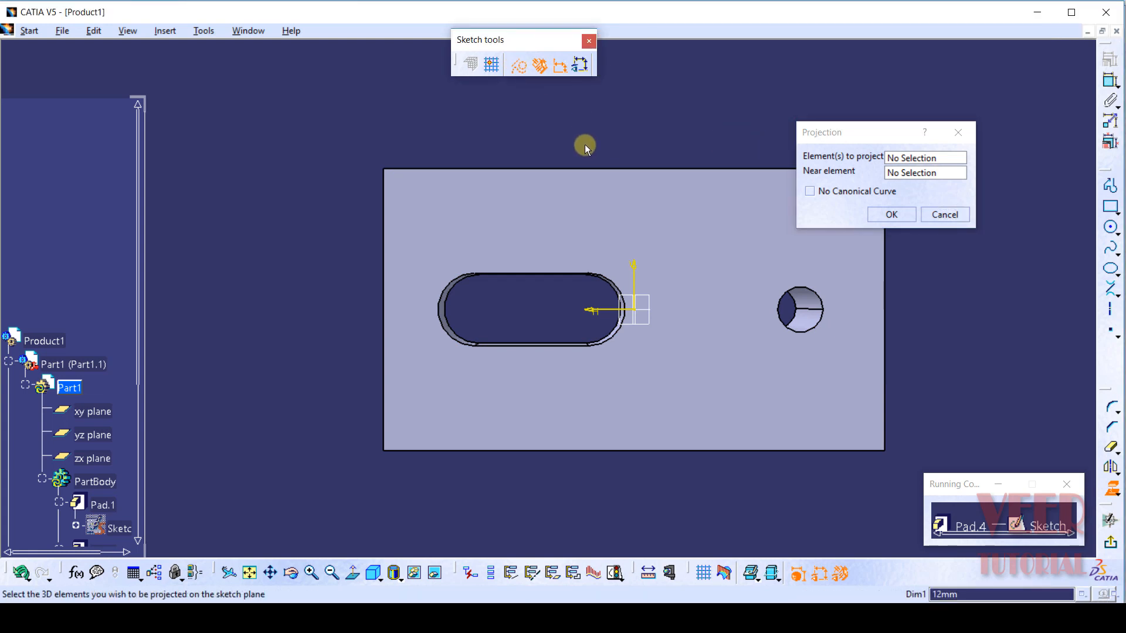
{"action": "left_click", "coordinate": [530, 169]}
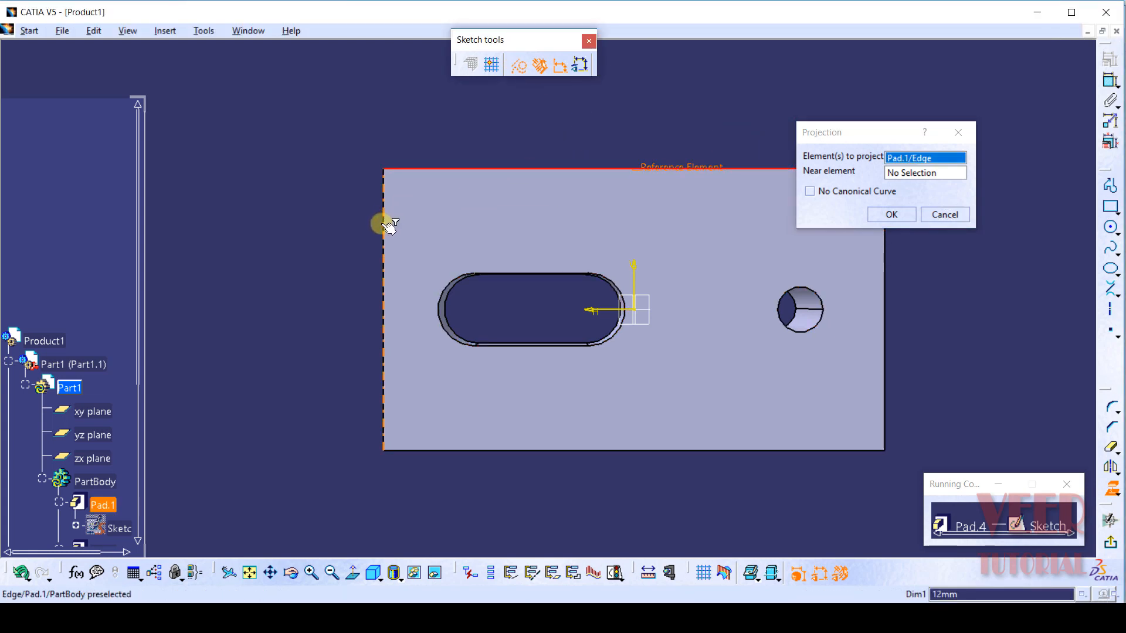
{"action": "left_click", "coordinate": [384, 271]}
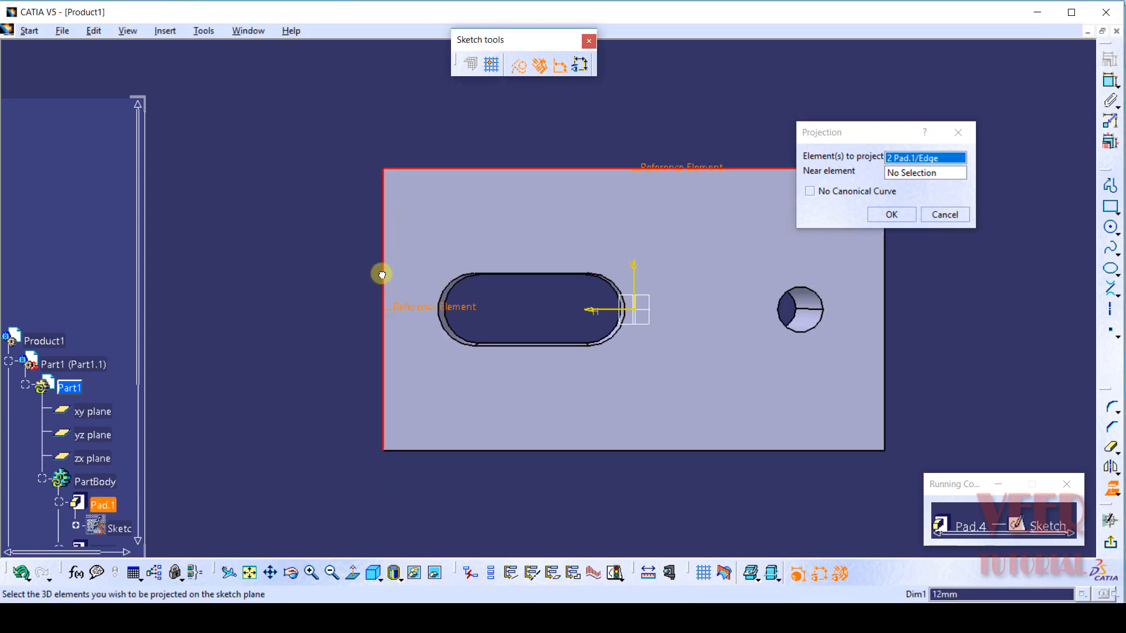
{"action": "left_click", "coordinate": [486, 448]}
{"action": "left_click", "coordinate": [871, 217]}
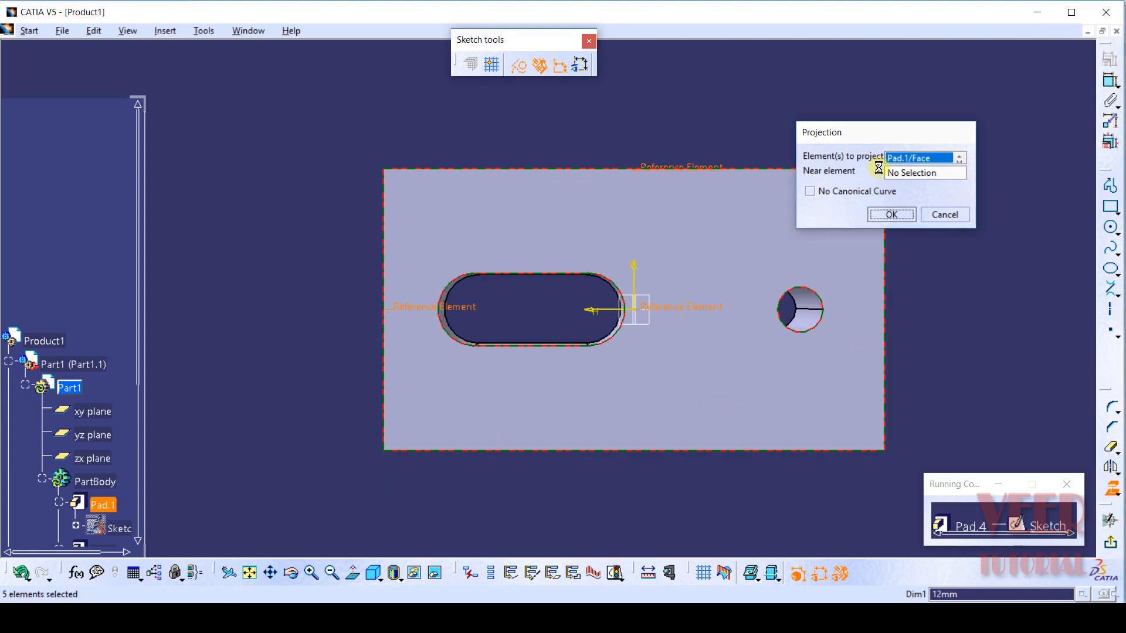
{"action": "left_click", "coordinate": [1116, 212]}
{"action": "left_click", "coordinate": [947, 226]}
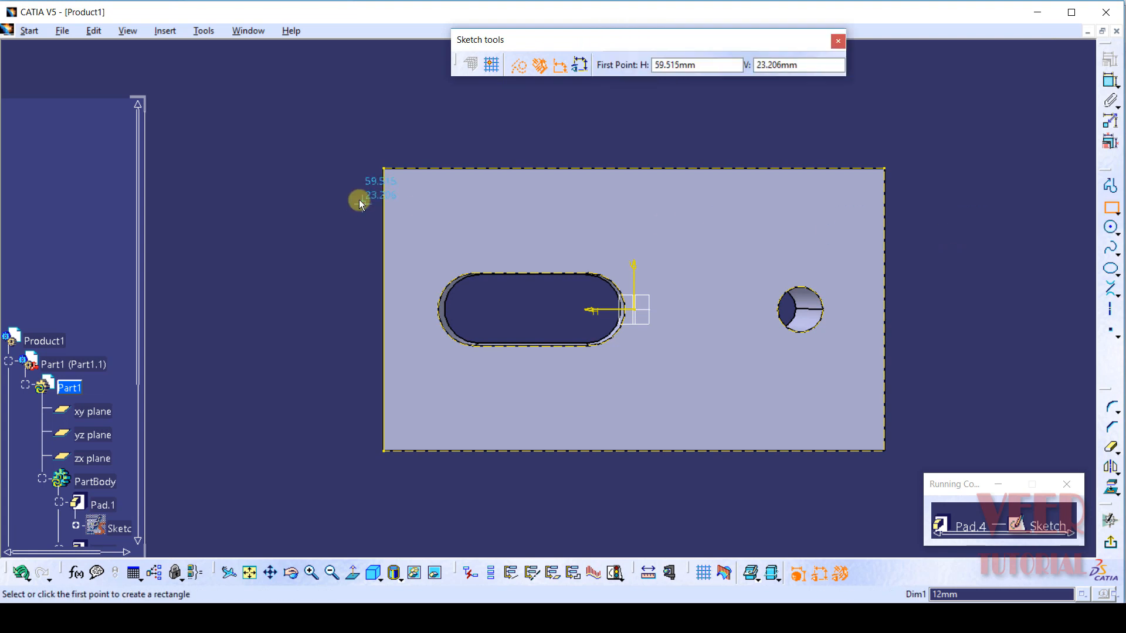
{"action": "left_click", "coordinate": [411, 171]}
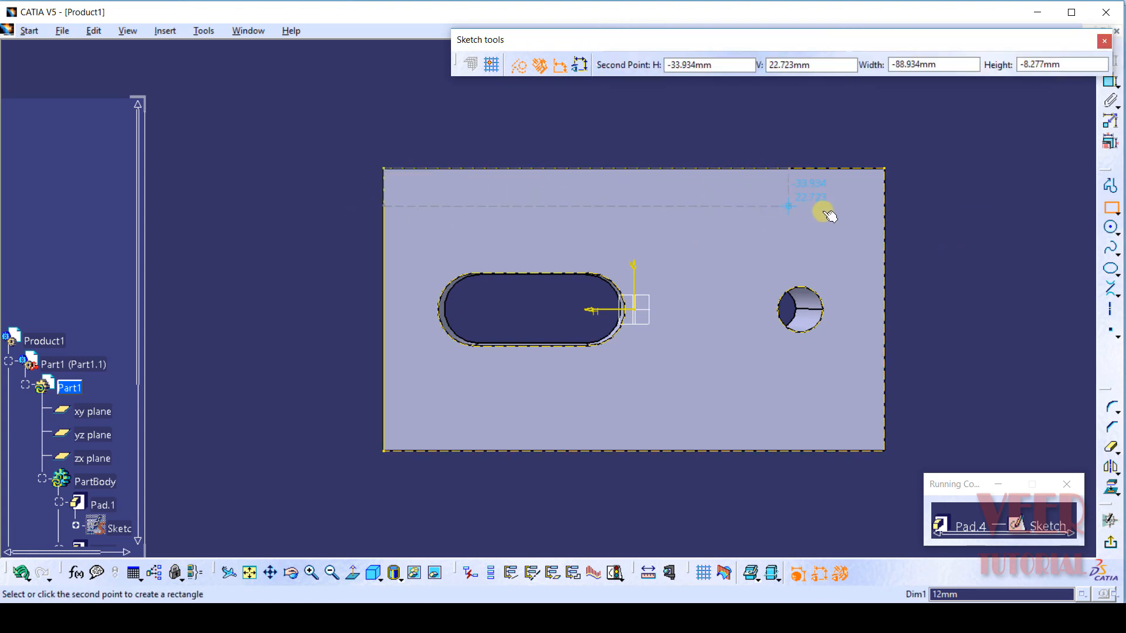
{"action": "left_click", "coordinate": [884, 216]}
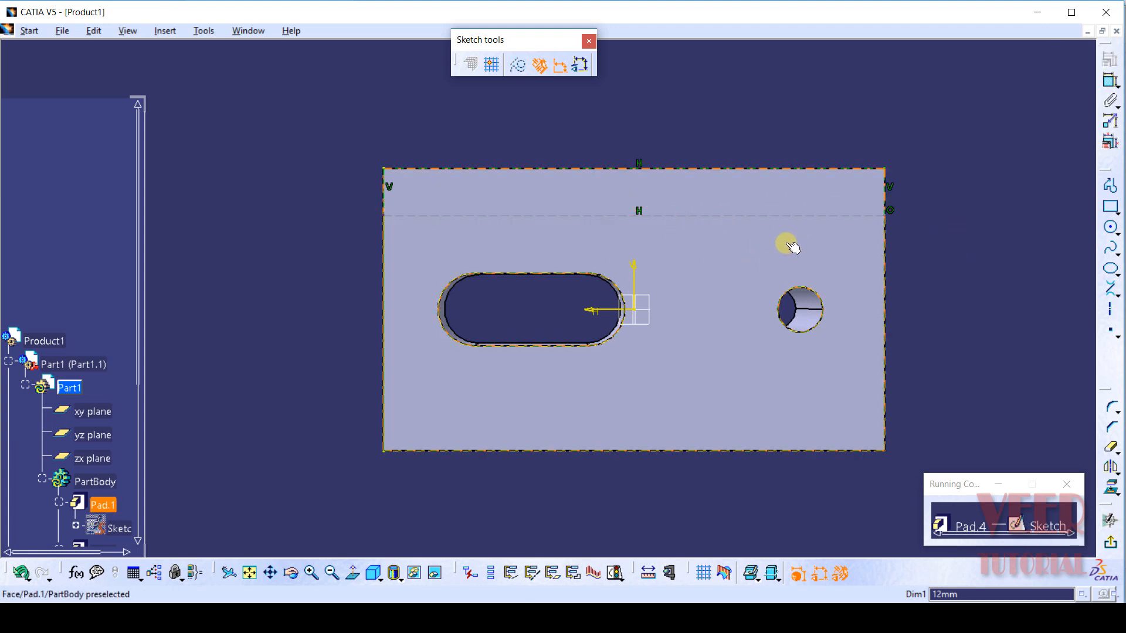
{"action": "key", "text": "Delete"}
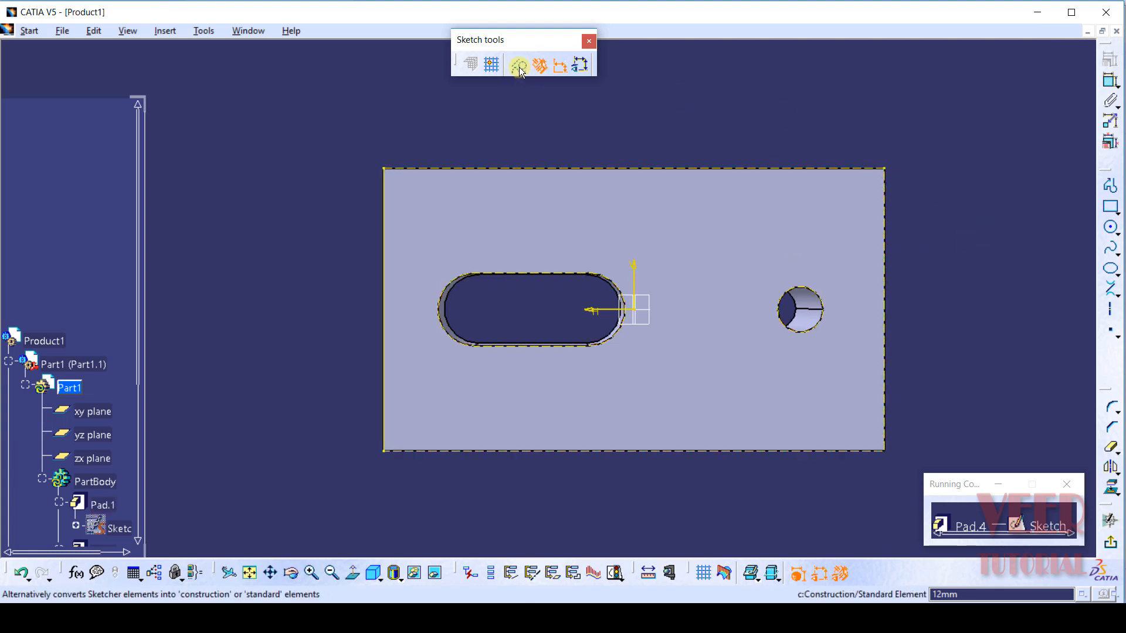
Step: Draw two standard-line rectangles along the plate's full-length upper and lower edges, about 11.5 mm and 12.4 mm wide
{"action": "left_click", "coordinate": [1110, 207]}
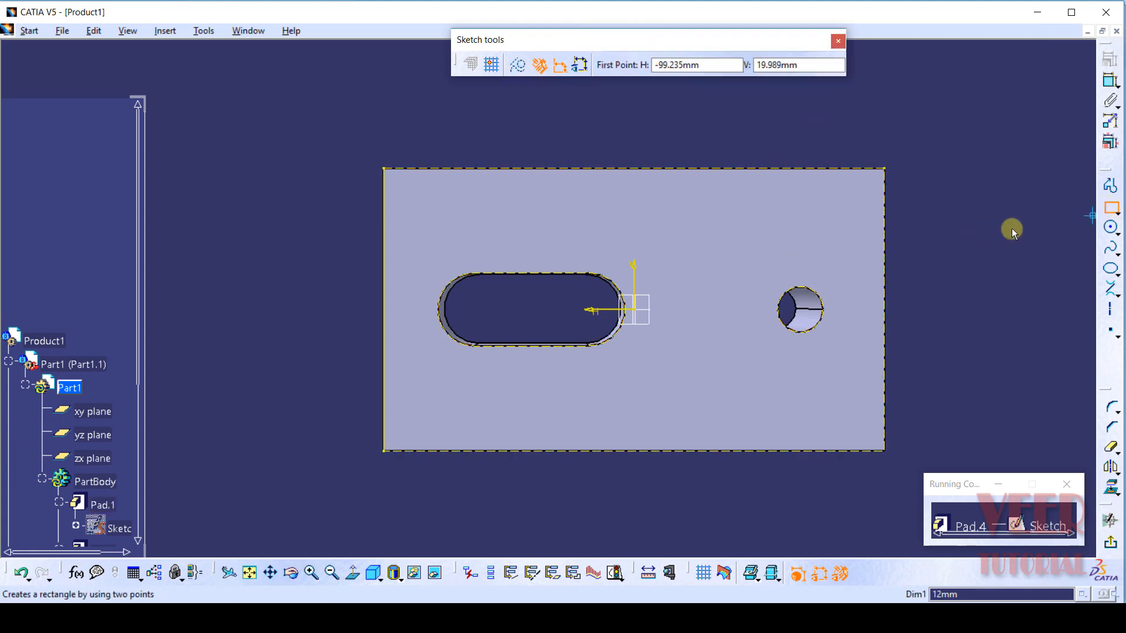
{"action": "left_click", "coordinate": [383, 169]}
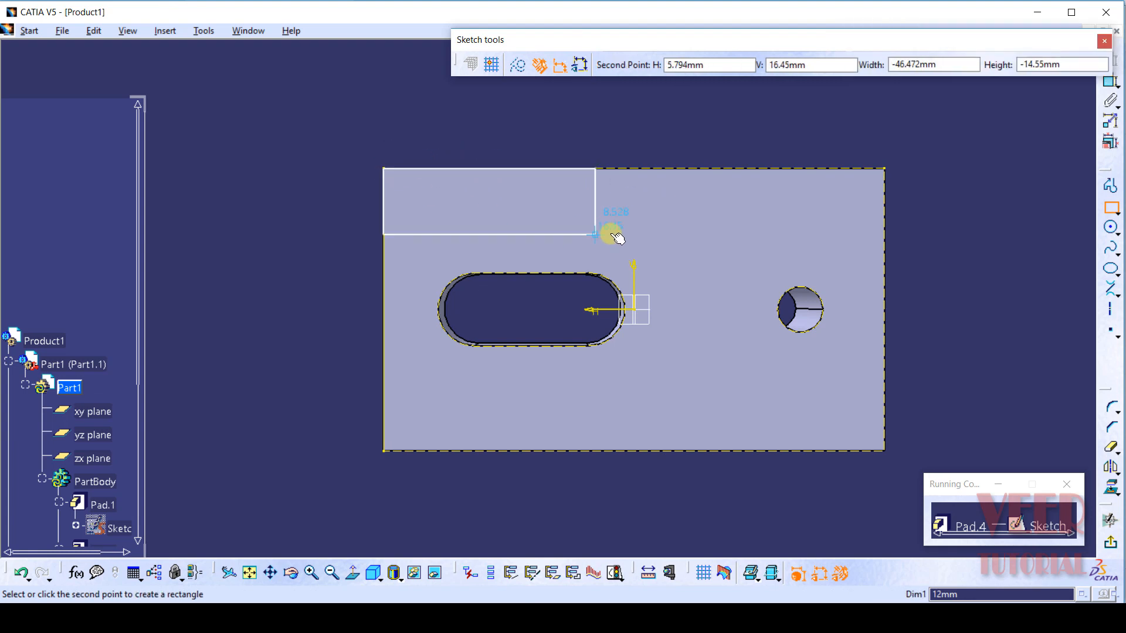
{"action": "left_click", "coordinate": [886, 222]}
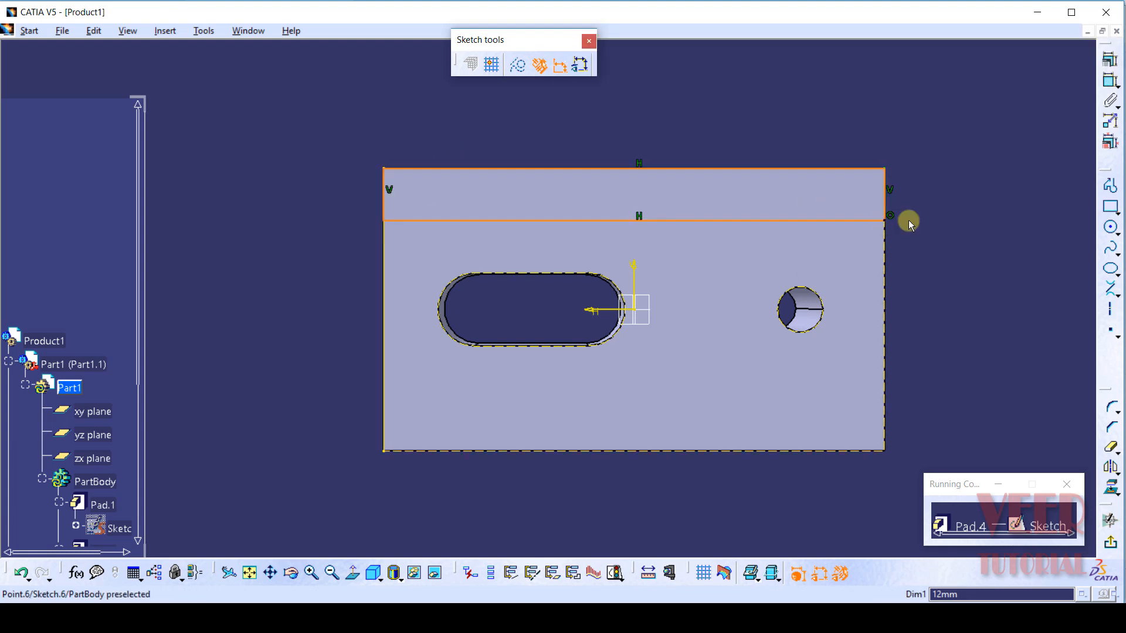
{"action": "left_click", "coordinate": [1111, 208]}
{"action": "left_click", "coordinate": [385, 450]}
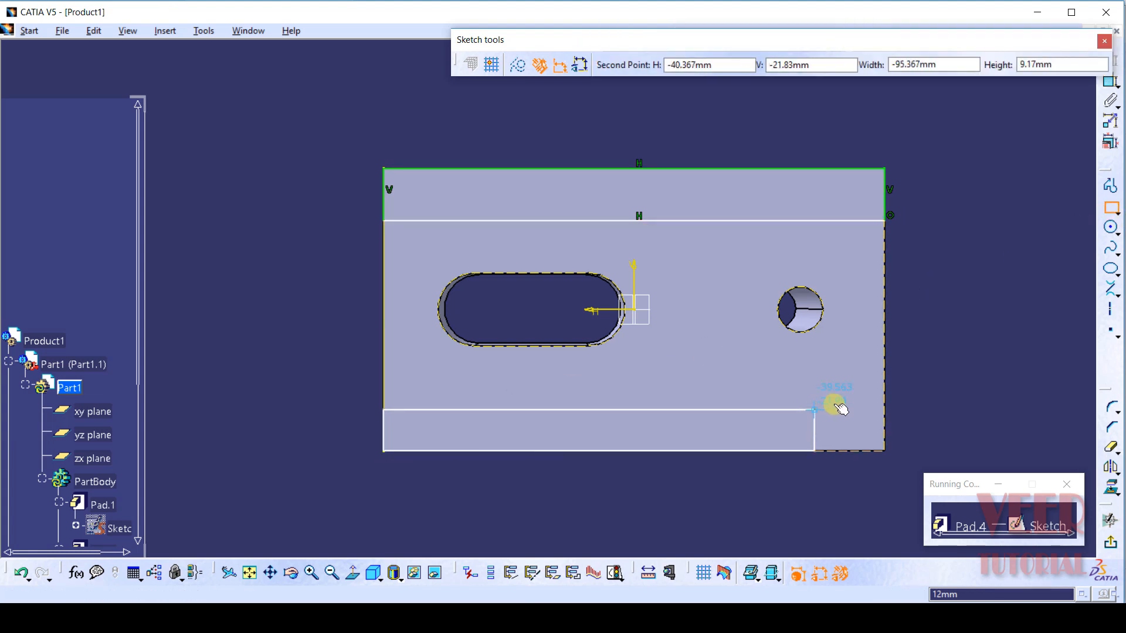
{"action": "left_click", "coordinate": [885, 395]}
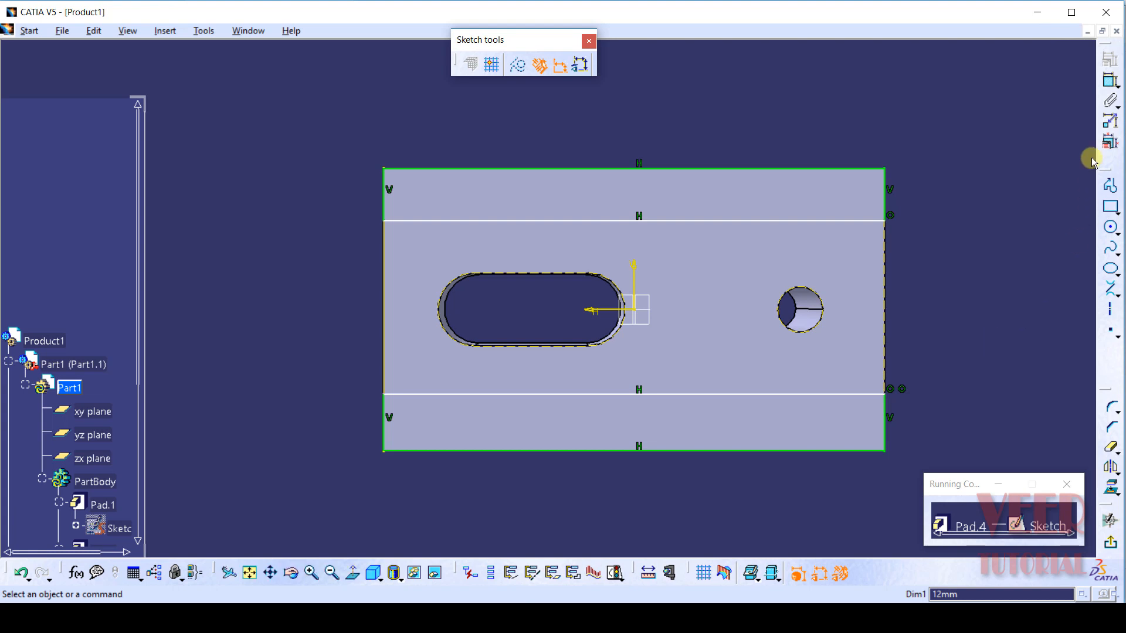
Step: Dimension the short sides of the upper and lower rectangles and set both to 6 mm
{"action": "left_click", "coordinate": [1110, 81]}
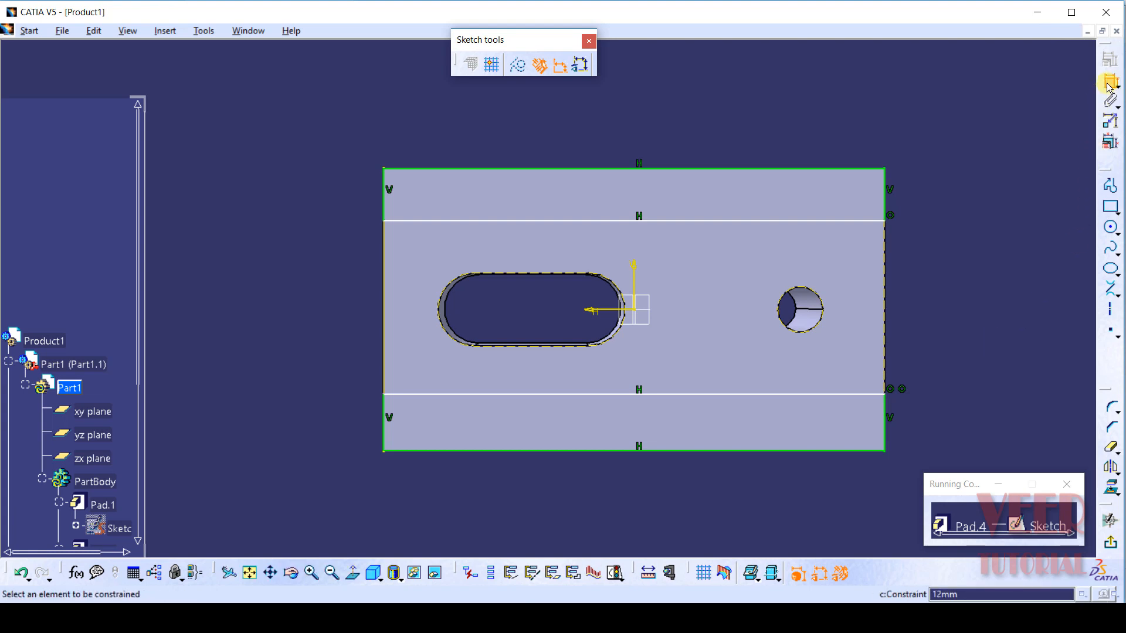
{"action": "left_click", "coordinate": [888, 195]}
{"action": "left_click", "coordinate": [949, 202]}
{"action": "double_click", "coordinate": [948, 198]}
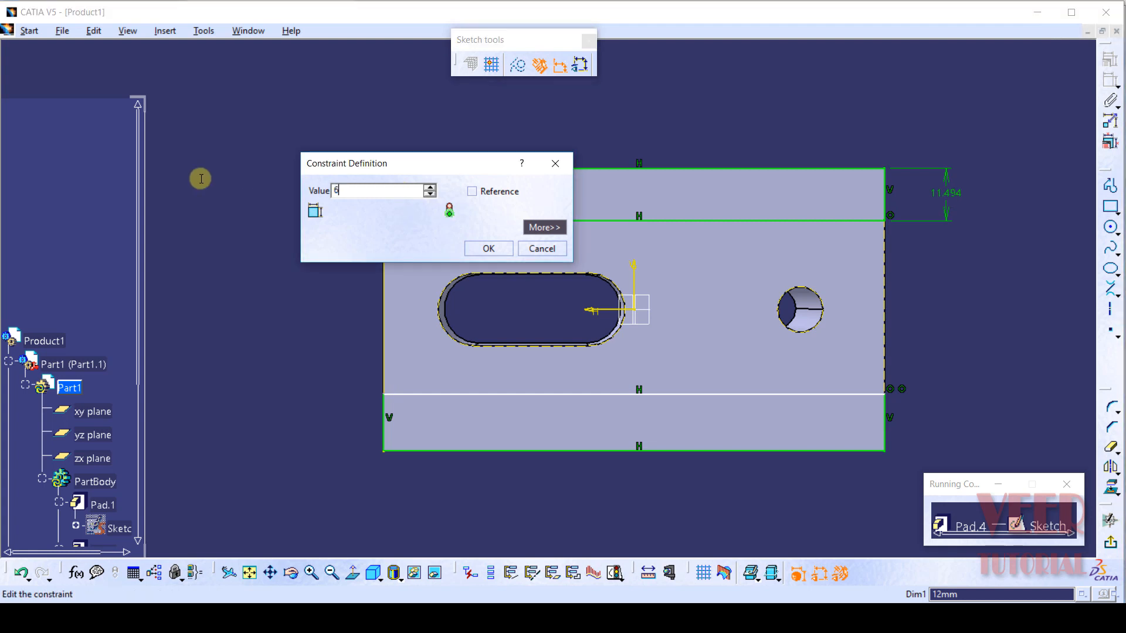
{"action": "left_click", "coordinate": [480, 247]}
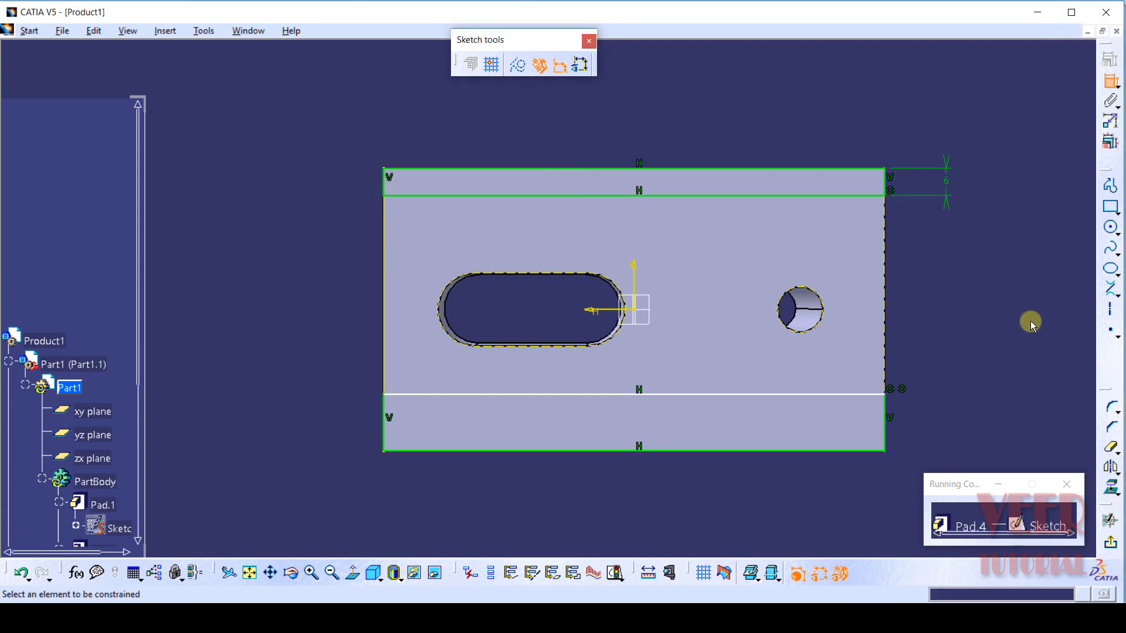
{"action": "left_click", "coordinate": [957, 419]}
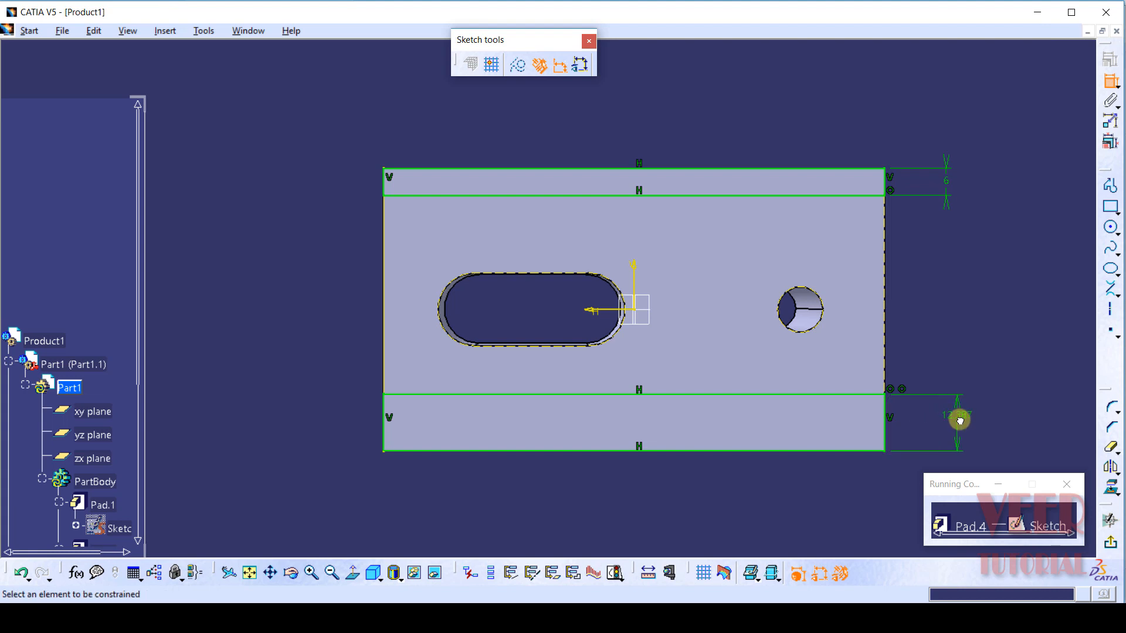
{"action": "double_click", "coordinate": [956, 415]}
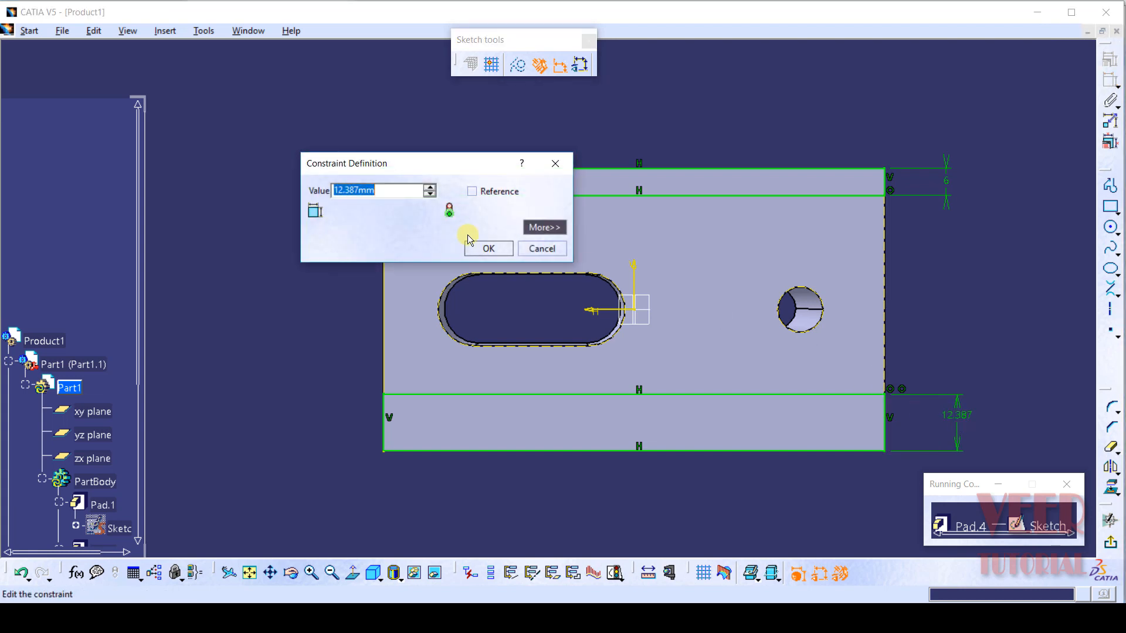
{"action": "type", "text": "6"}
{"action": "left_click", "coordinate": [481, 256]}
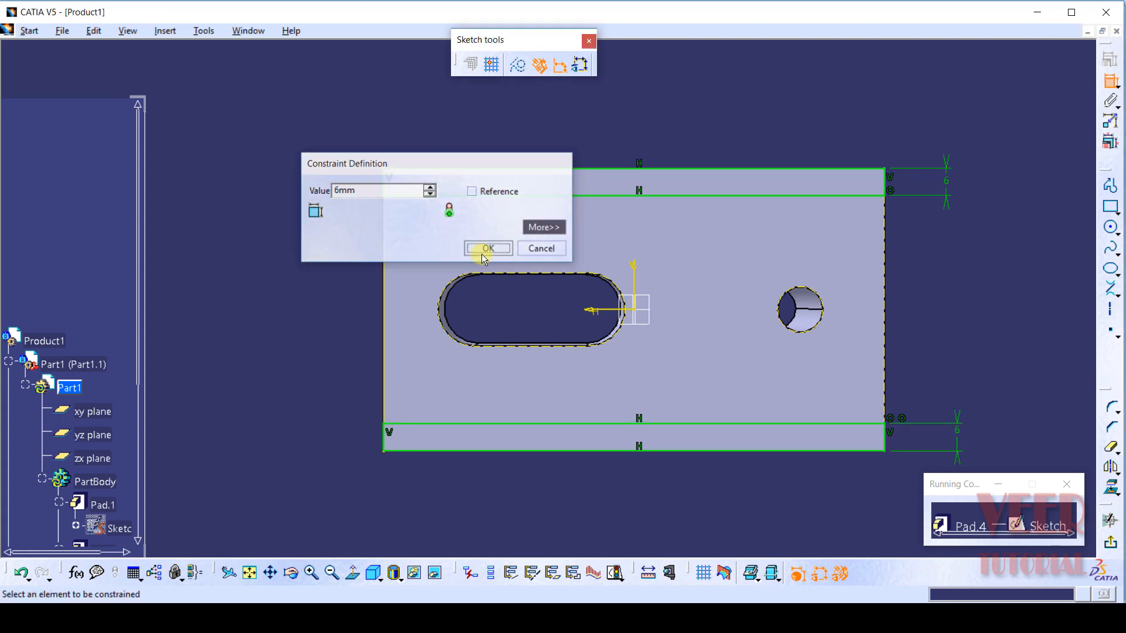
Step: Finish the sketch and pad the two rail profiles outward from the underside by 6 mm
{"action": "left_click", "coordinate": [1110, 543]}
{"action": "left_click", "coordinate": [1111, 127]}
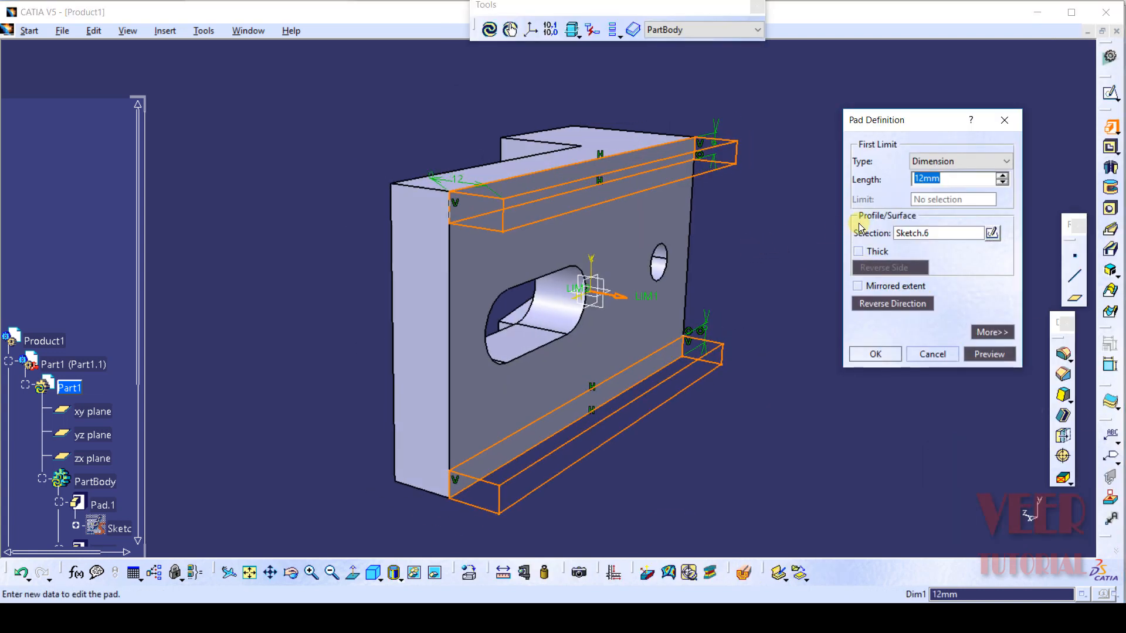
{"action": "type", "text": "6"}
{"action": "left_click", "coordinate": [875, 354]}
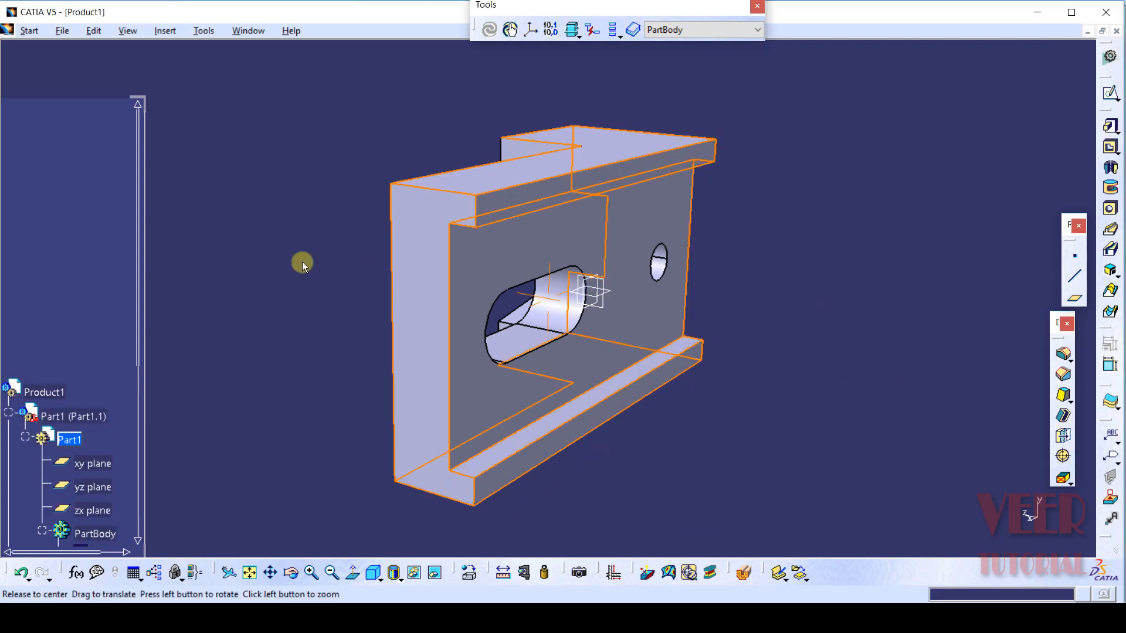